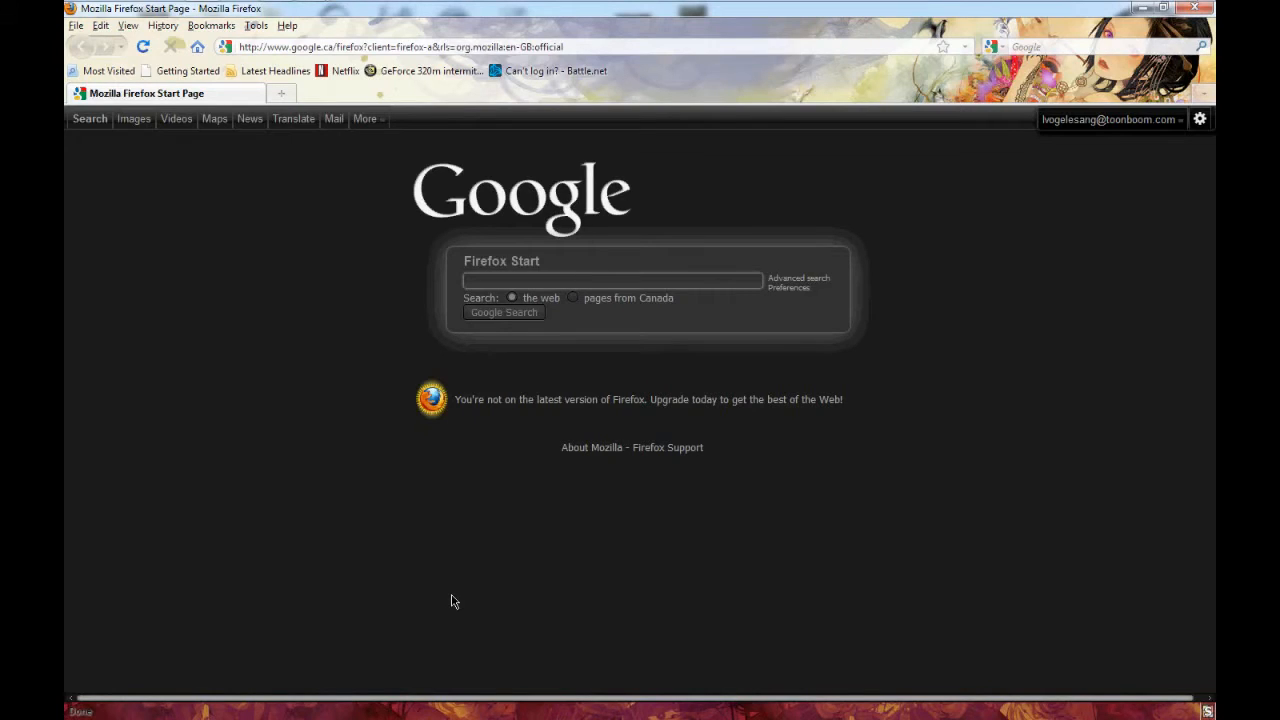
Search Google for "wacom", open the official Wacom site and go to its Product Drivers page under Customer Care.
type("wacom")
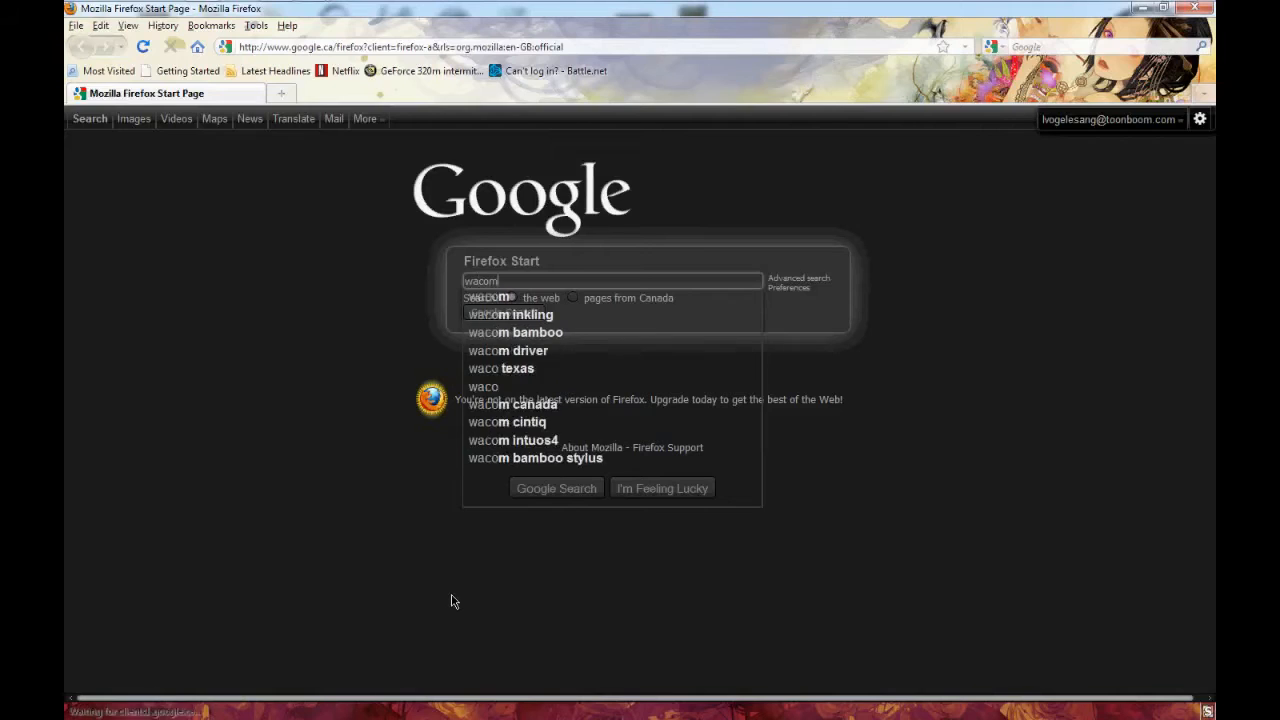
key("Return")
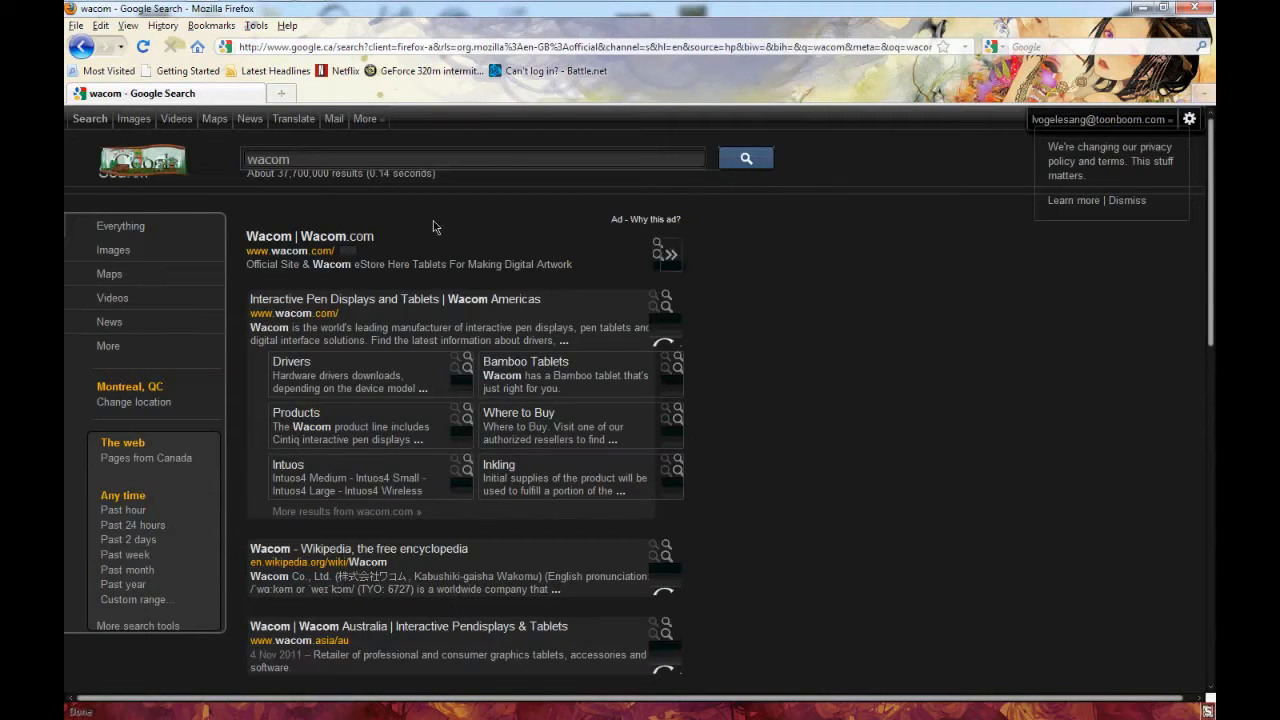
left_click(358, 238)
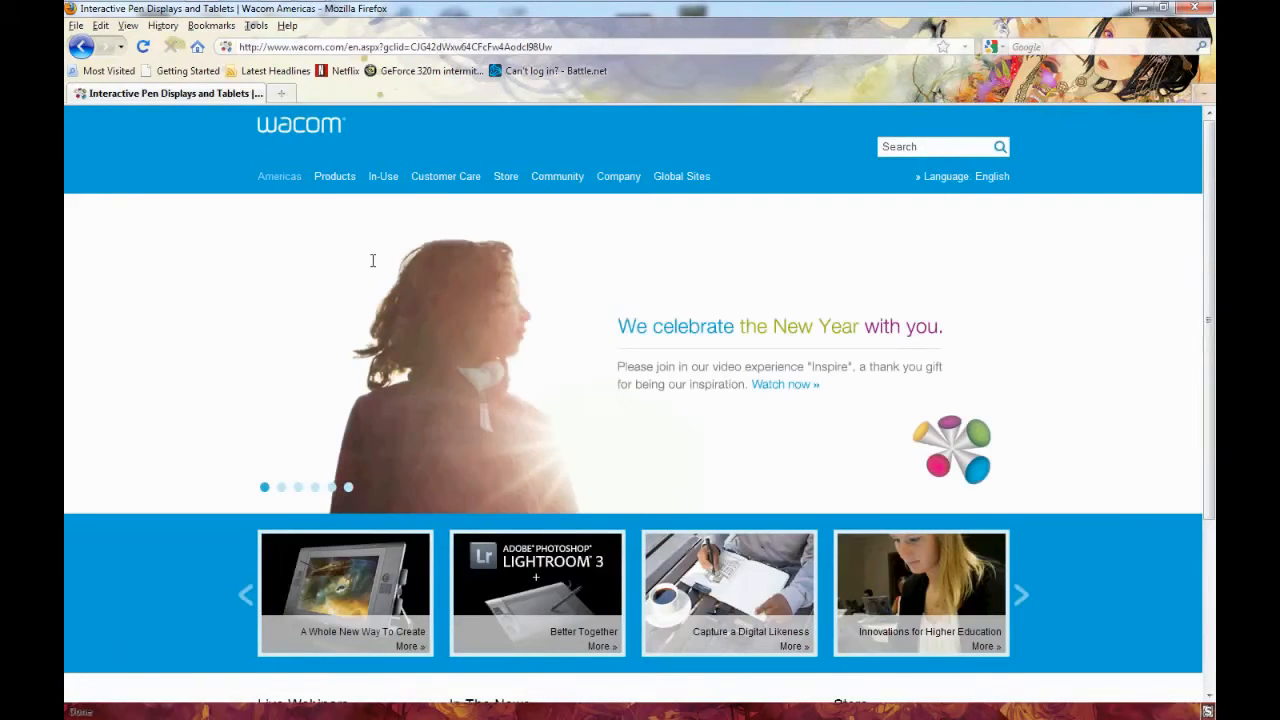
mouse_move(443, 177)
left_click(365, 211)
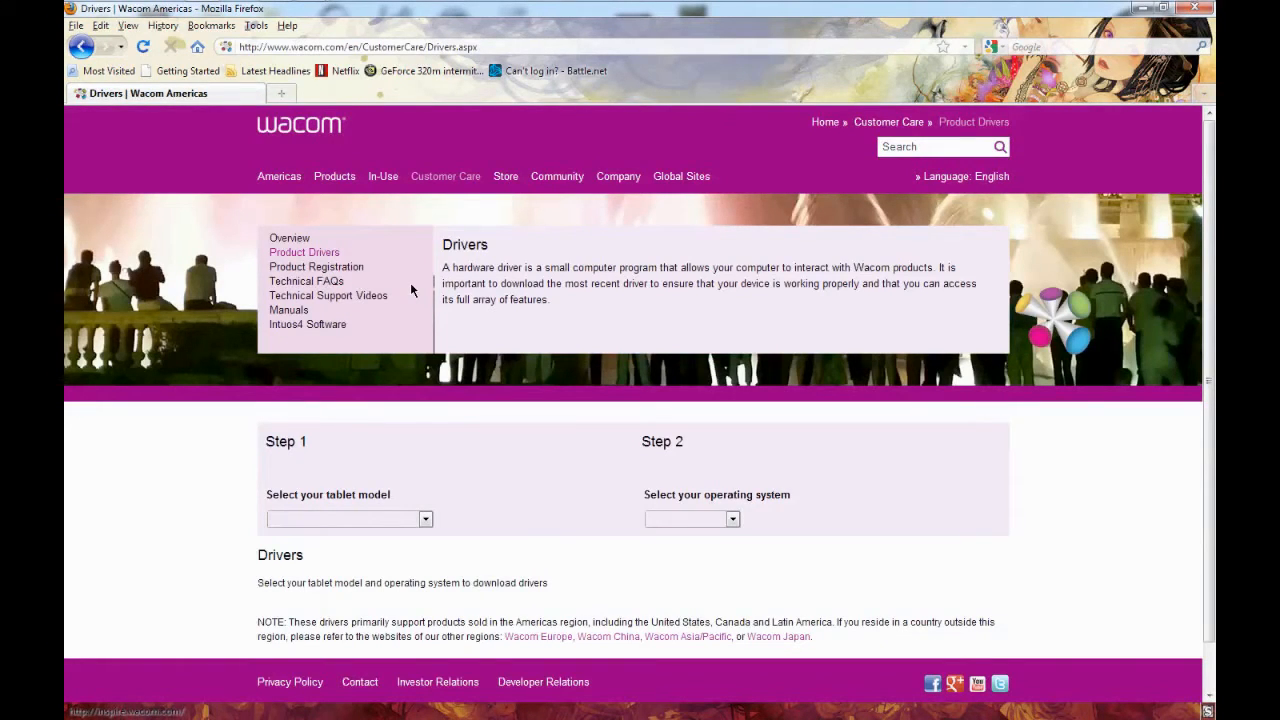
List the drivers for the Intuos4 on Windows 7, request the driver 6.2.0w5 download and cancel saving the file.
left_click(368, 519)
scroll(350, 440, "down", 7)
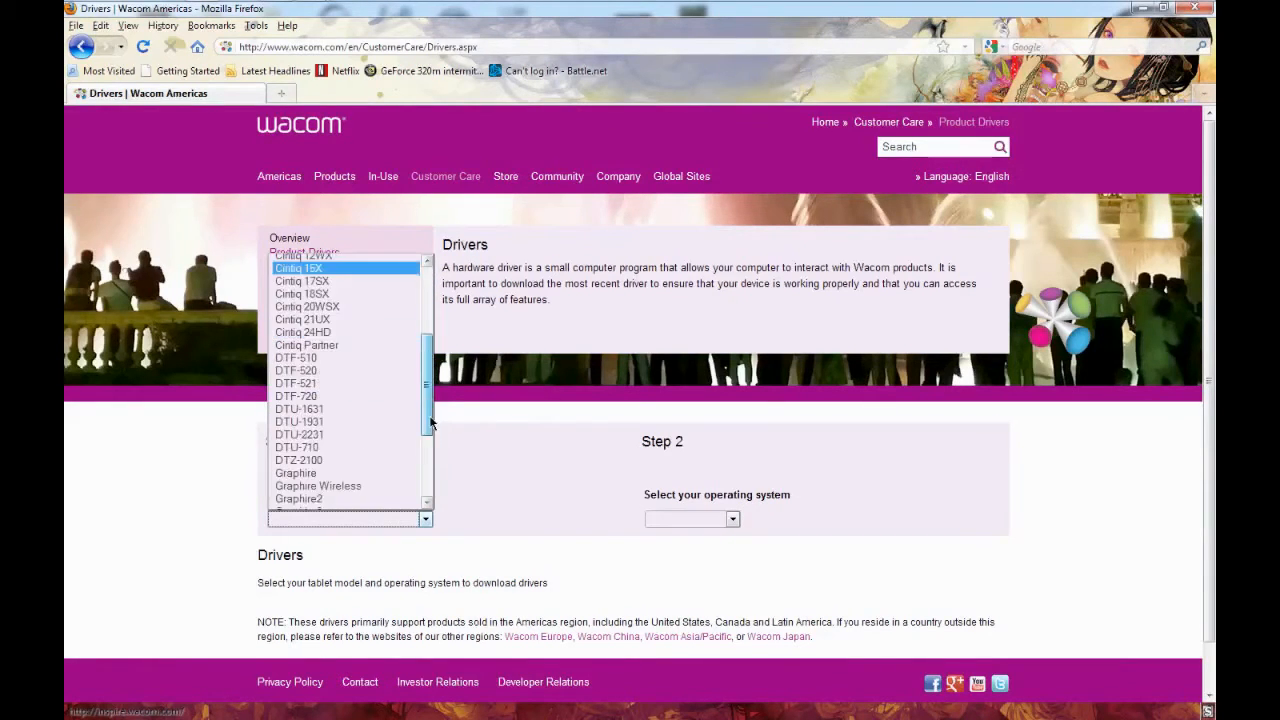
left_click(343, 452)
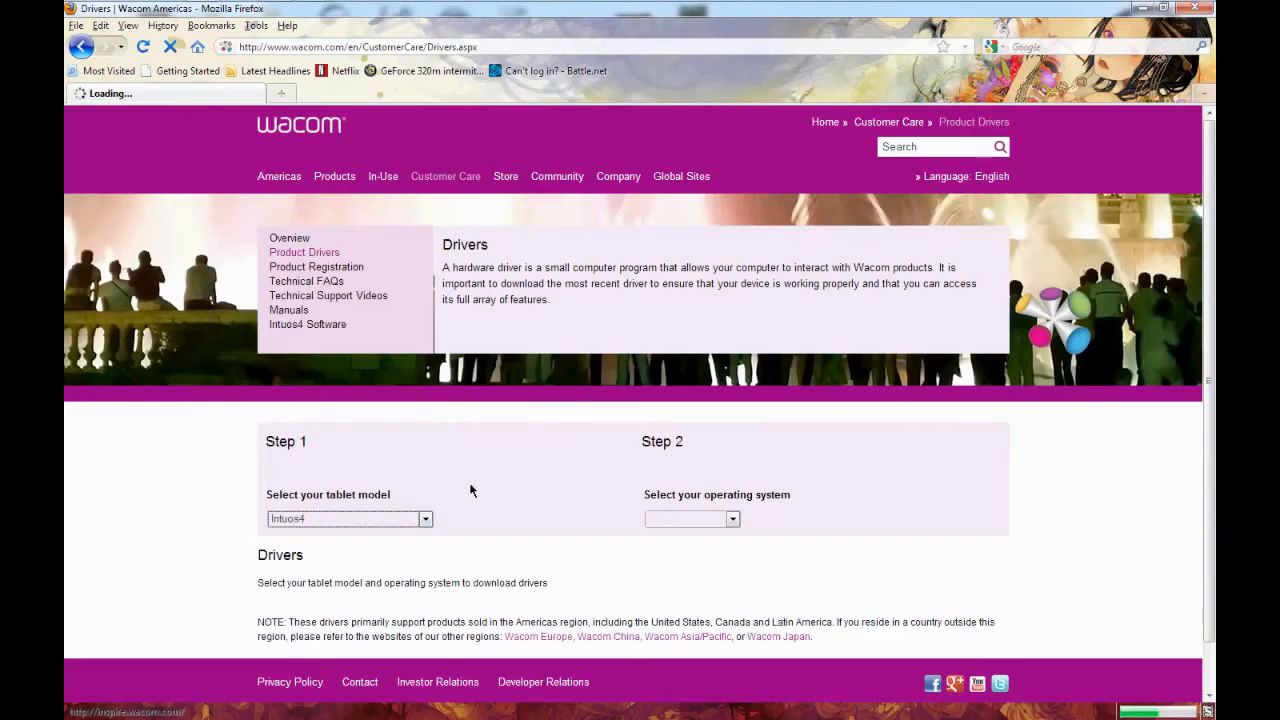
left_click(734, 518)
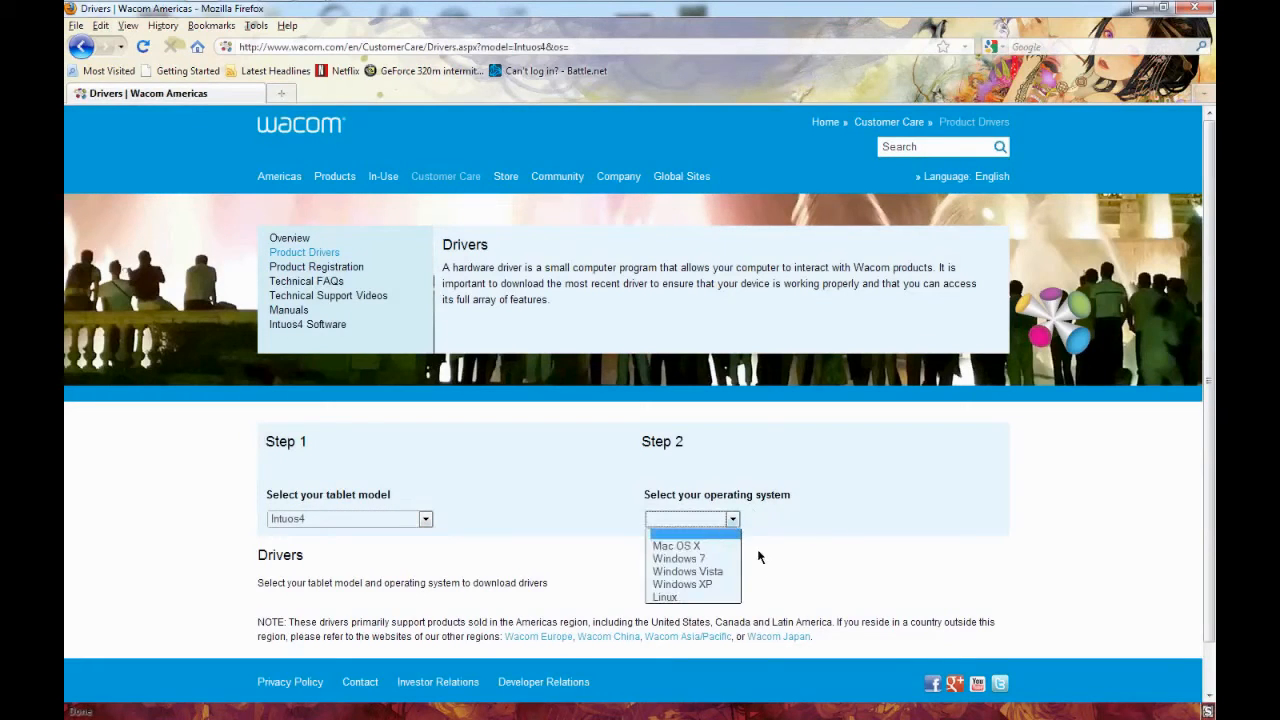
left_click(720, 553)
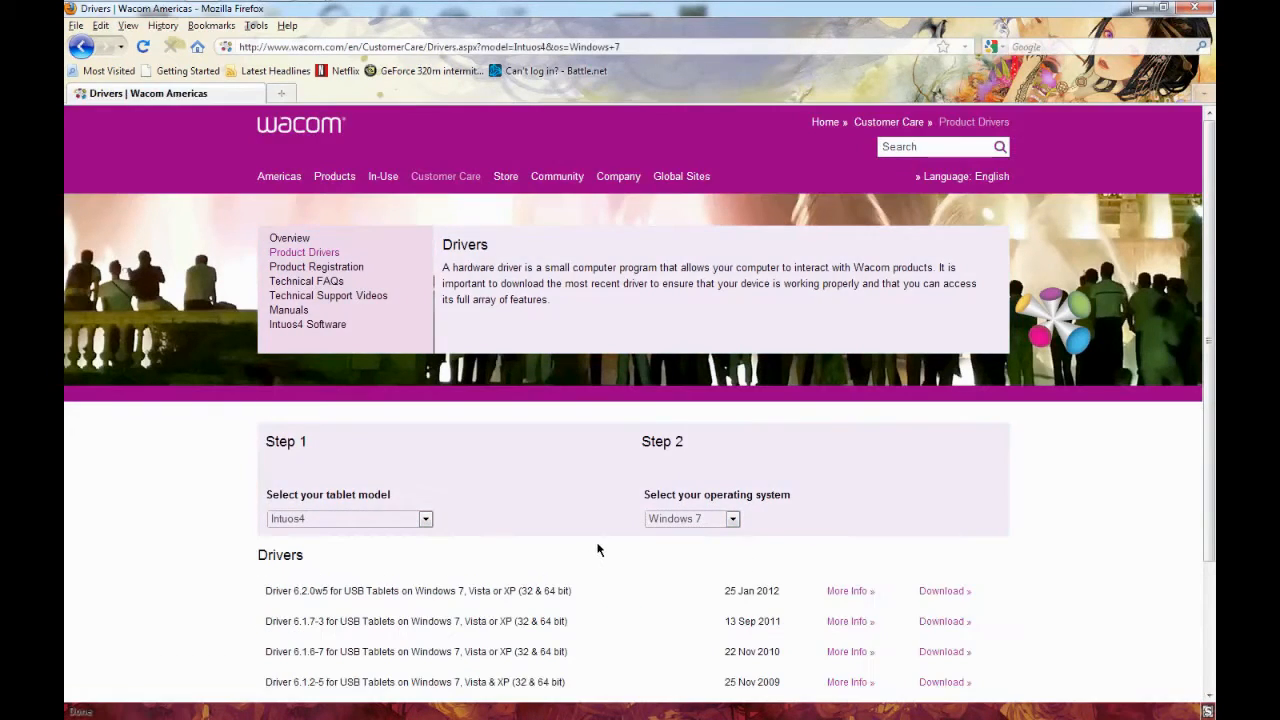
left_click(940, 595)
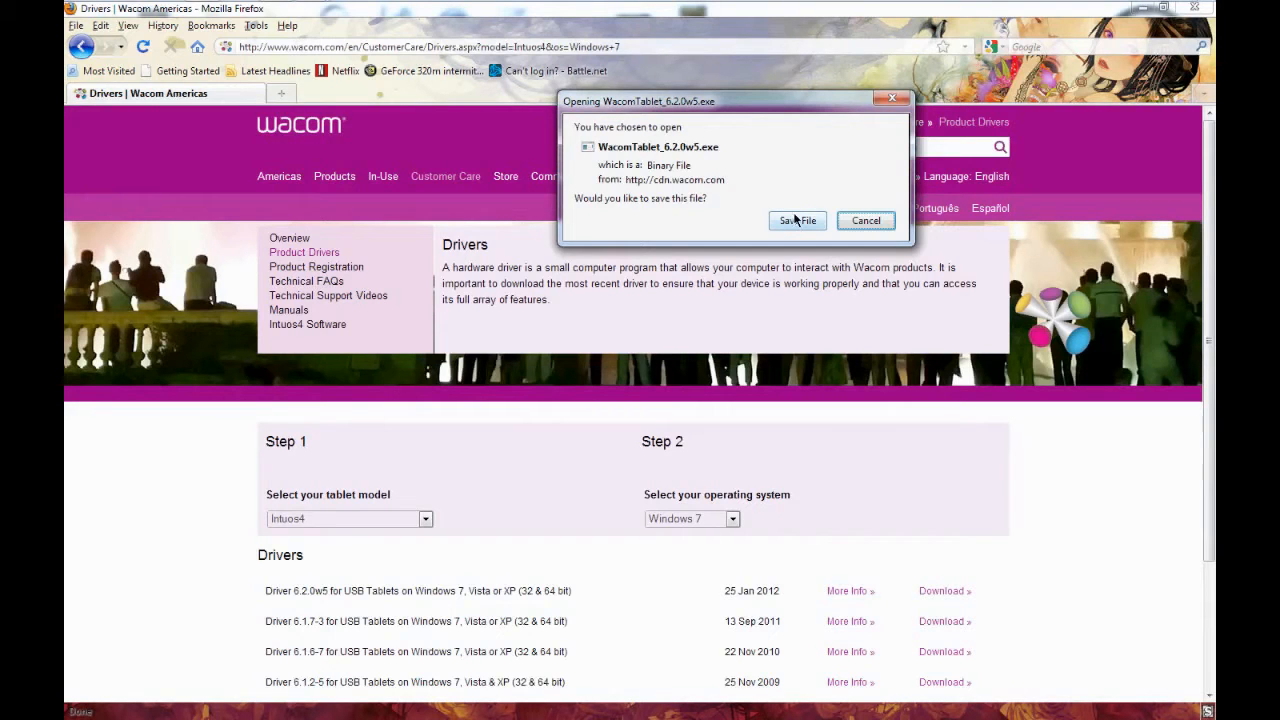
left_click(865, 221)
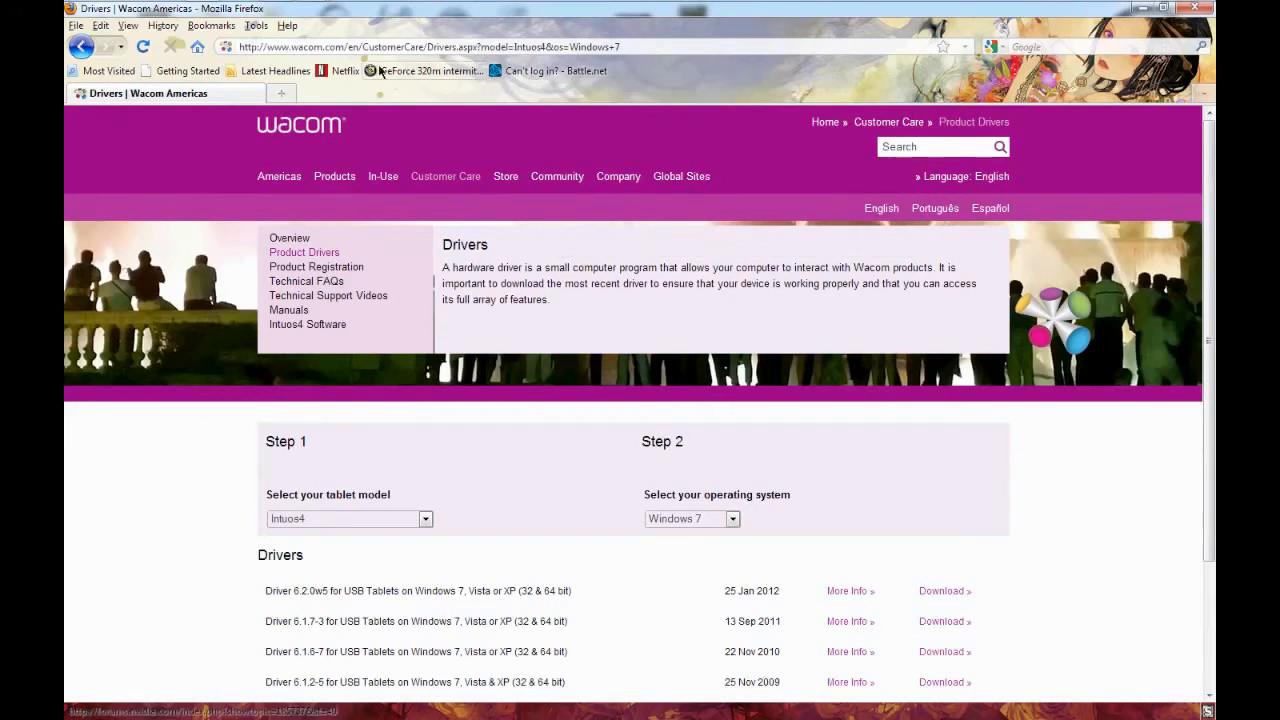
Run WacomTablet_6.2.0w5.exe from the Downloads folder and accept its license agreement to install the tablet driver.
mouse_move(340, 8)
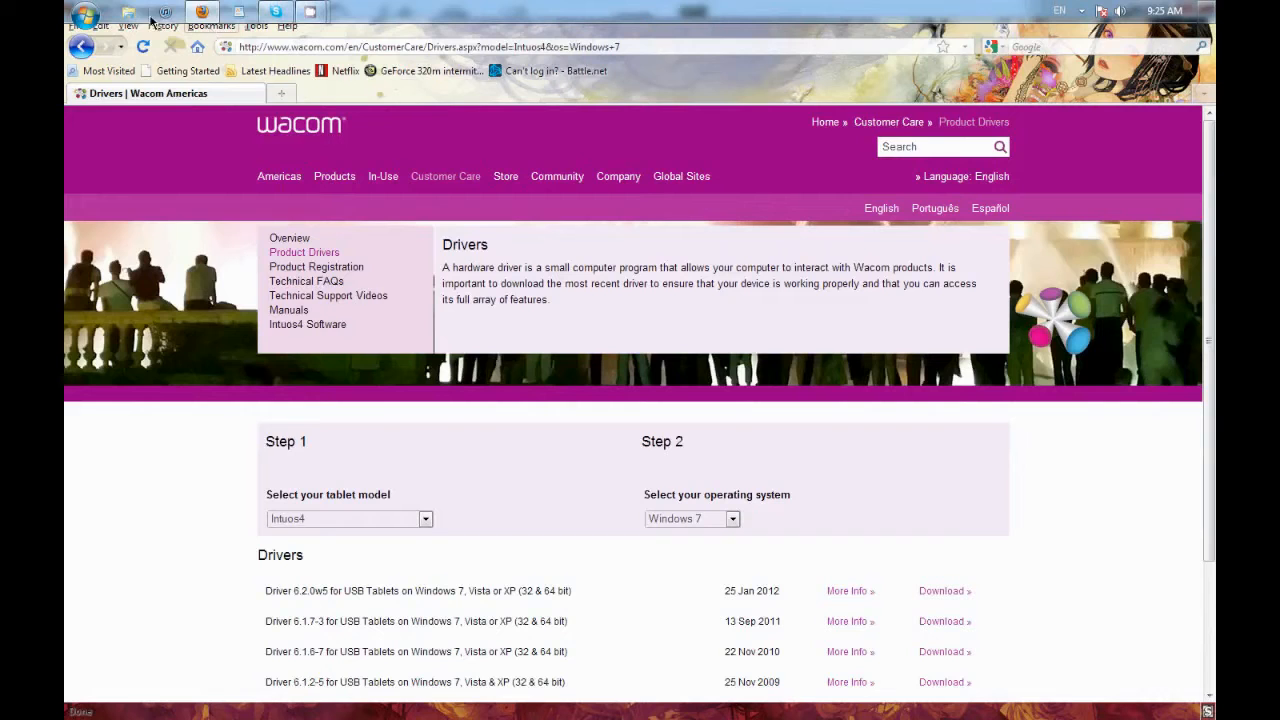
left_click(128, 11)
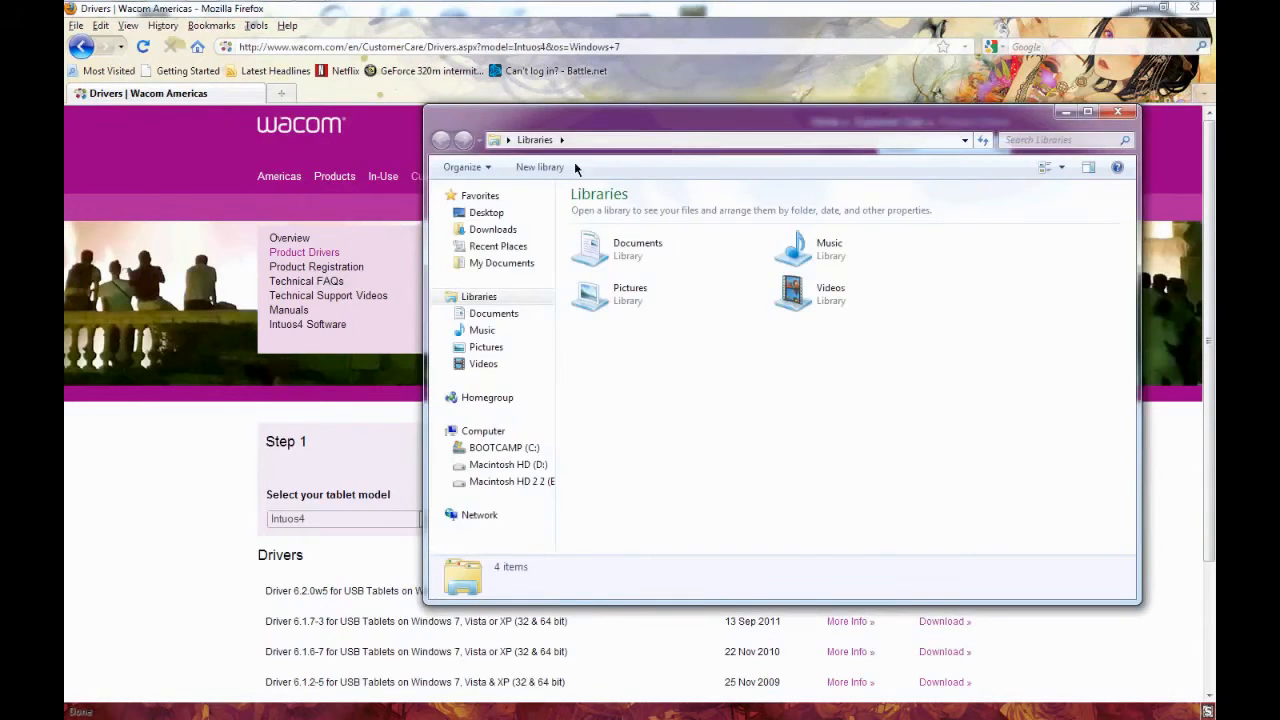
left_click_drag(622, 123, 625, 130)
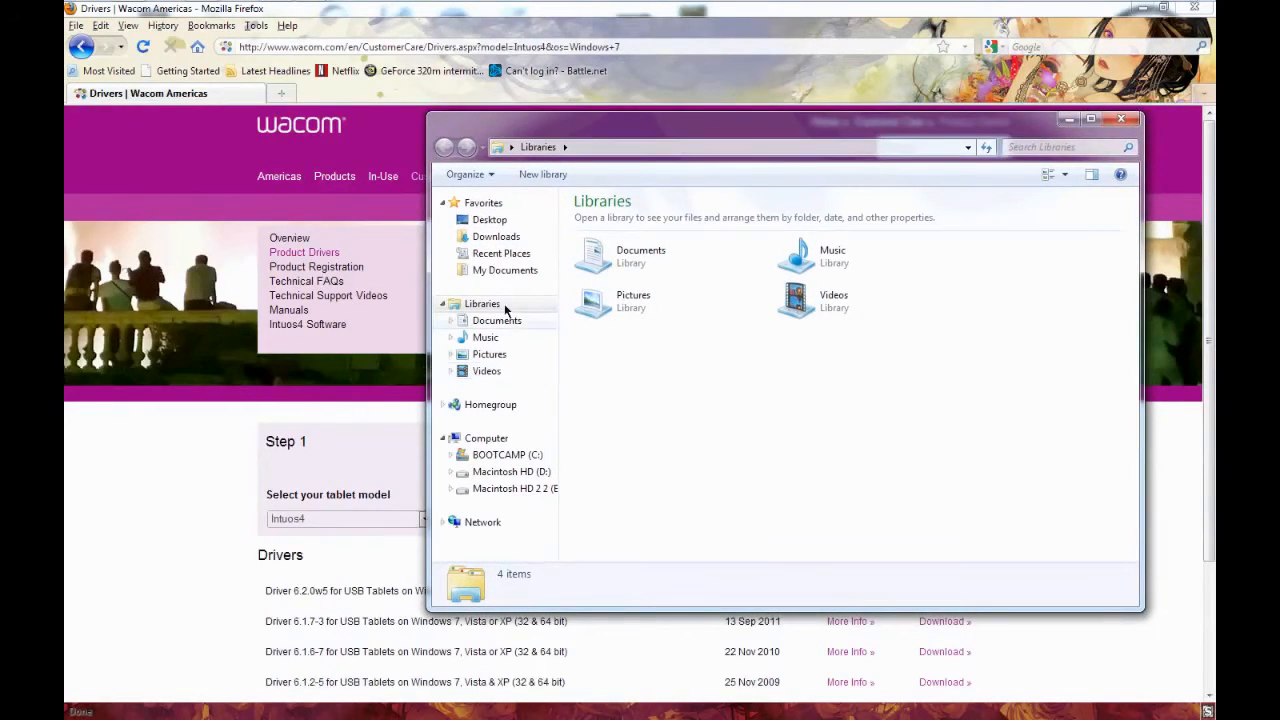
left_click(505, 238)
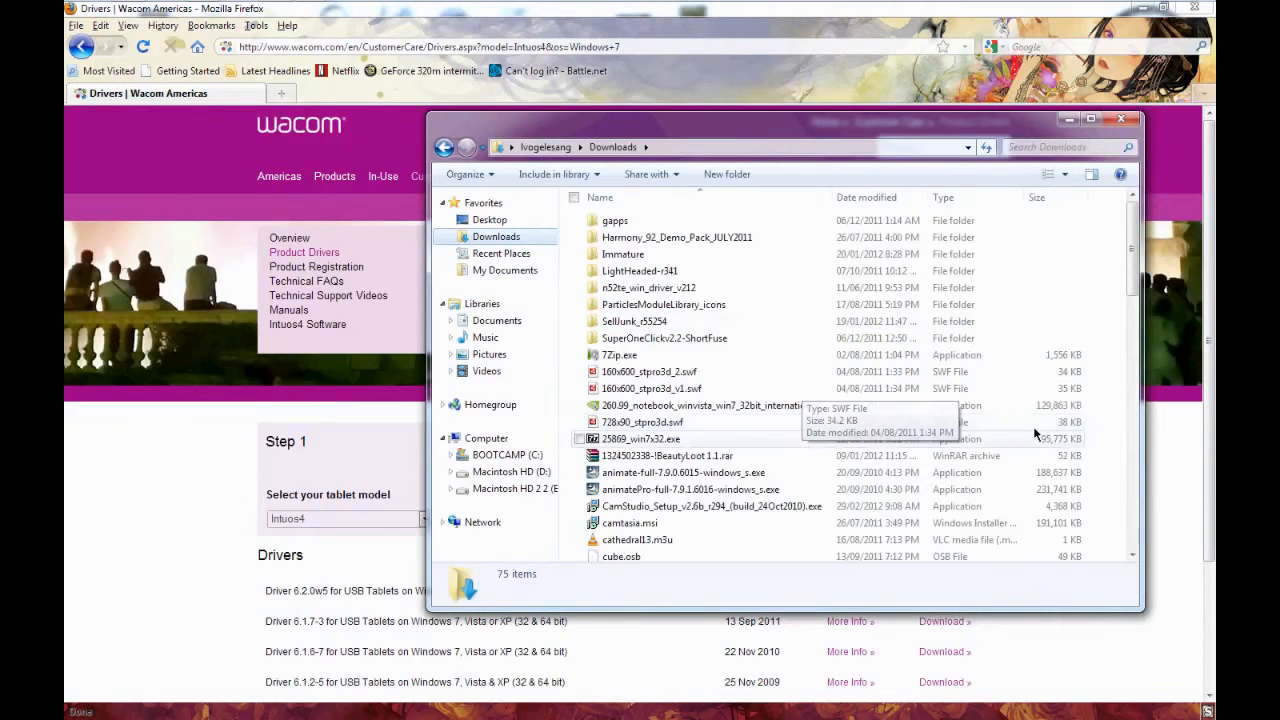
left_click_drag(1128, 288, 1087, 538)
left_click(727, 521)
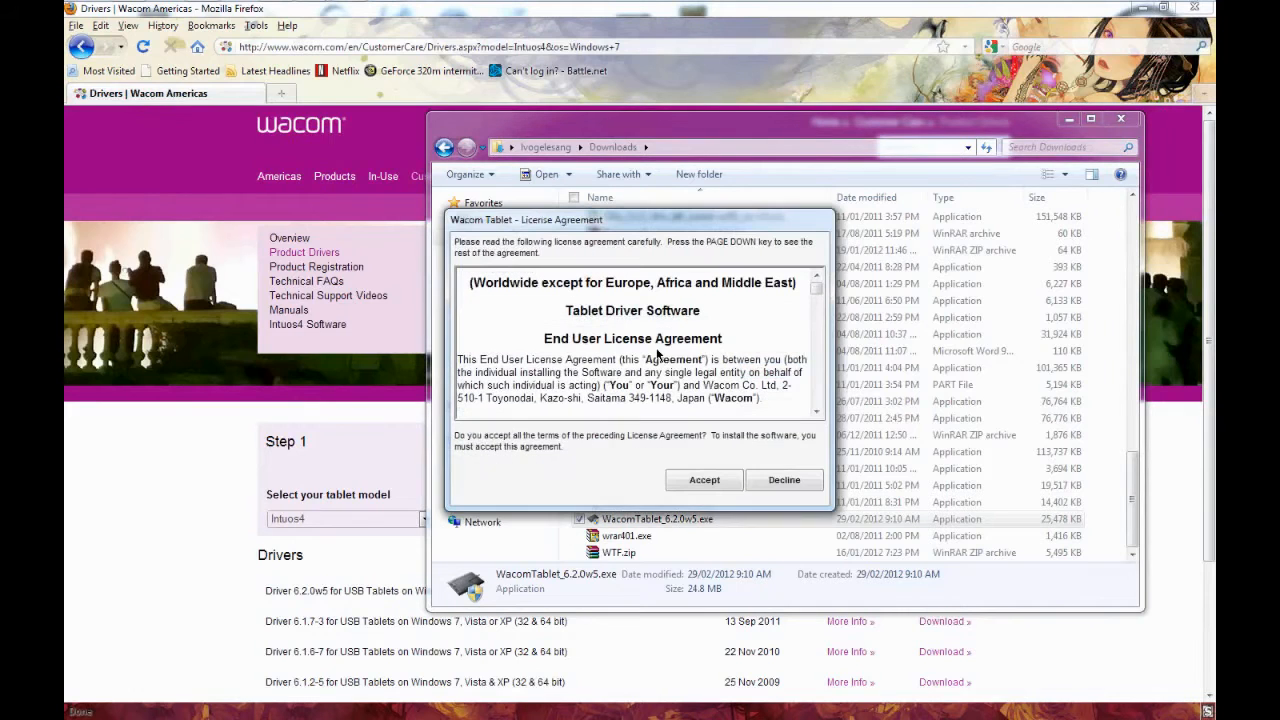
left_click(711, 481)
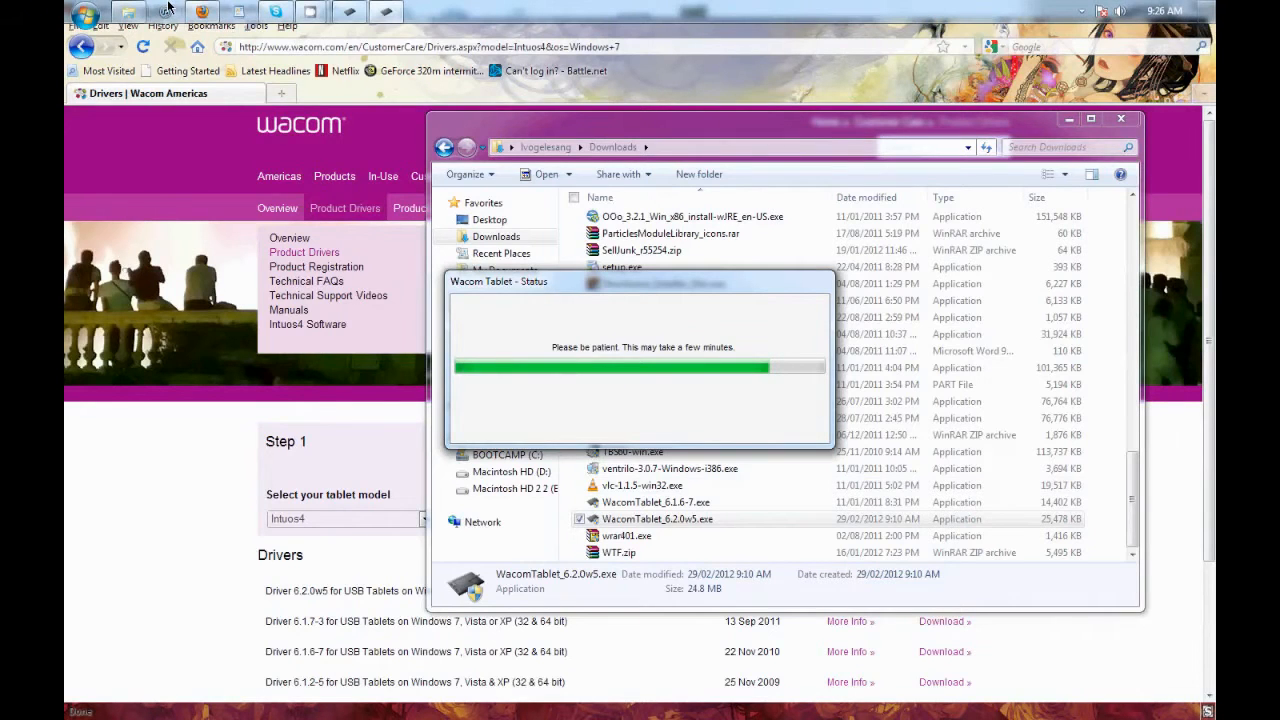
Check the Wacom Tablet entry among the installed programs in Programs and Features, and close the window.
left_click(85, 12)
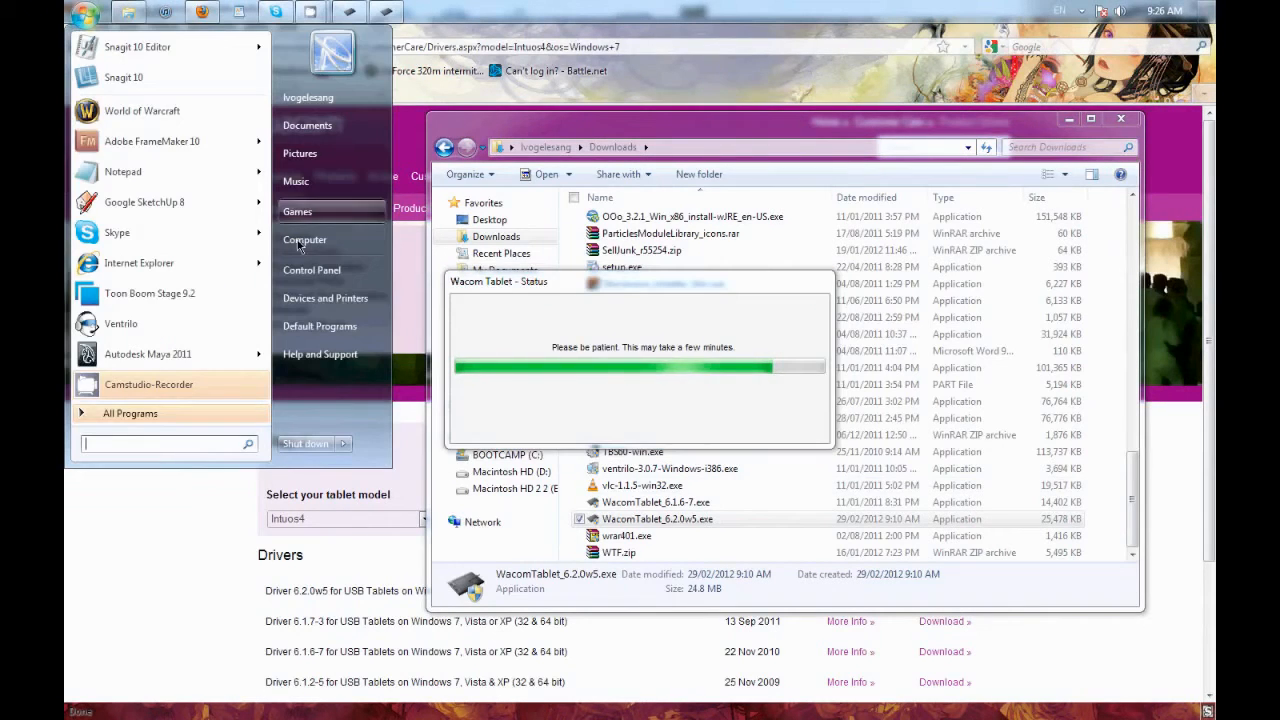
left_click(327, 276)
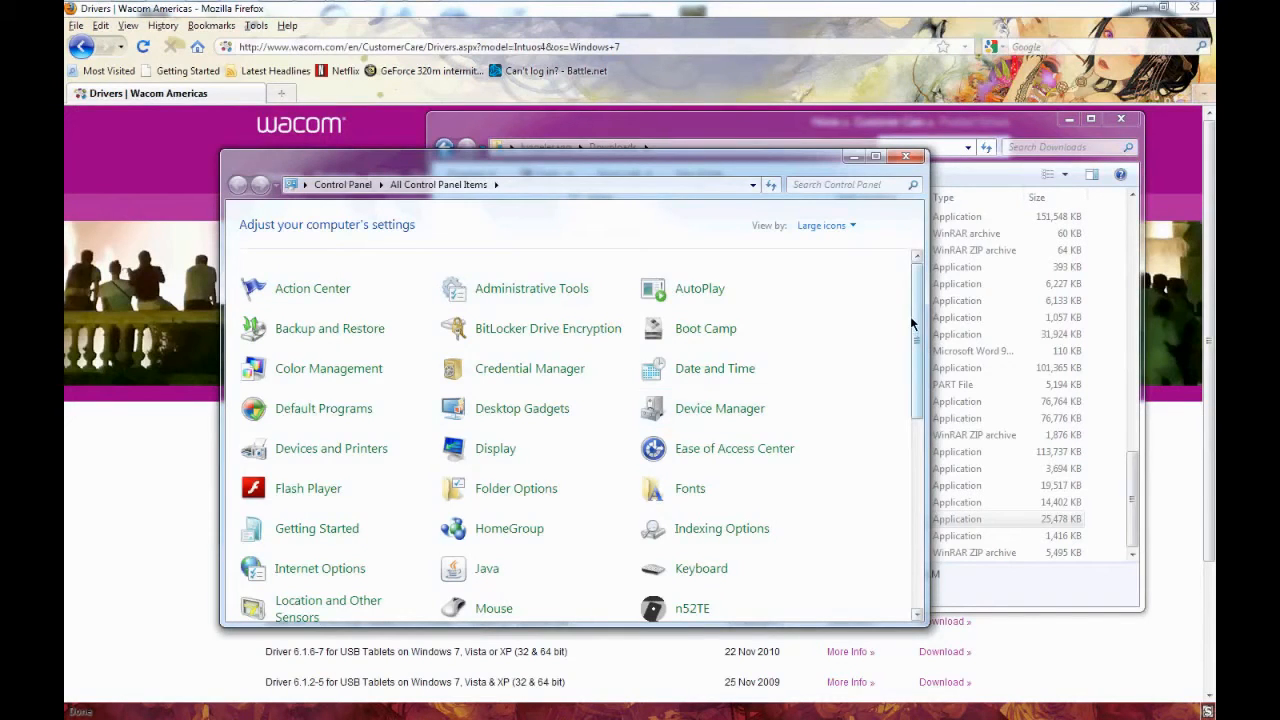
left_click_drag(918, 340, 947, 473)
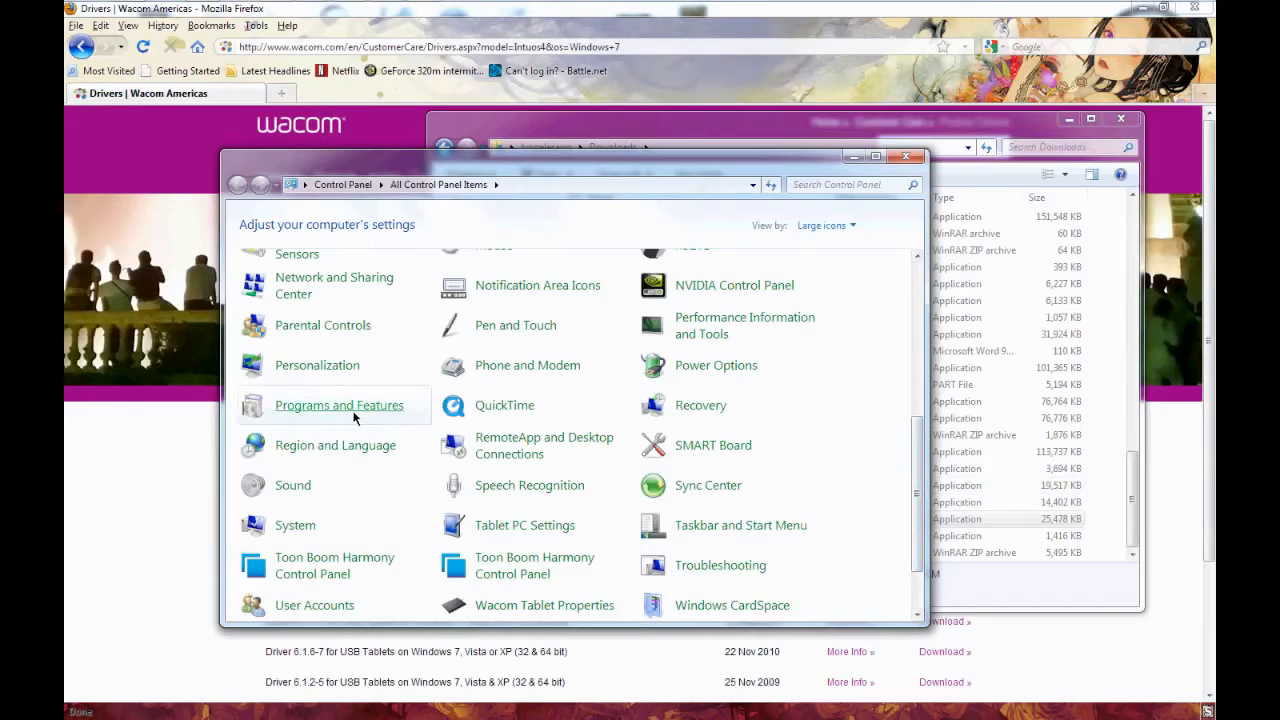
left_click(353, 413)
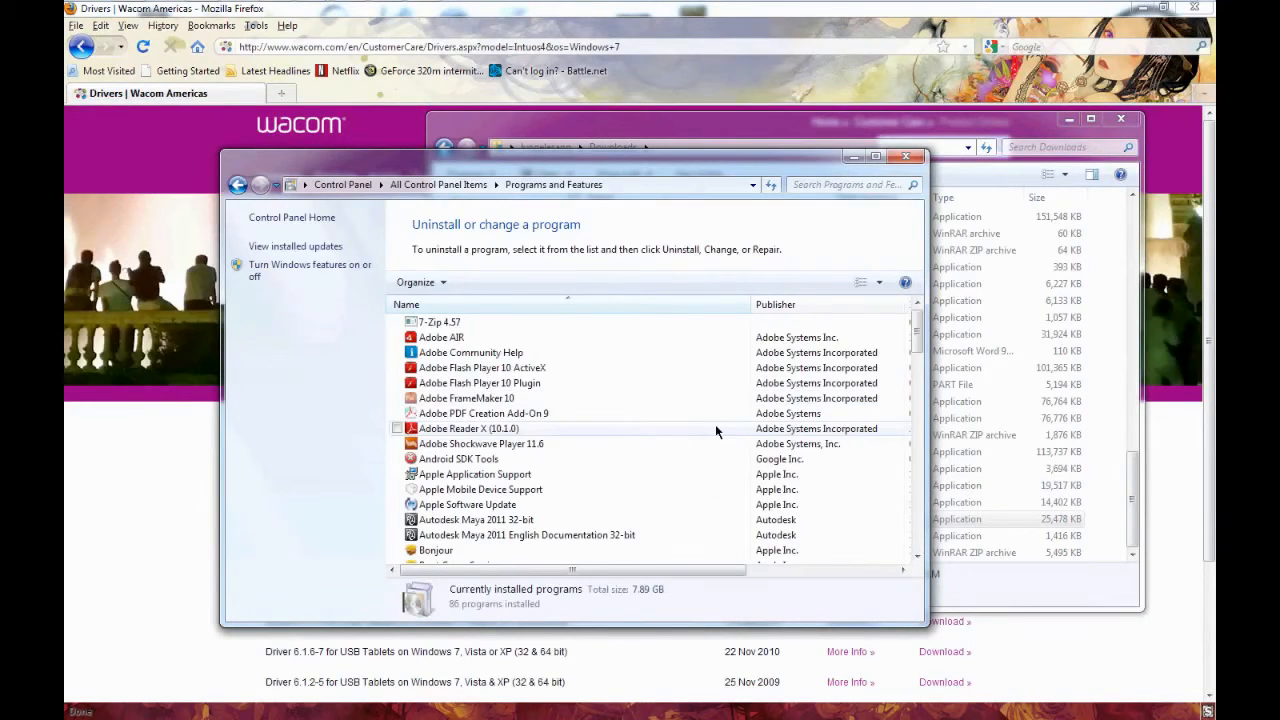
right_click(921, 326)
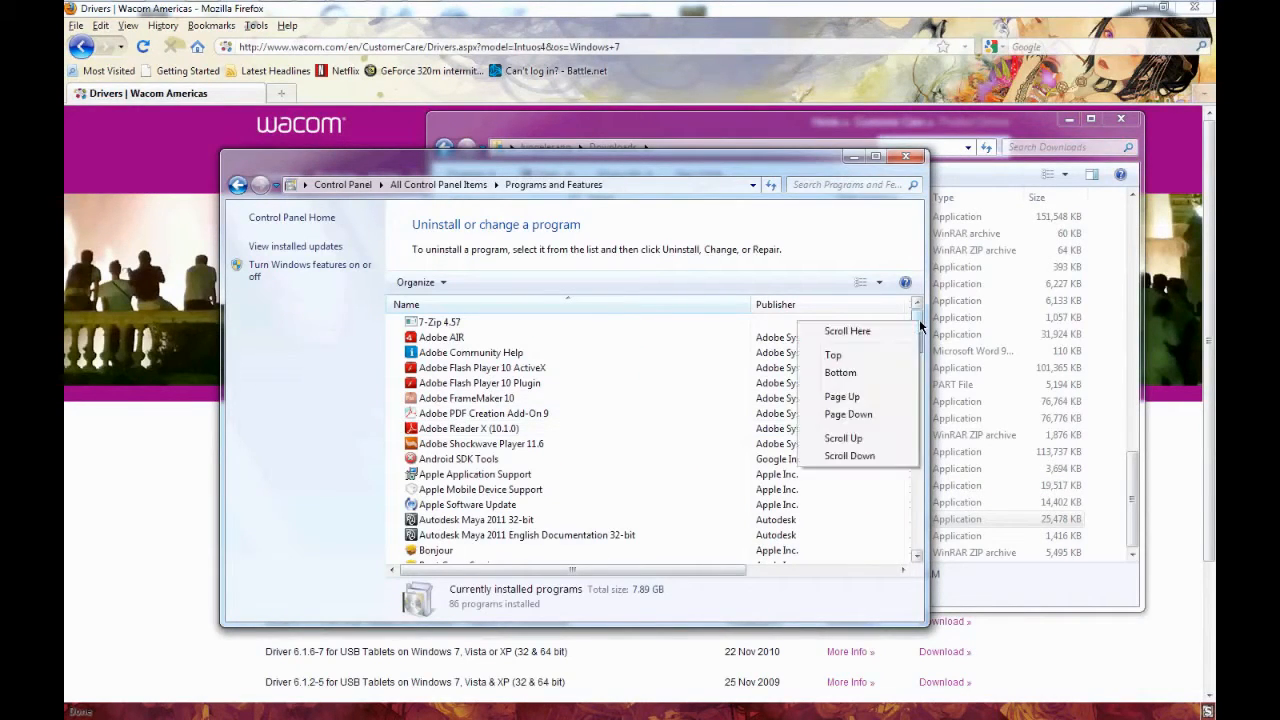
left_click(921, 326)
left_click_drag(921, 327, 921, 467)
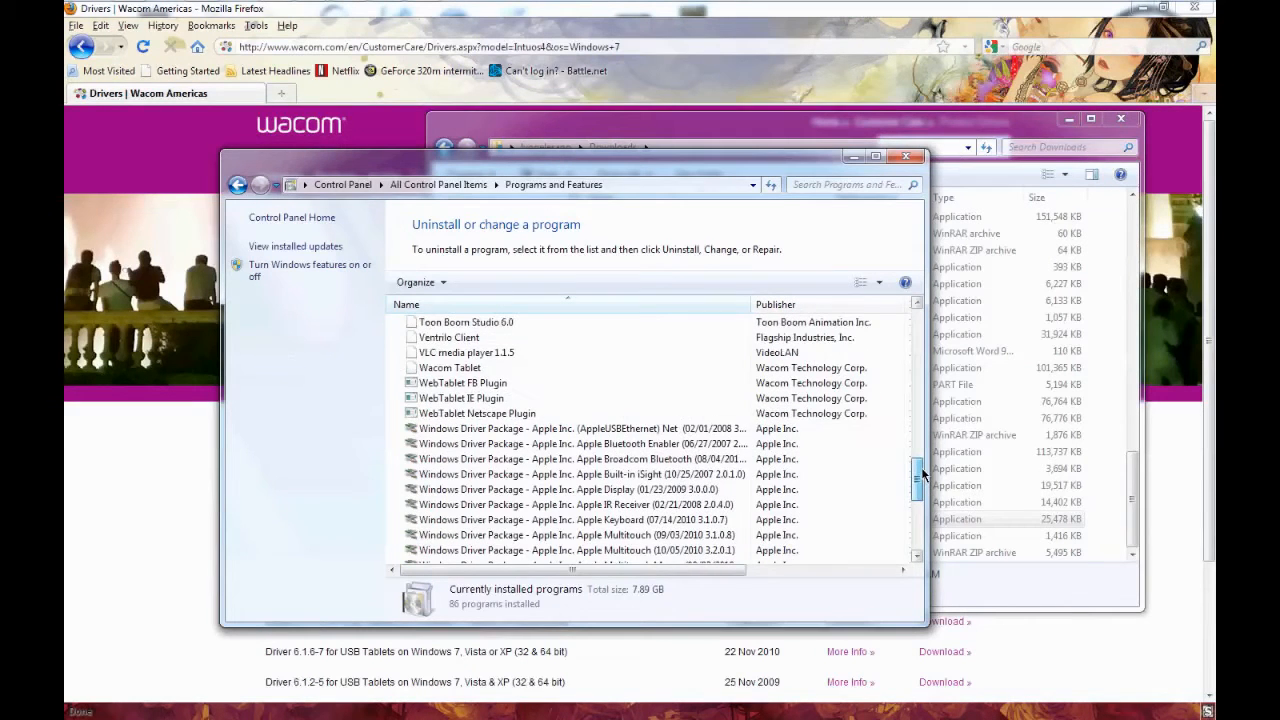
left_click(482, 369)
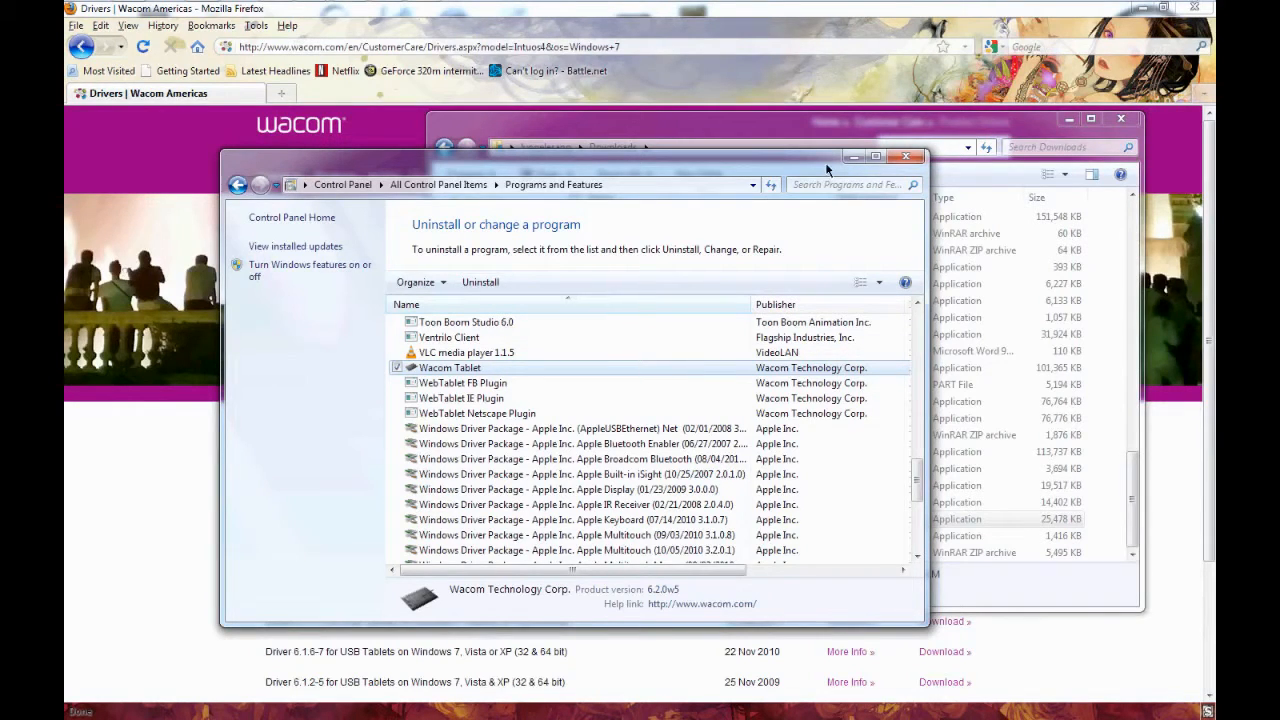
left_click(905, 157)
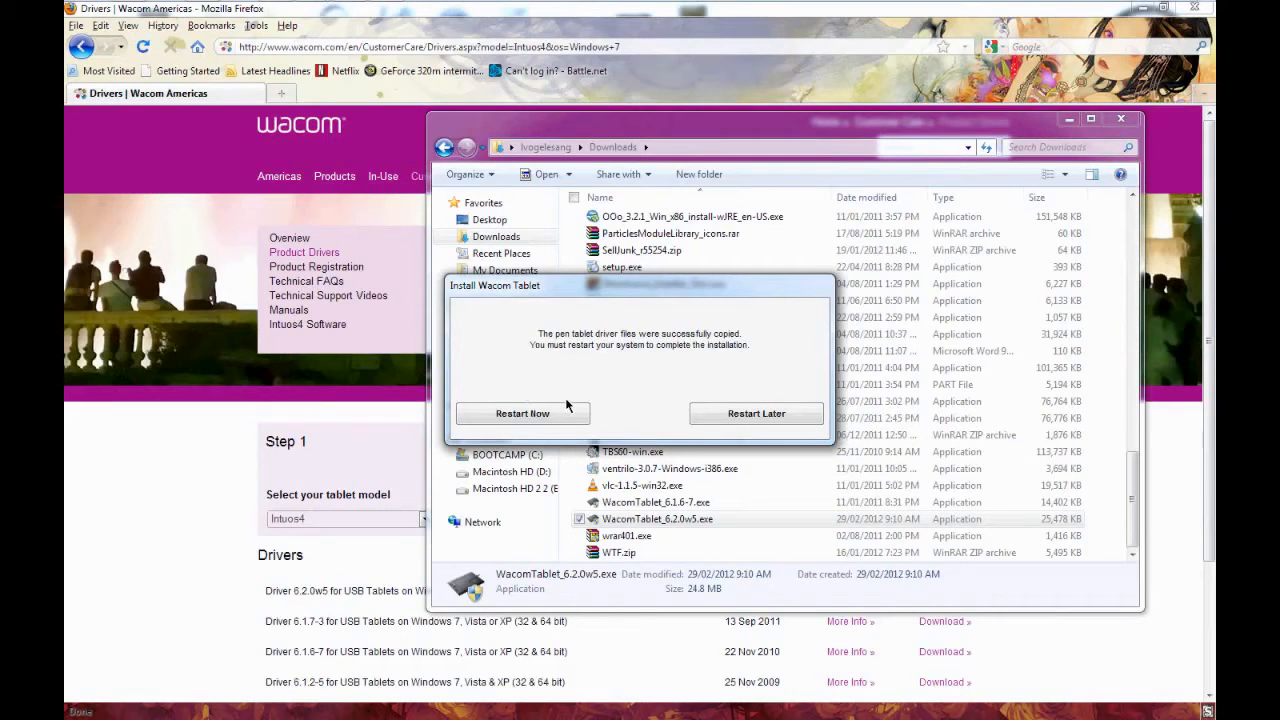
Postpone the restart requested by the Wacom installer and minimize the Downloads folder window.
left_click(745, 418)
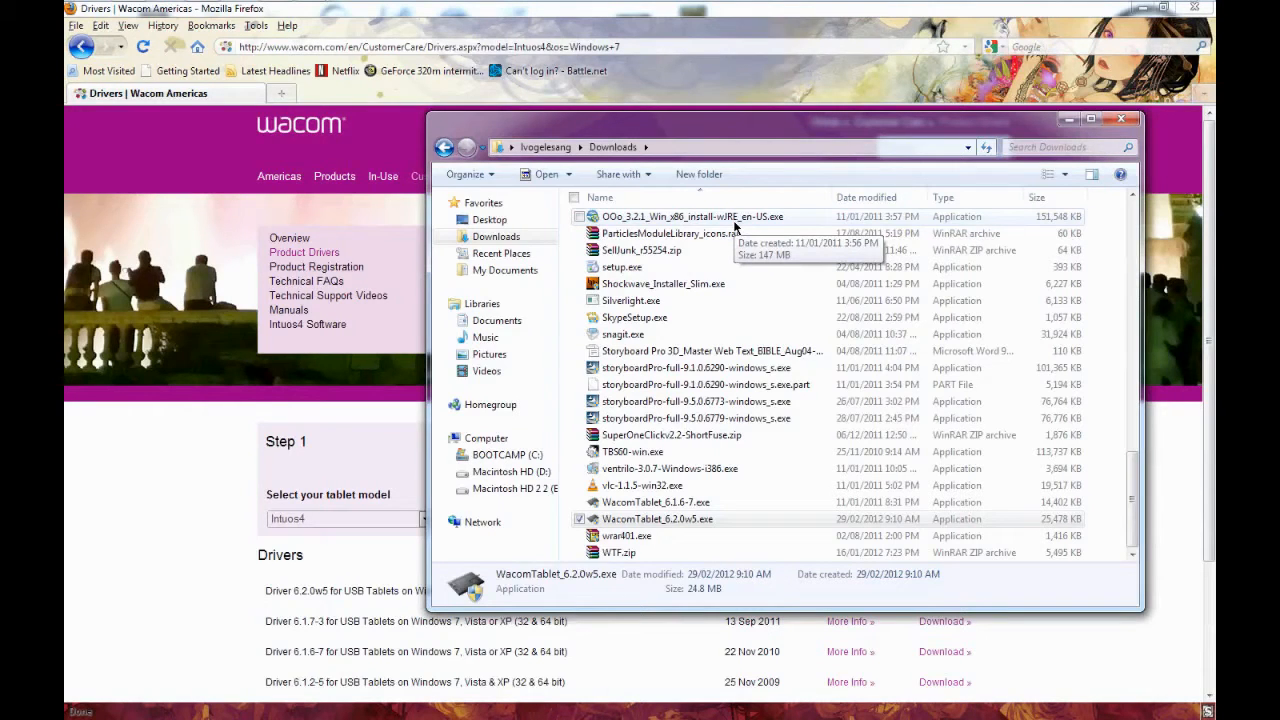
left_click(1067, 119)
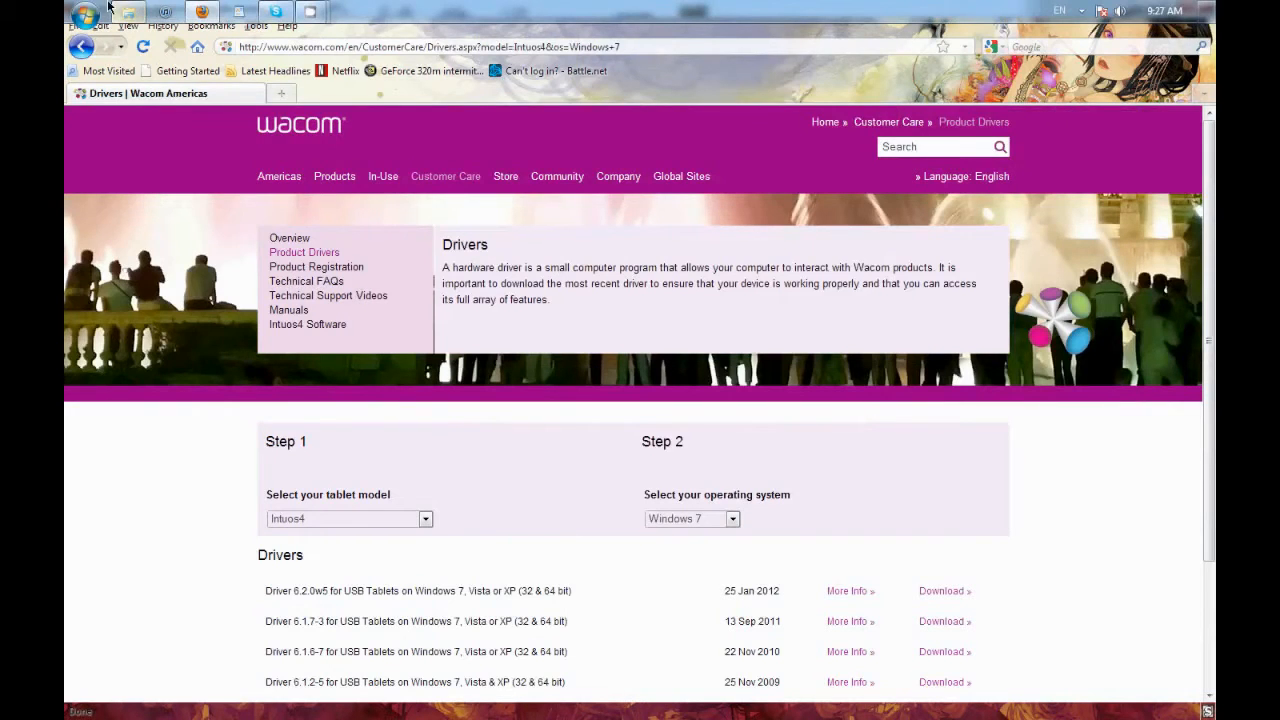
Launch Toon Boom Storyboard Pro 3D from the Toon Boom Animation program group and close the startup tip.
left_click(86, 12)
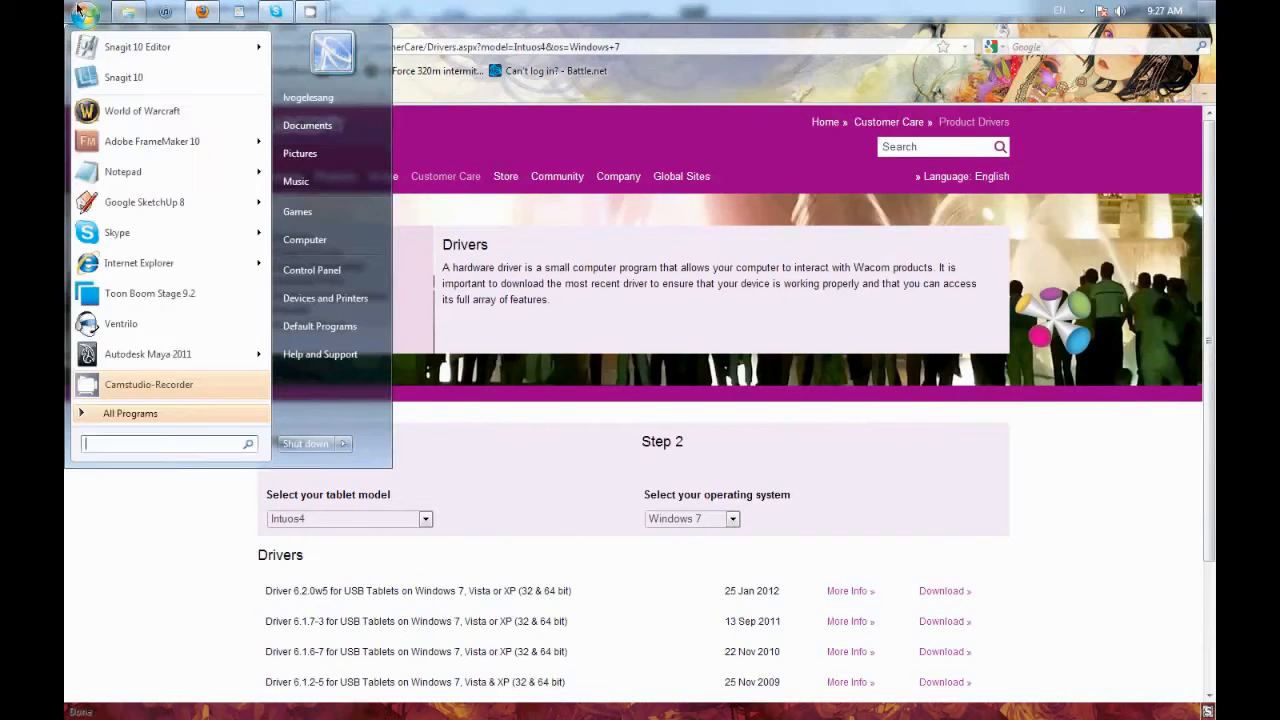
left_click(176, 413)
scroll(255, 250, "down", 6)
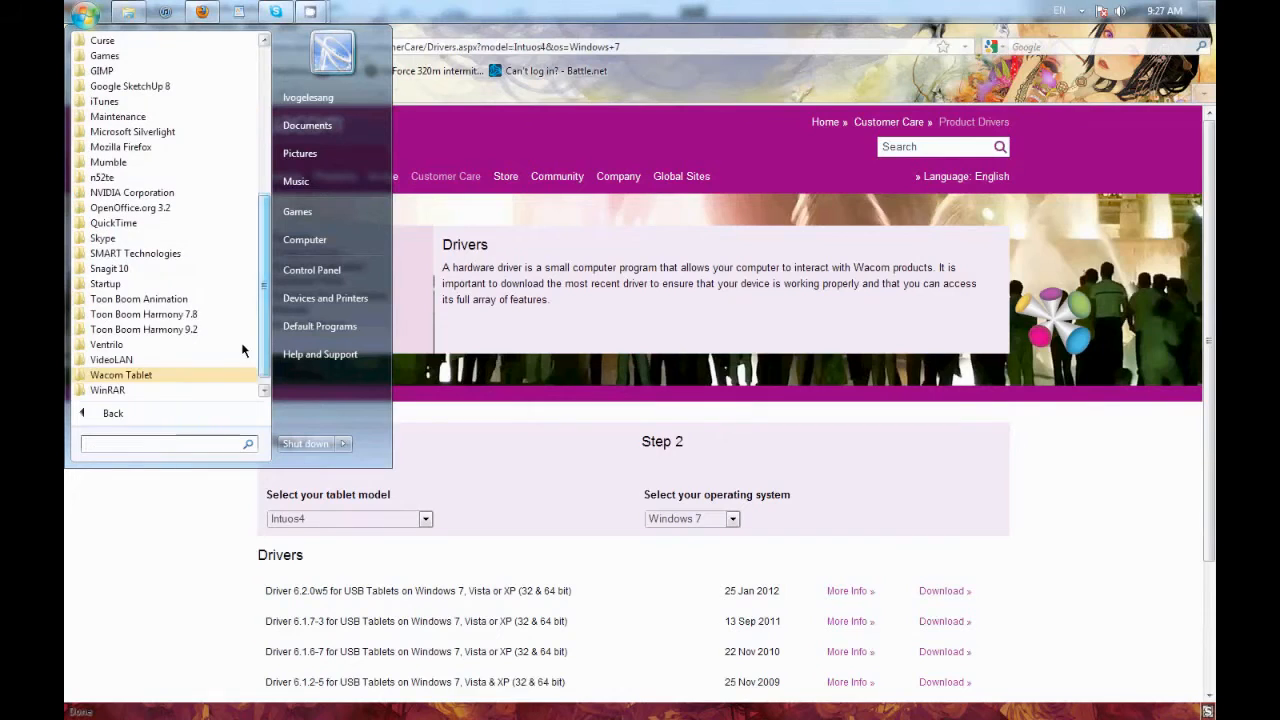
left_click(192, 299)
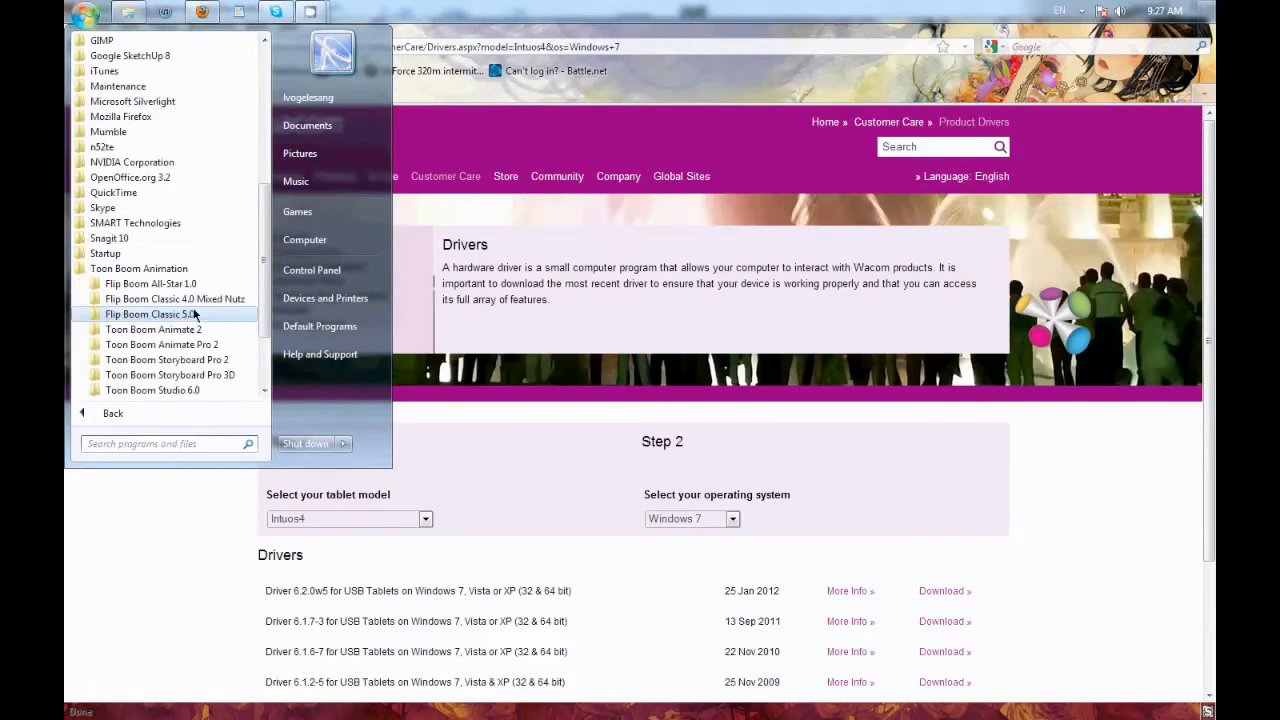
left_click(228, 376)
left_click(215, 388)
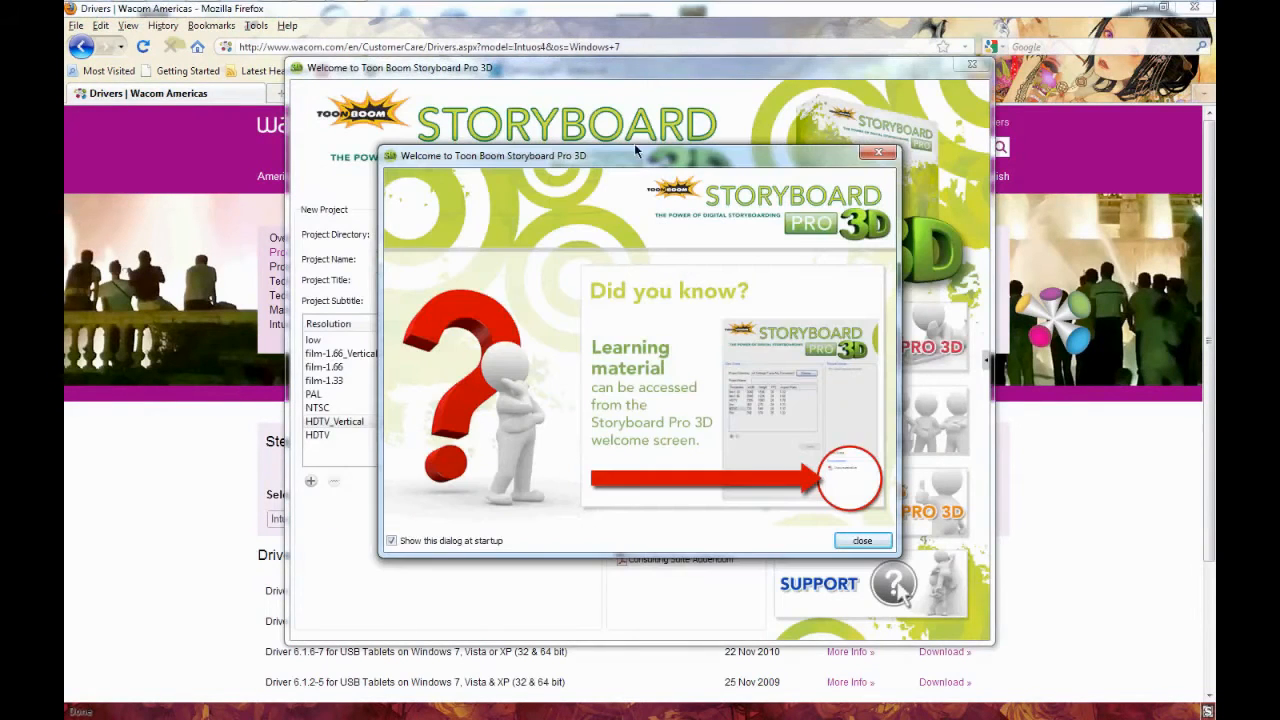
left_click(860, 540)
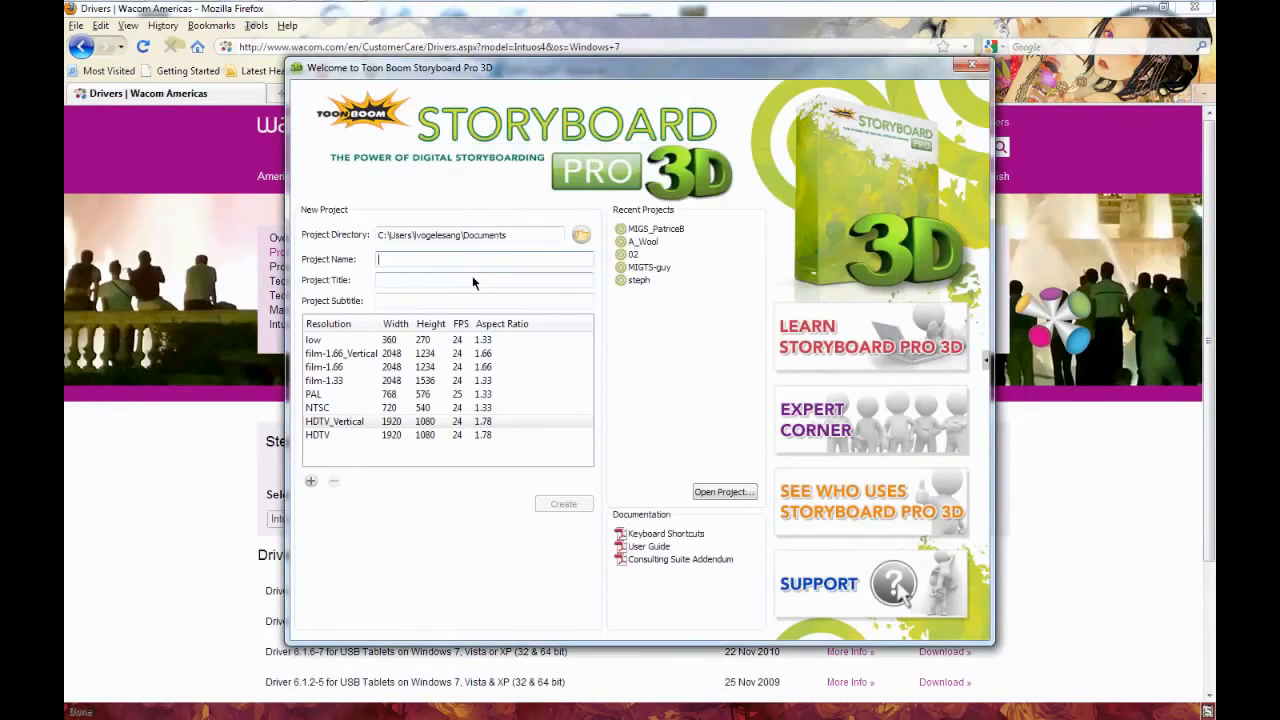
Try to create a new project with the name "sdfsf" and the title "sdfsdf".
type("sdfsdf")
left_click(444, 281)
type("sdfsdf")
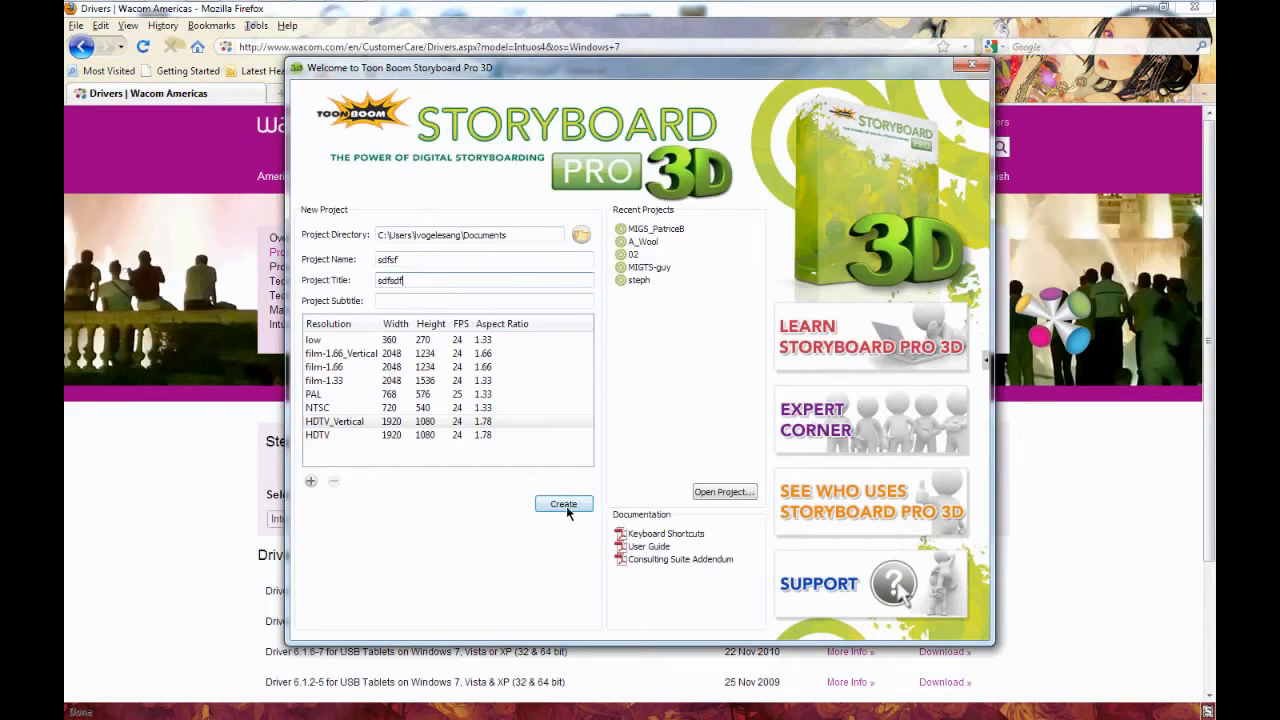
left_click(565, 505)
left_click(808, 380)
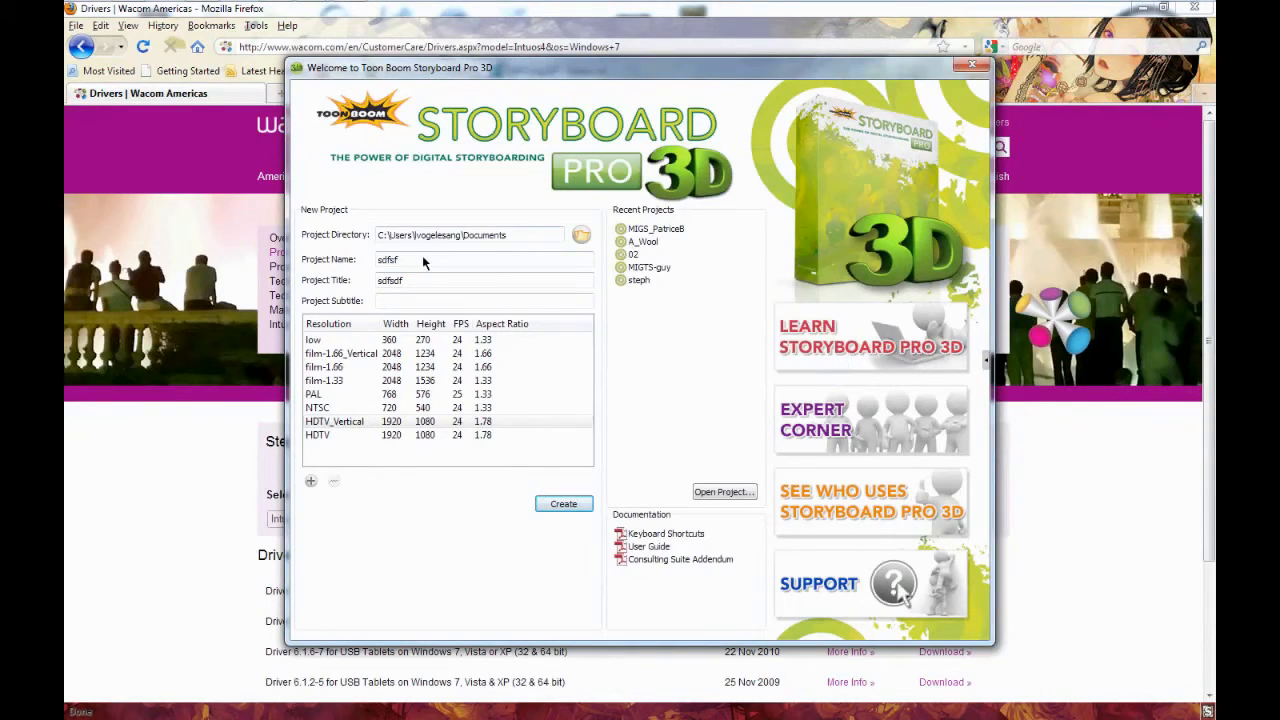
Extend the project name to "sdfsfasdasdada" and the title to "sdfsdfasdasdsa", and create the project.
left_click(420, 258)
type("asdasdada")
left_click(444, 279)
type("asdasdsad")
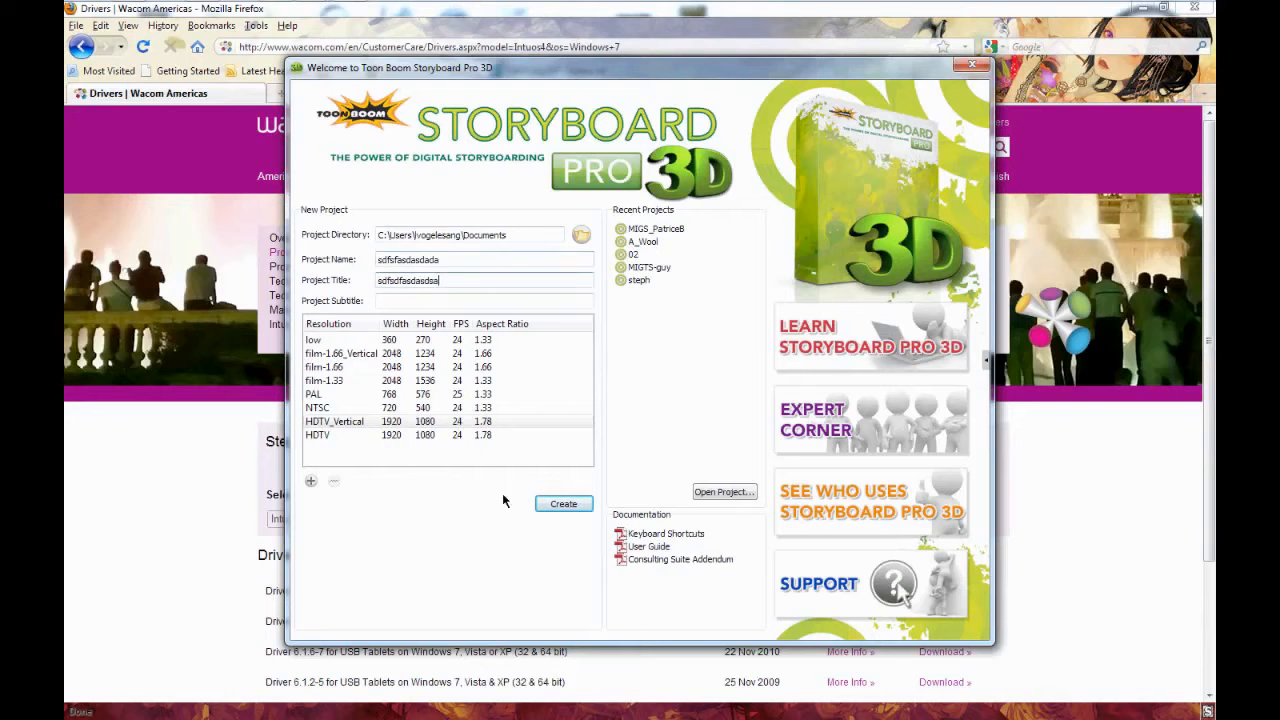
left_click(565, 505)
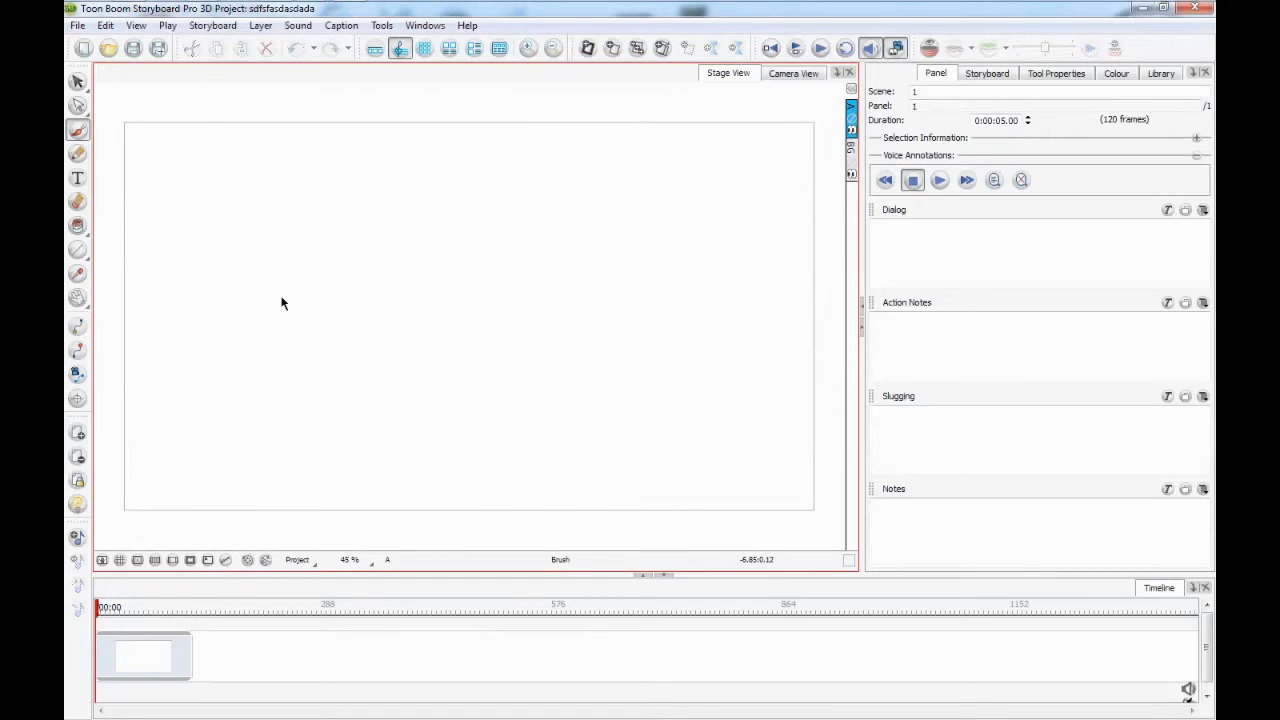
Paint a wavy test brush stroke in the Stage View, and close the application without saving the project.
mouse_move(235, 167)
left_mouse_down()
mouse_move(238, 248)
mouse_move(468, 285)
mouse_move(463, 183)
left_mouse_up()
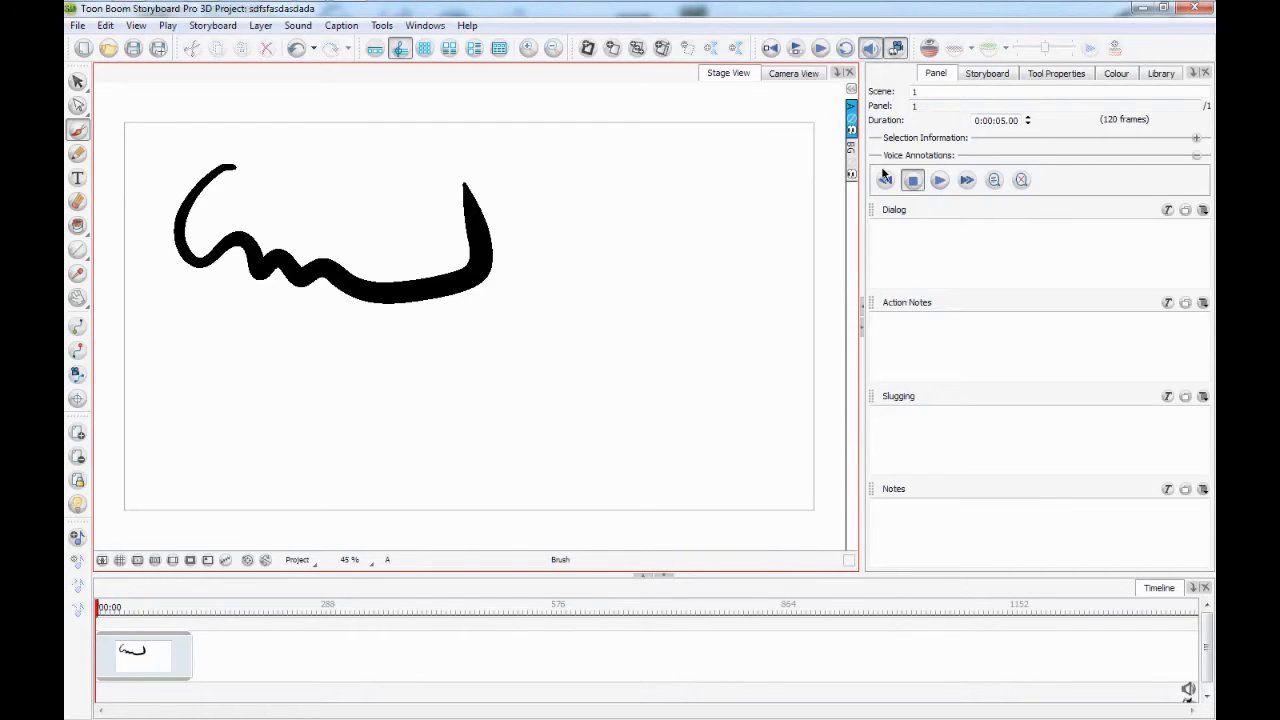
left_click(1193, 8)
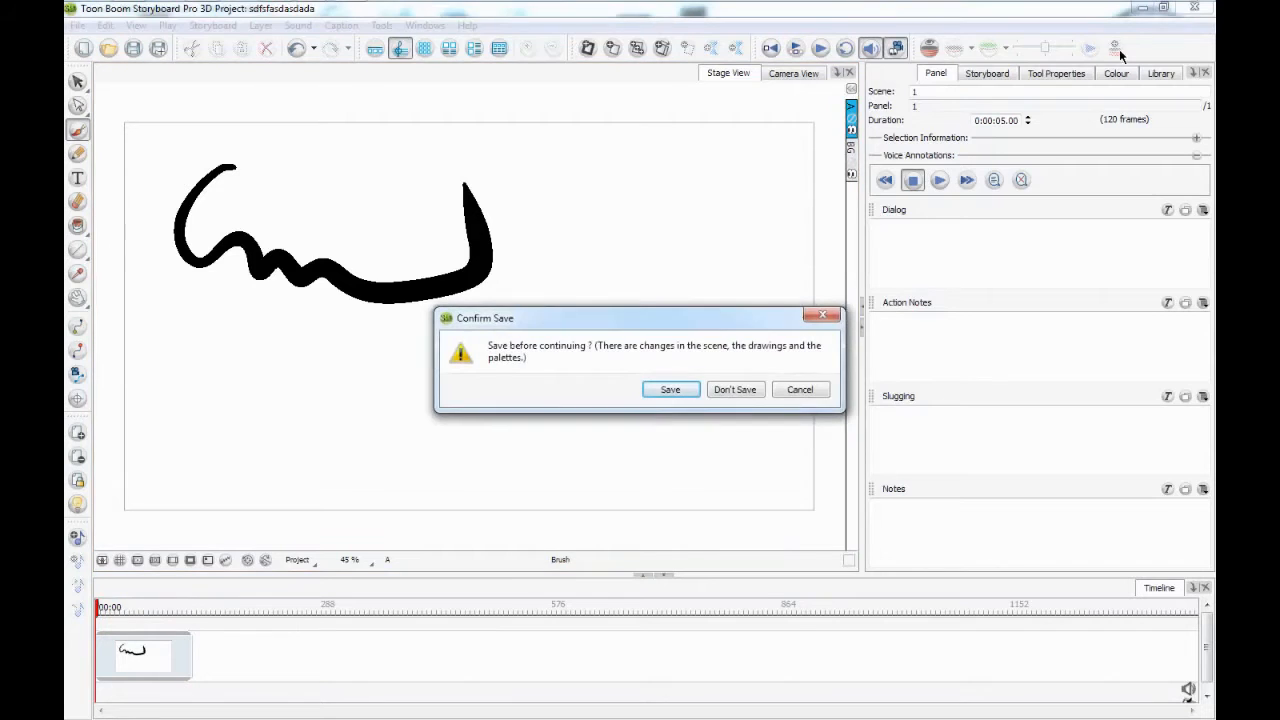
left_click(734, 389)
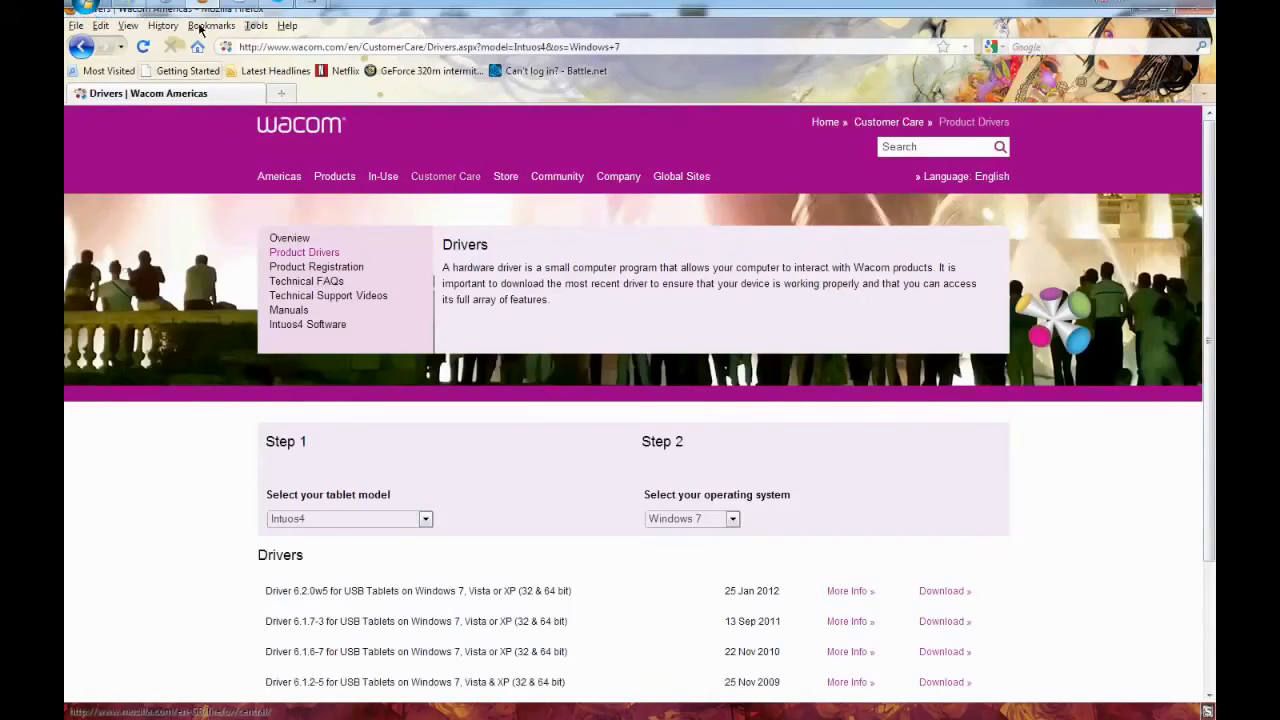
Launch the Wacom Tablet Preference File Utility from the Wacom Tablet program group and remove all user preferences.
left_click(84, 12)
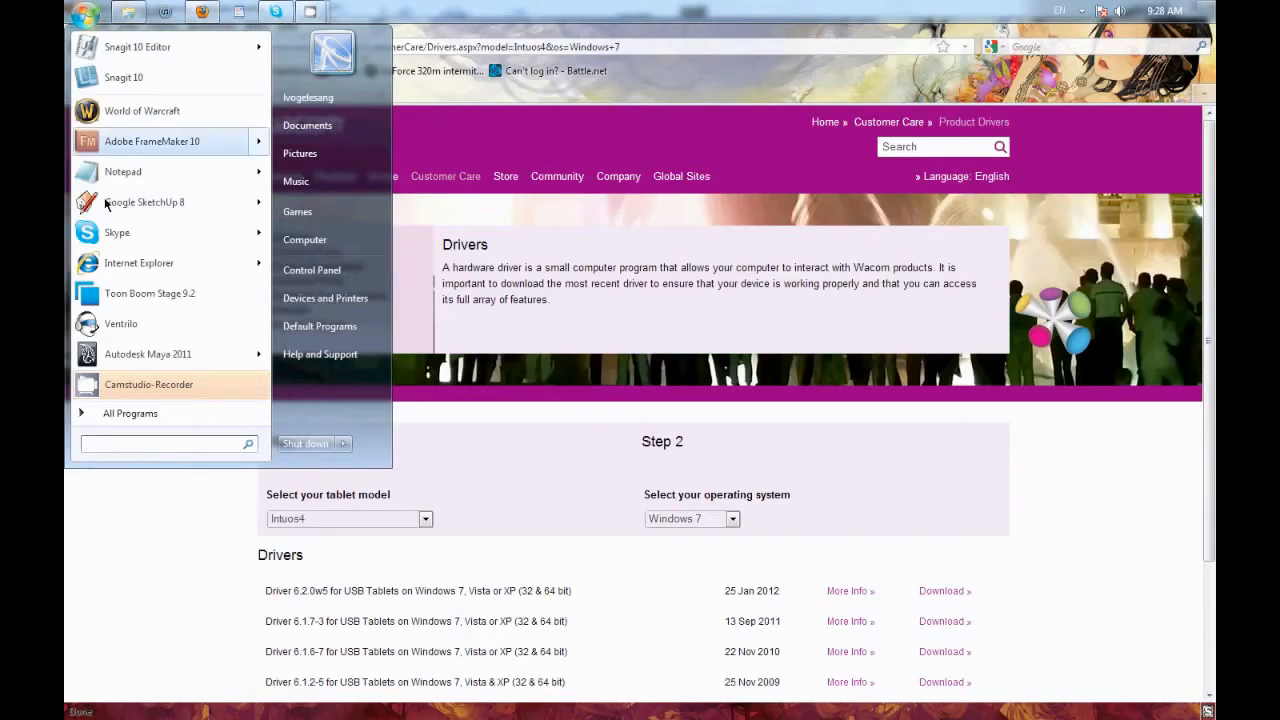
left_click(175, 413)
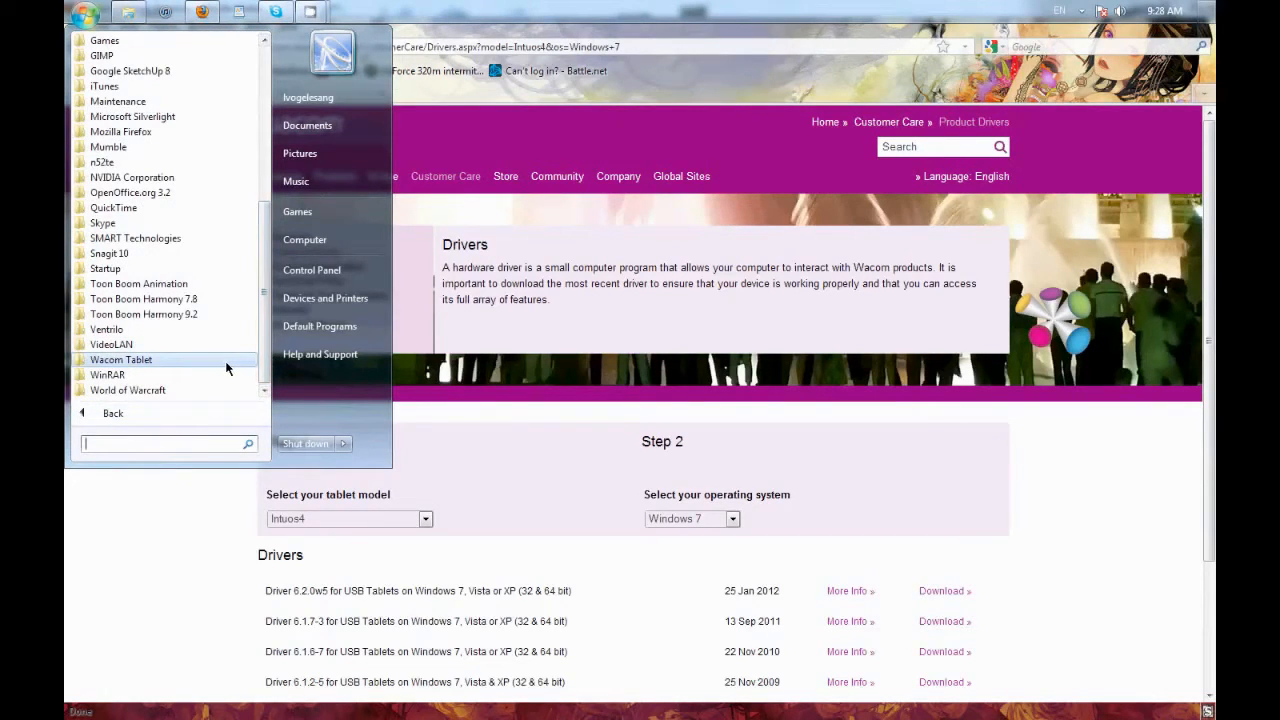
left_click(226, 364)
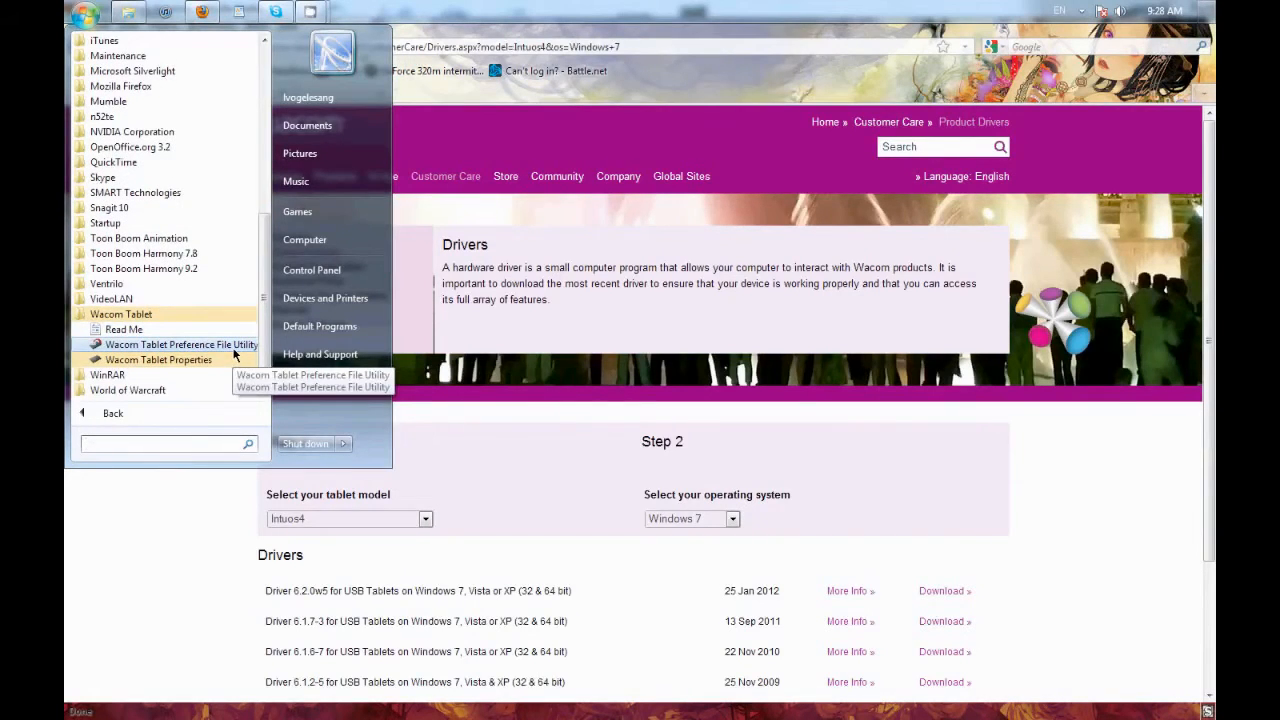
left_click(200, 344)
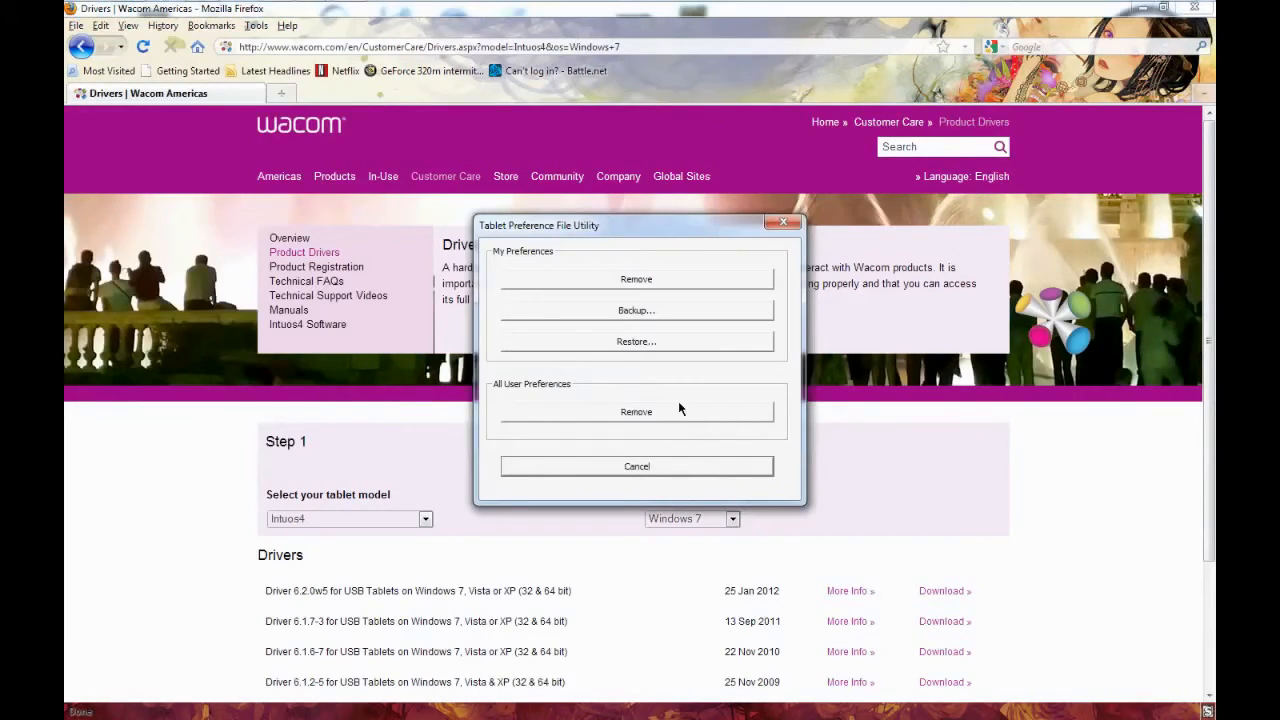
left_click(646, 414)
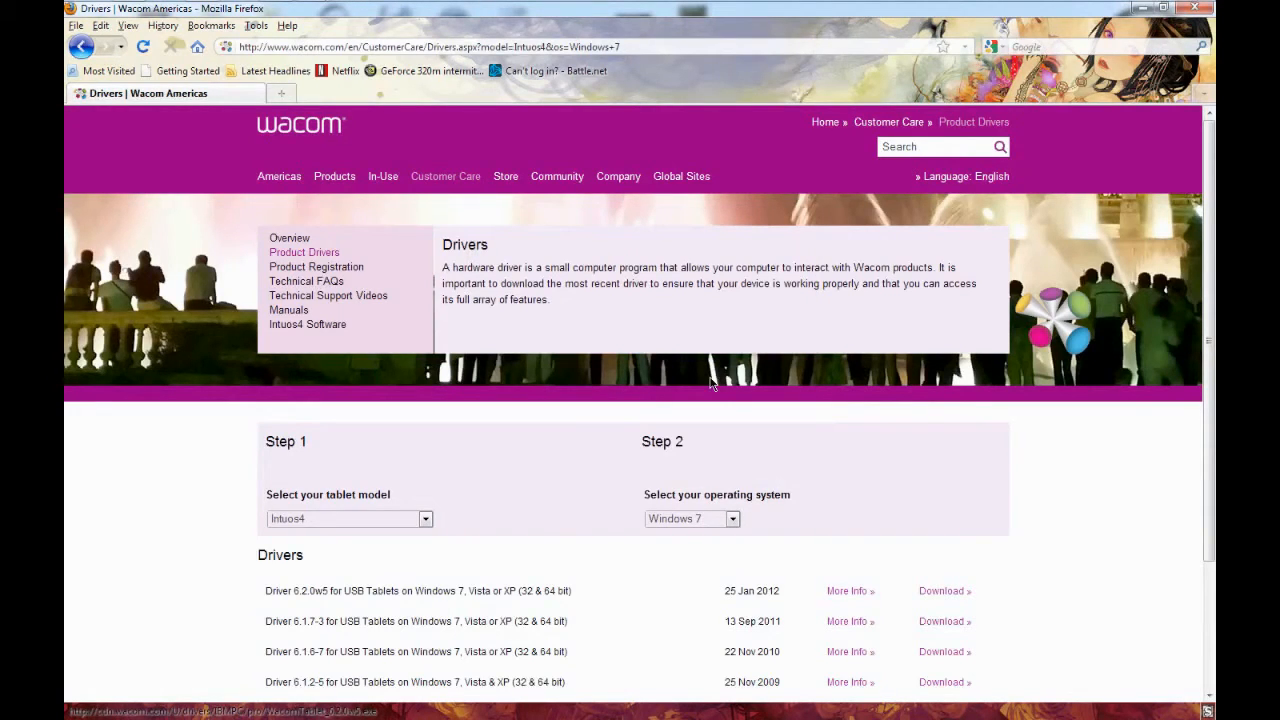
Relaunch Toon Boom Storyboard Pro 3D from the Toon Boom Animation program group and dismiss the startup tip.
mouse_move(205, 15)
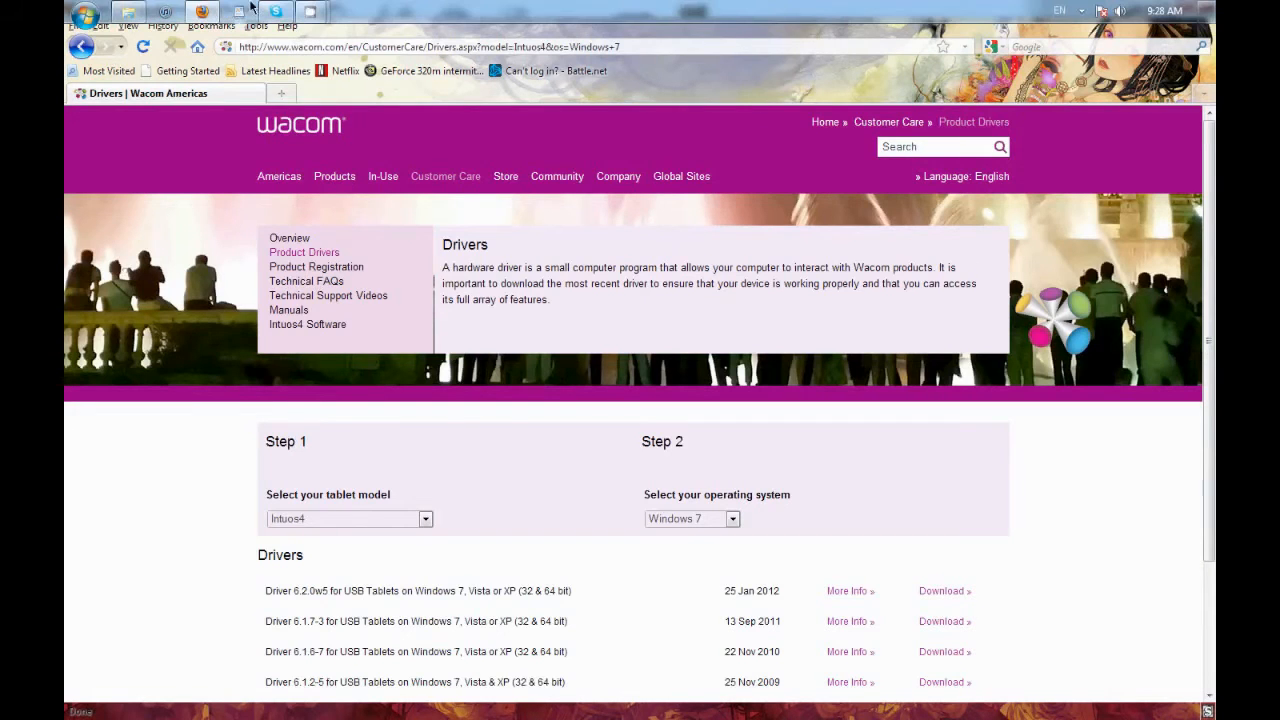
left_click(84, 12)
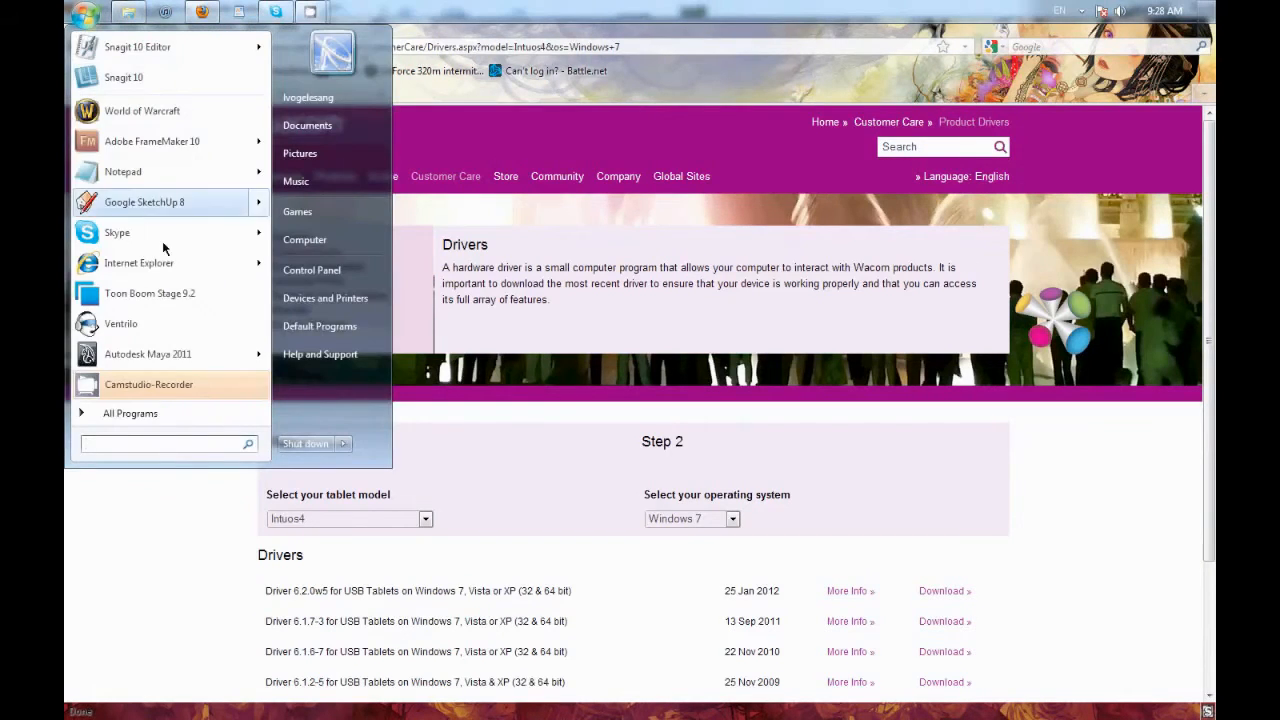
left_click(187, 412)
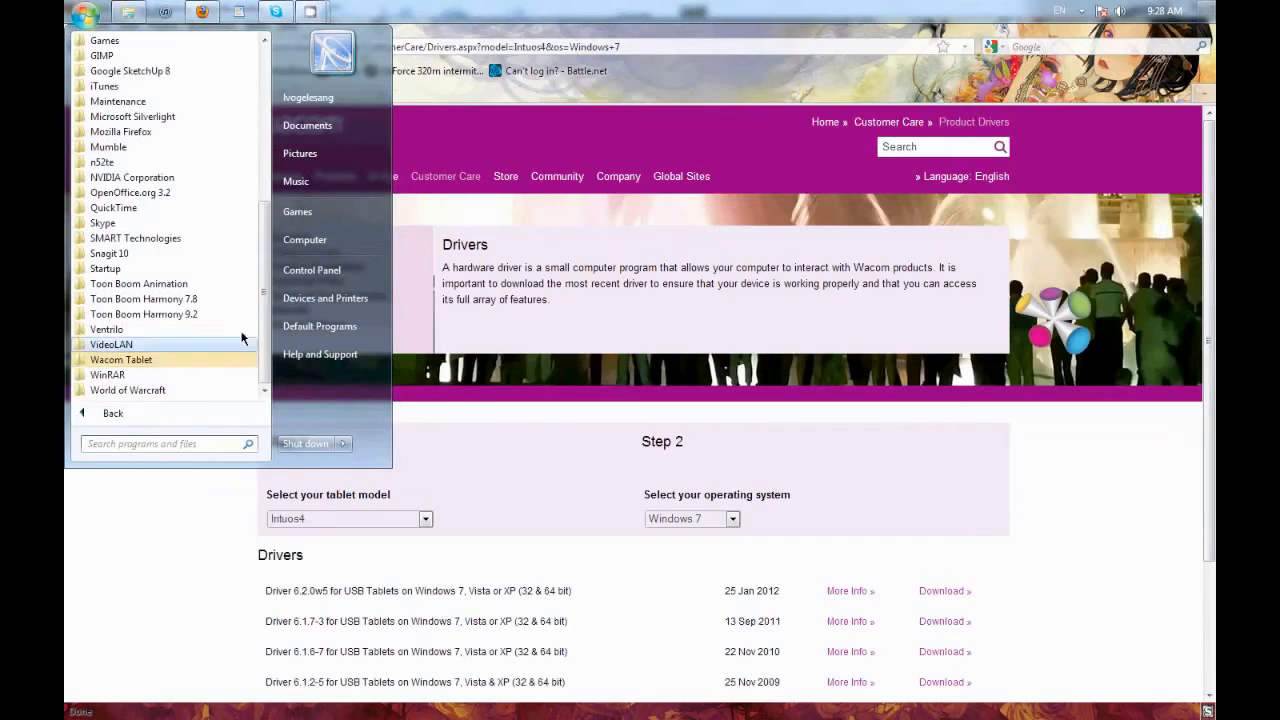
left_click(200, 284)
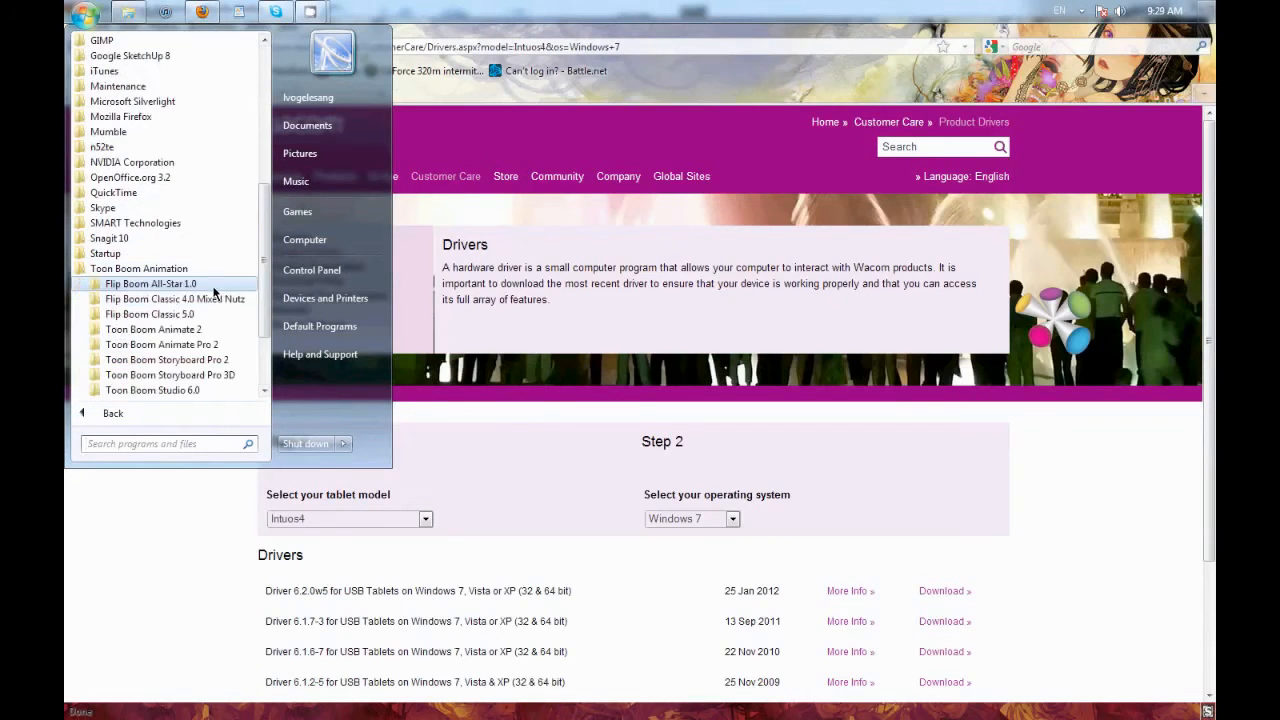
left_click(214, 374)
left_click(196, 362)
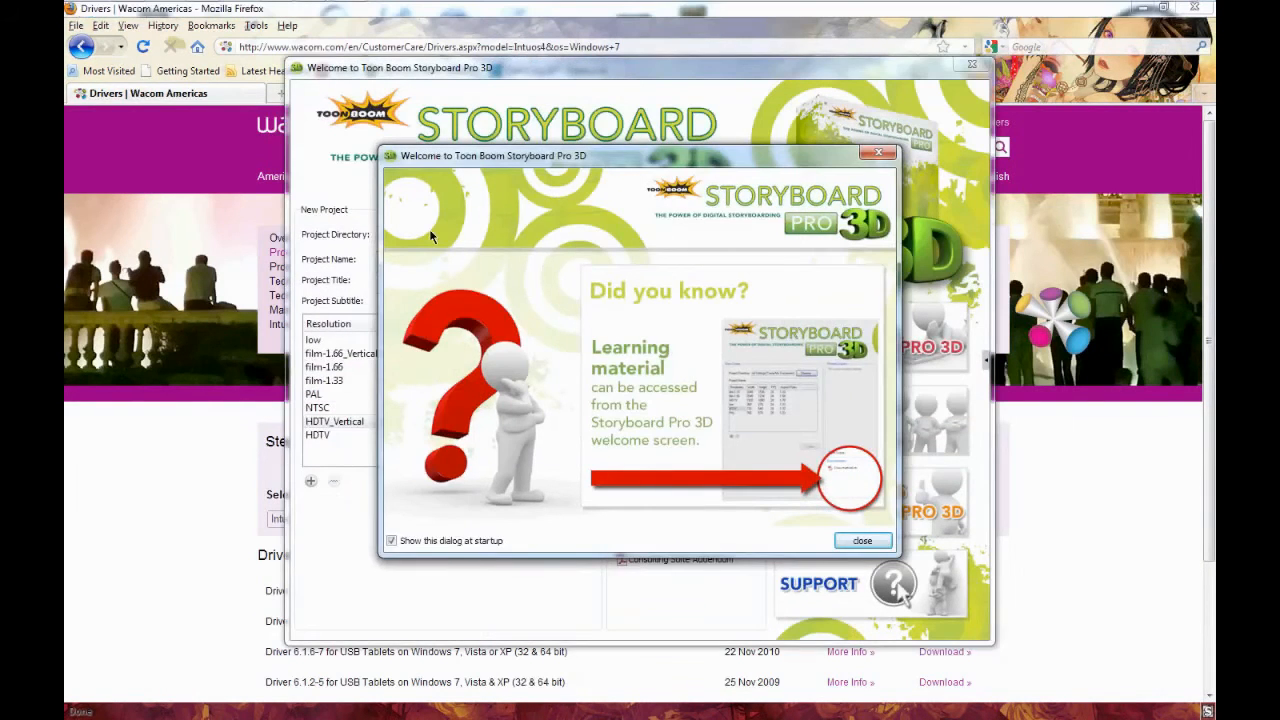
left_click(852, 540)
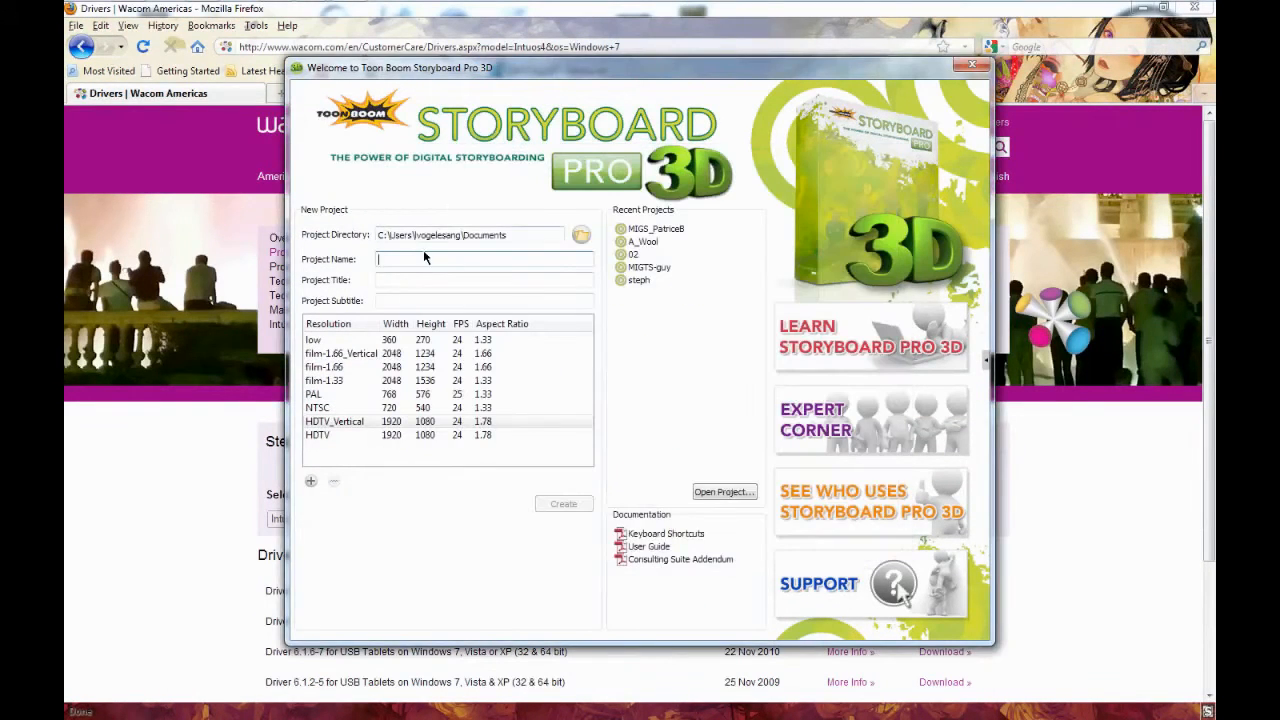
Create a project named "sdfsdfsdfsdfsdfsd" with the title "sdfsdfsdfsdfsfsdf", and paint a wavy test brush stroke in the first panel.
left_click(415, 258)
type("sdfsdfsdfsdfsdfsd")
left_click(437, 280)
type("sdfsdfsdfsdfsdfs")
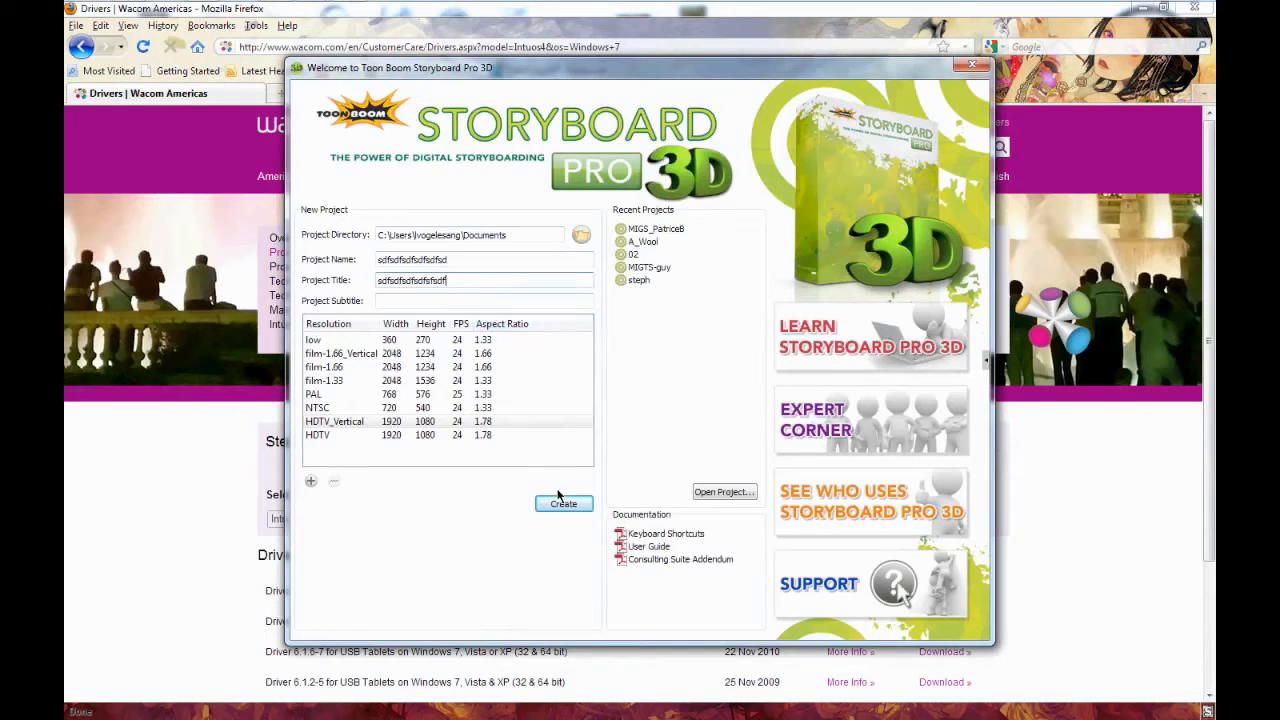
left_click(555, 502)
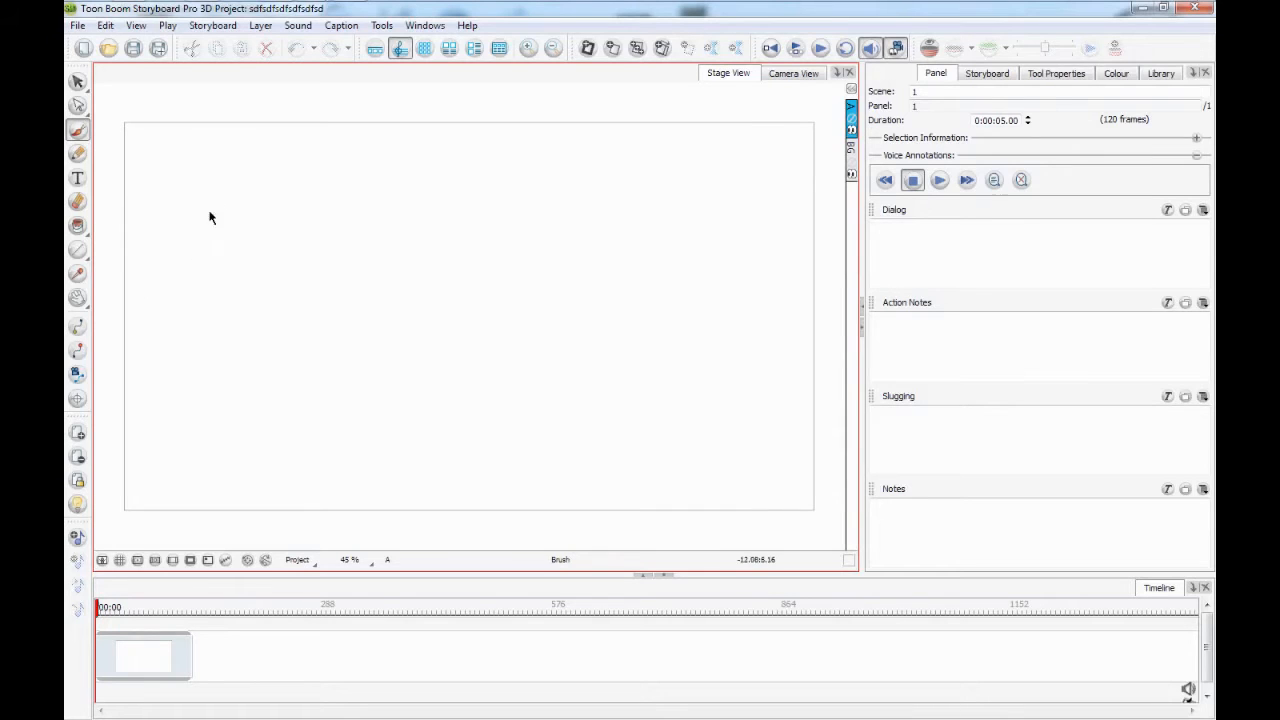
mouse_move(204, 190)
left_mouse_down()
mouse_move(237, 291)
mouse_move(485, 222)
left_mouse_up()
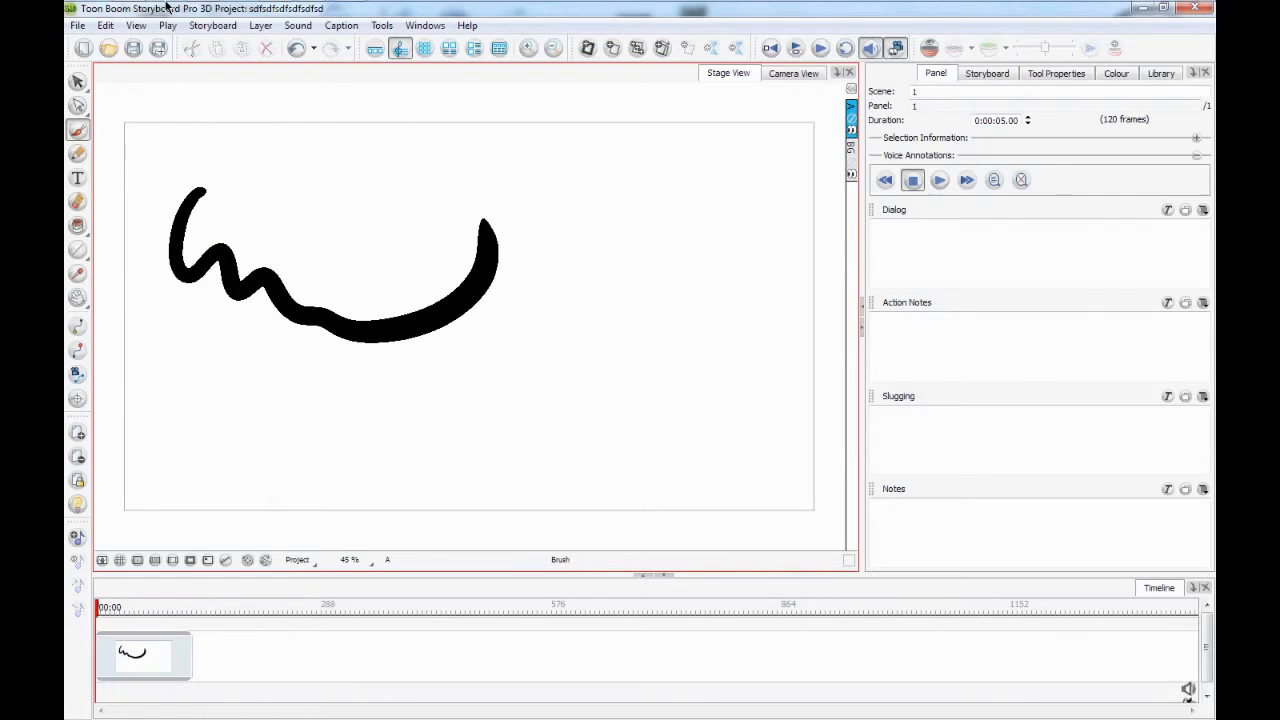
Open Wacom Tablet Properties from the Wacom Tablet program group and move its window higher on the screen.
mouse_move(130, 6)
left_click(76, 10)
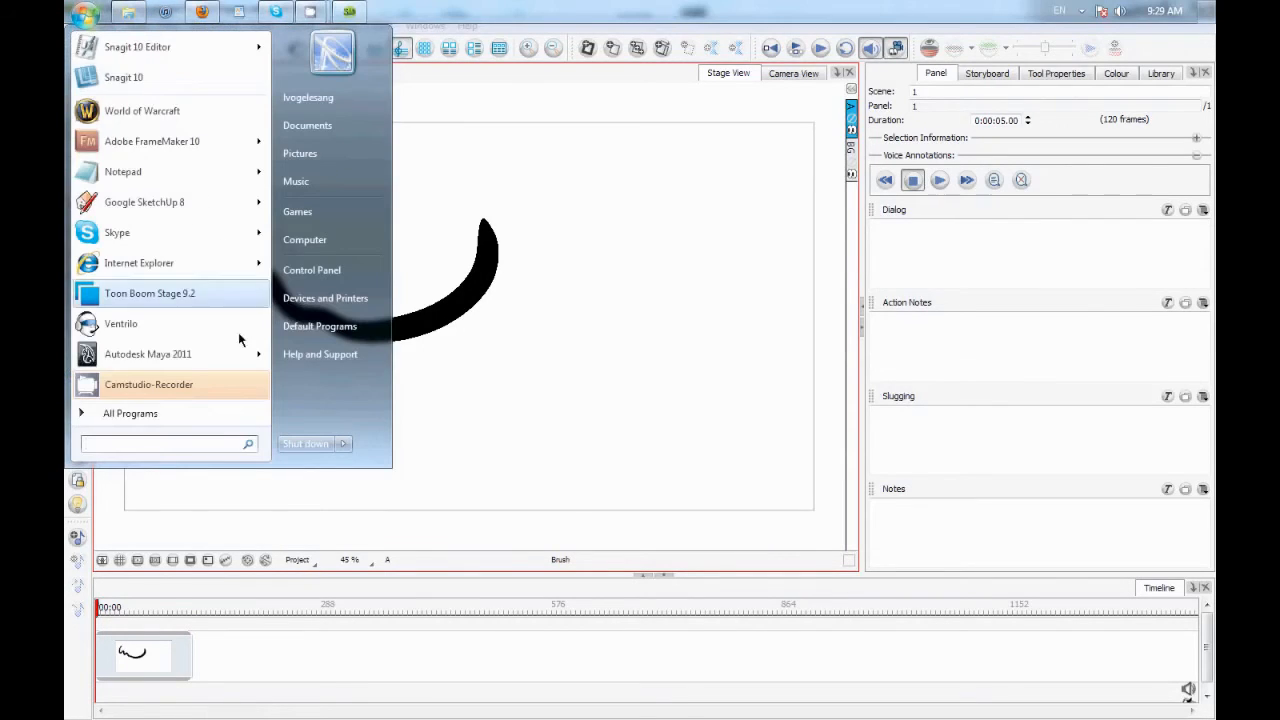
left_click(222, 418)
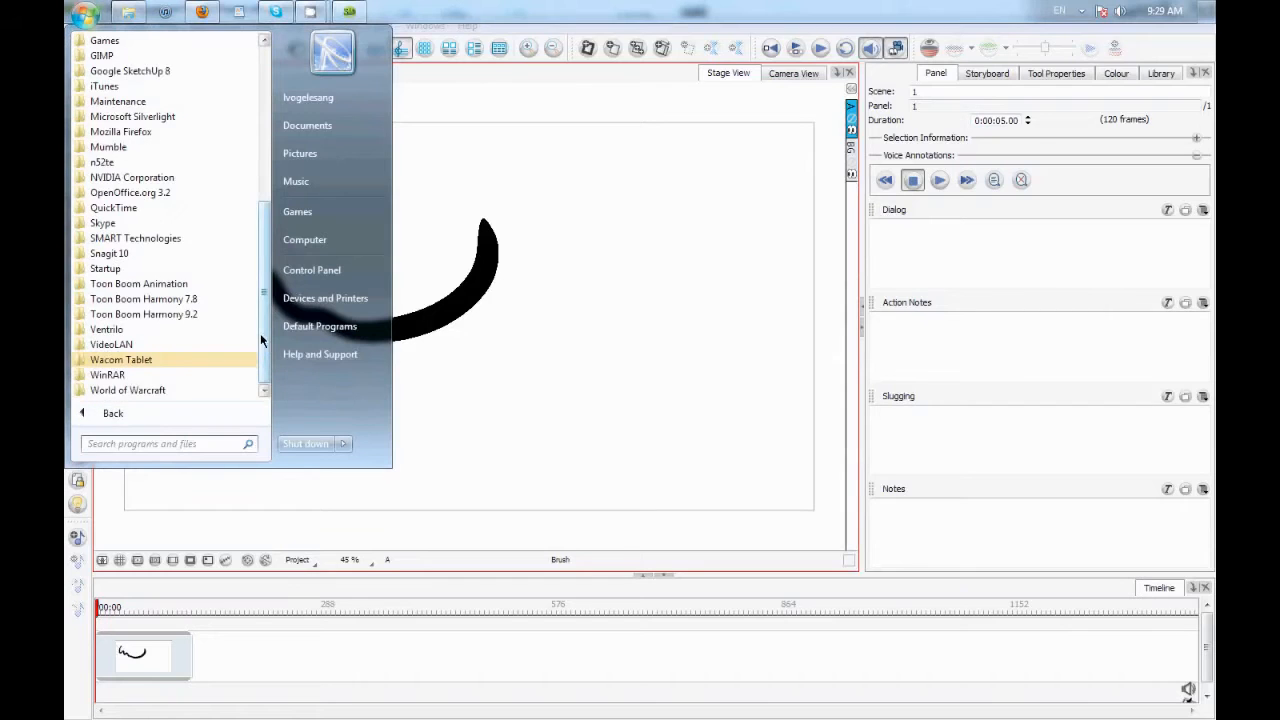
left_click(207, 359)
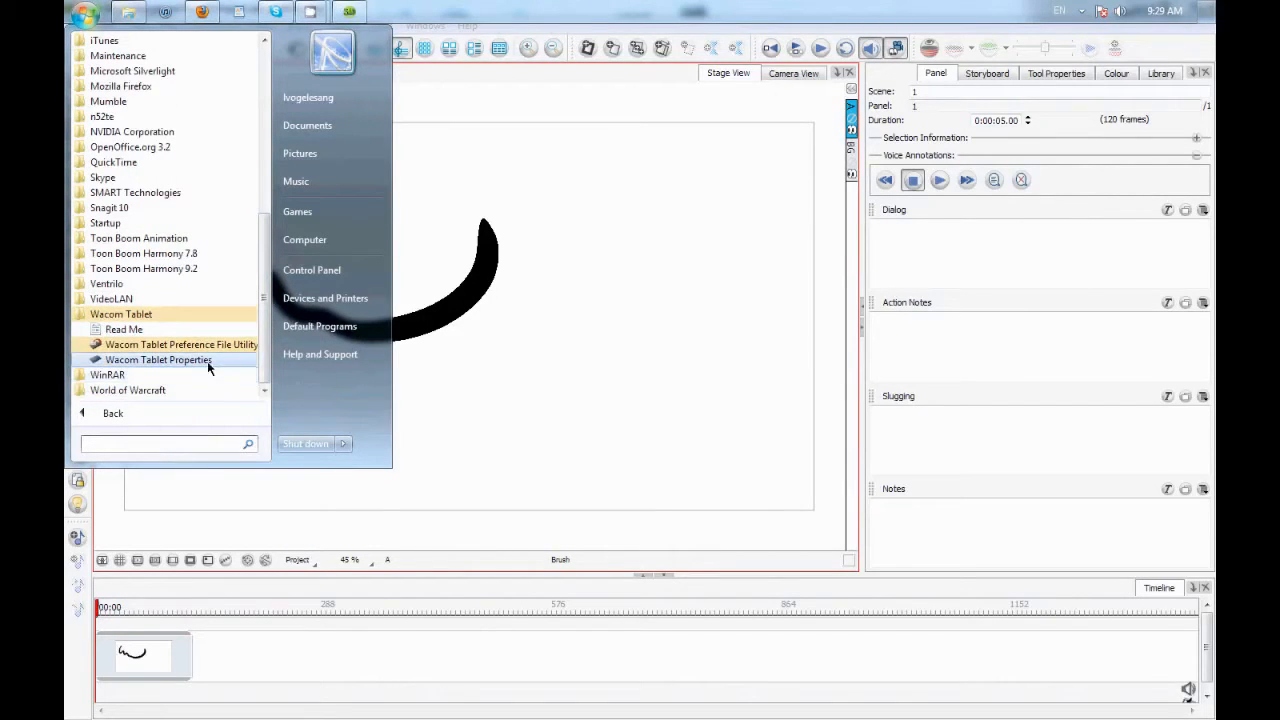
left_click(214, 359)
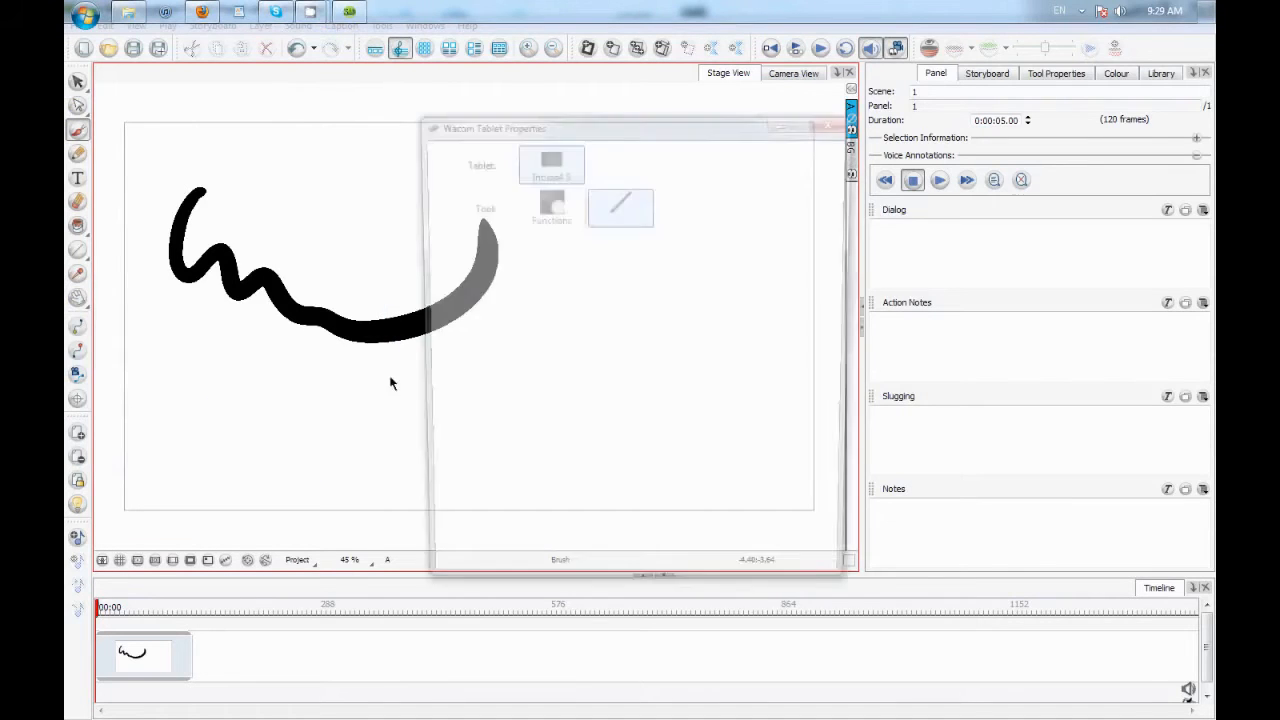
left_click_drag(667, 124, 656, 63)
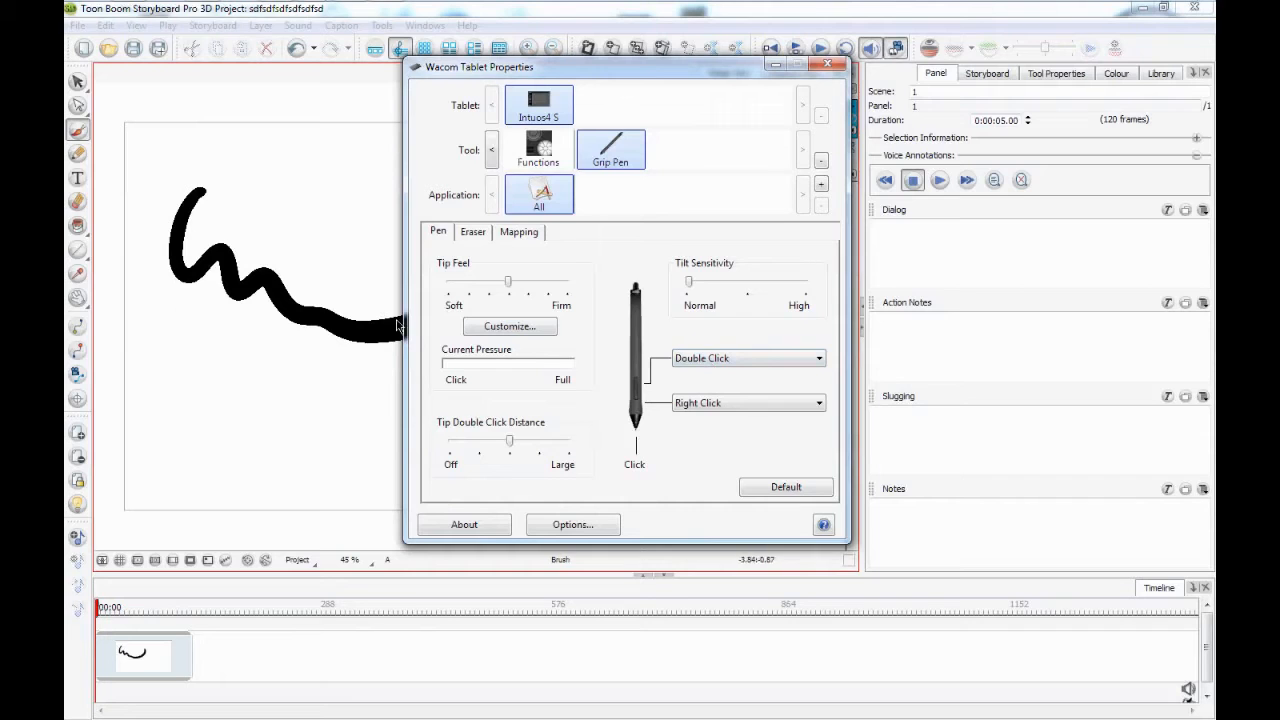
Assign Middle Click to the upper side switch of the Grip Pen.
left_click(743, 361)
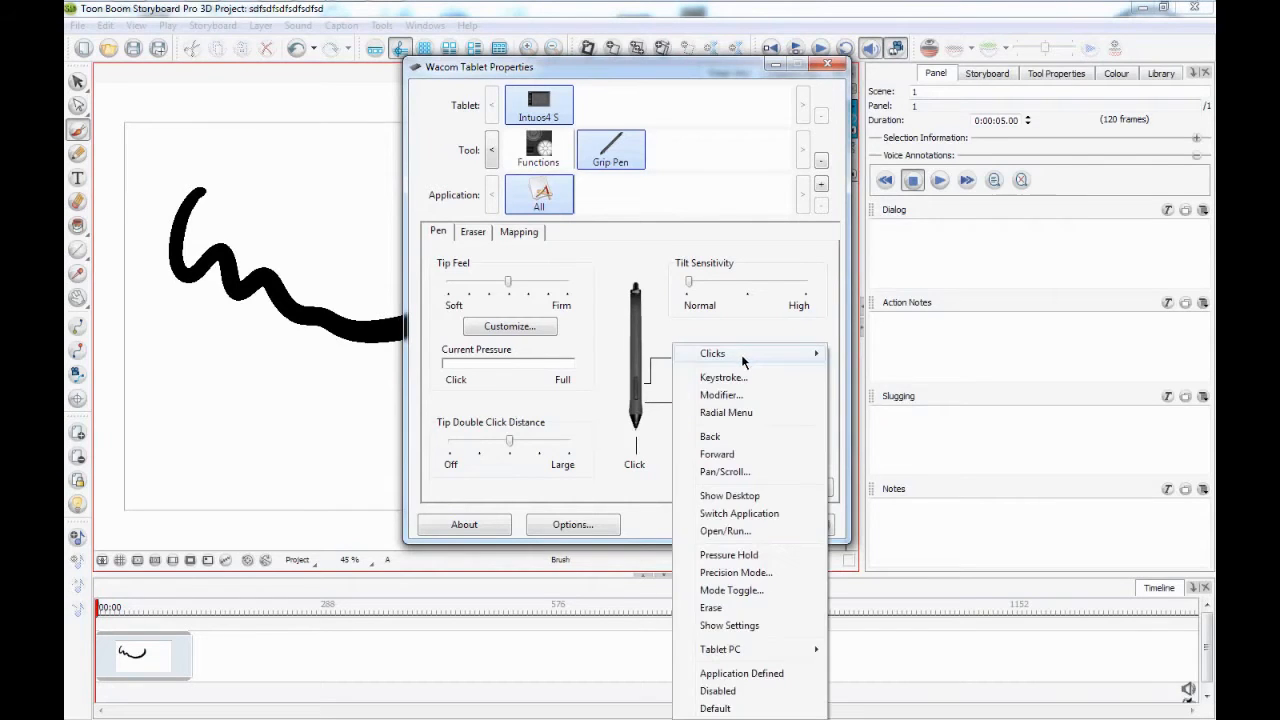
mouse_move(733, 355)
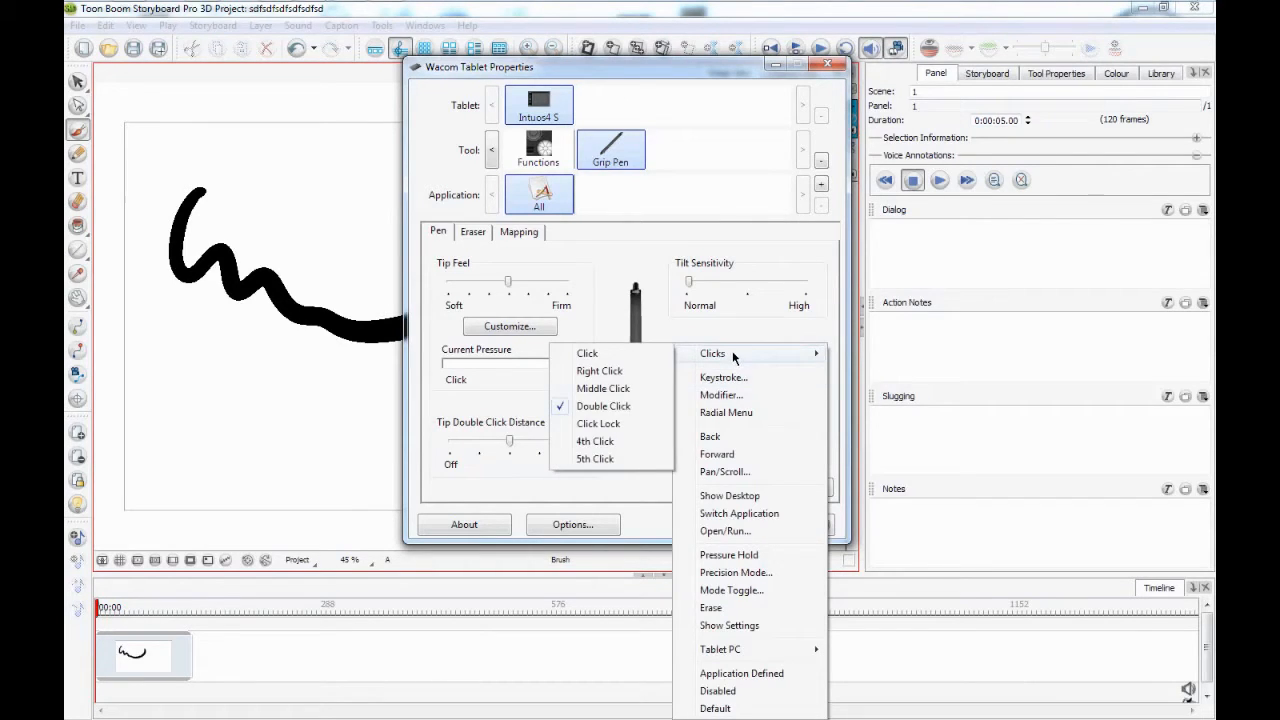
left_click(622, 389)
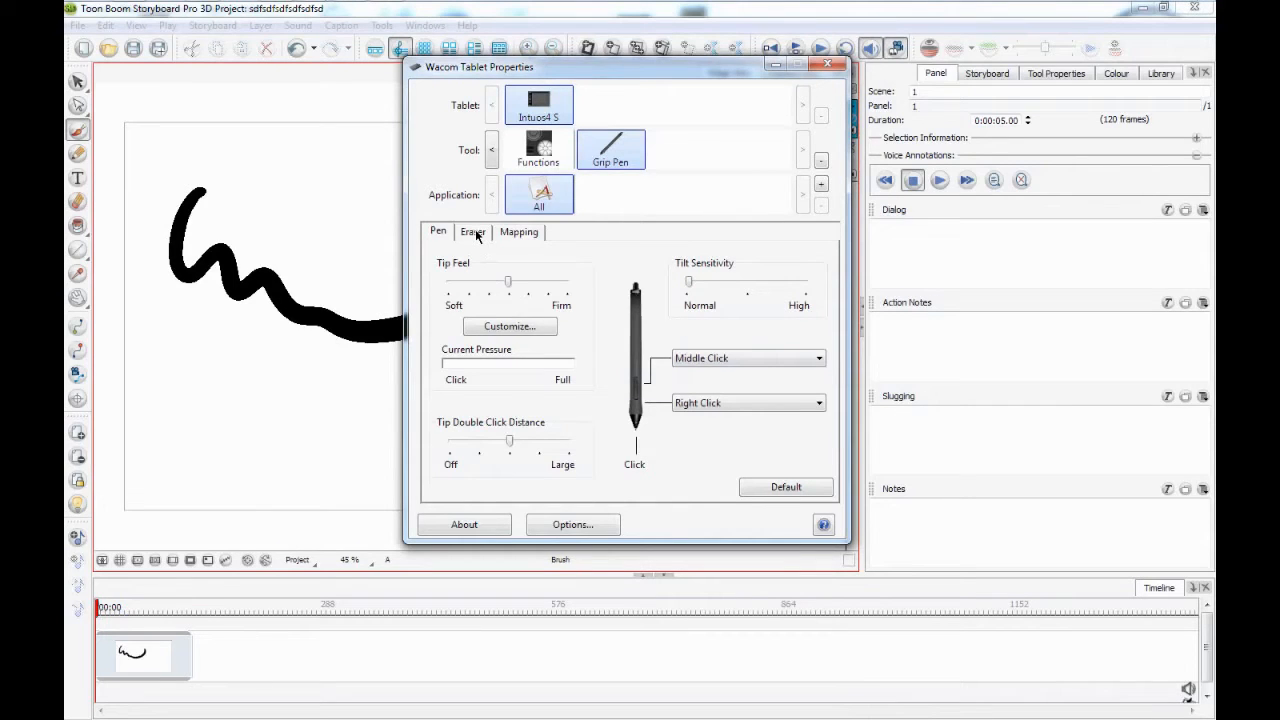
Review the tablet's ExpressKeys and Touch Ring function assignments, and return to the storyboard project.
left_click(535, 150)
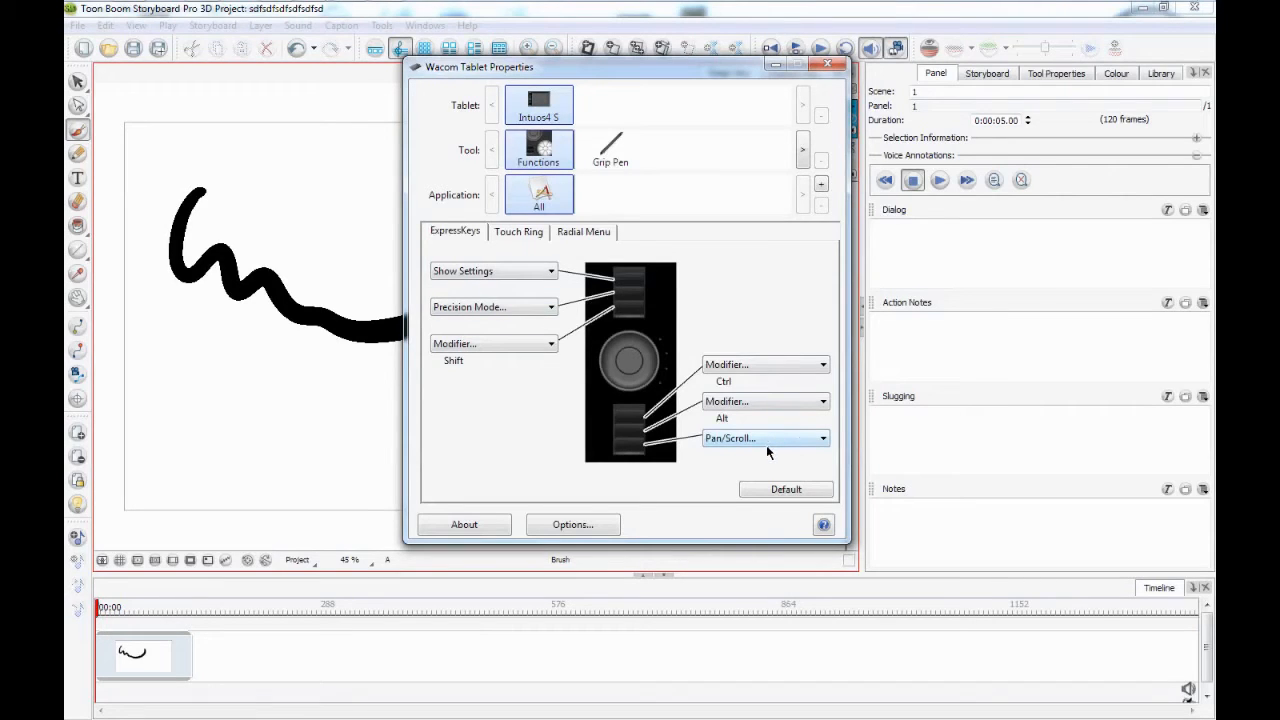
left_click(520, 231)
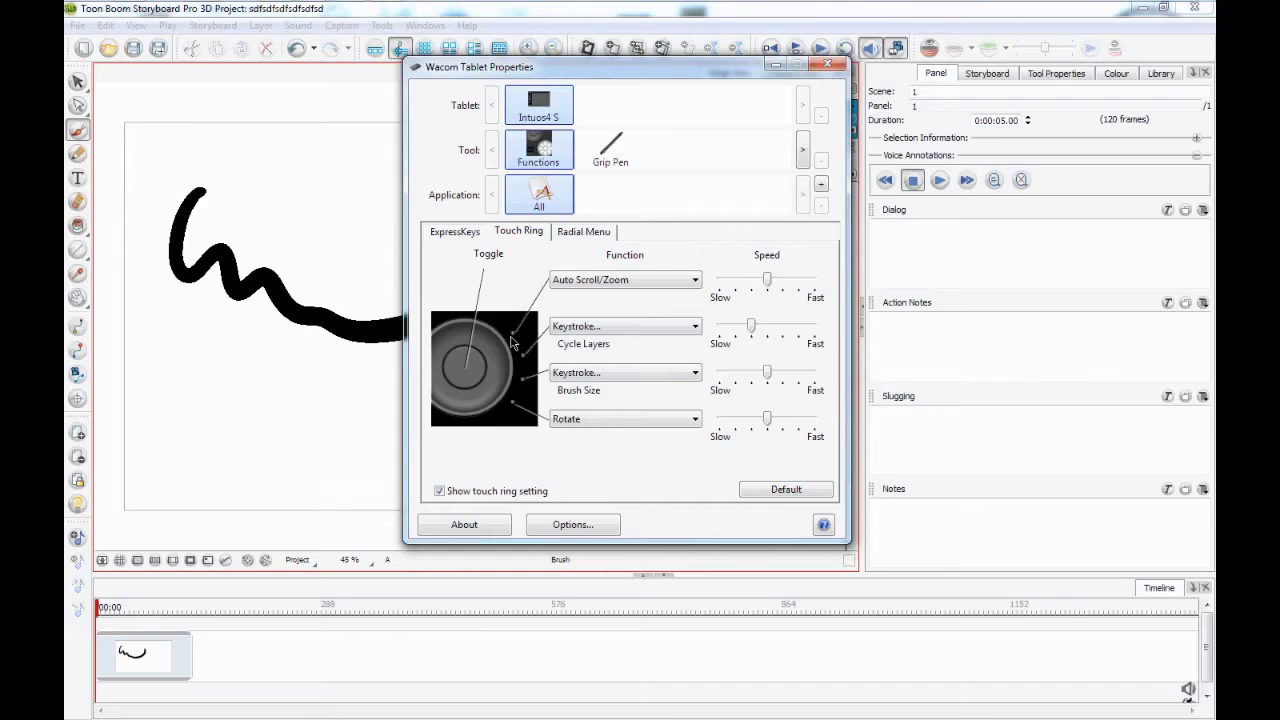
left_click(400, 14)
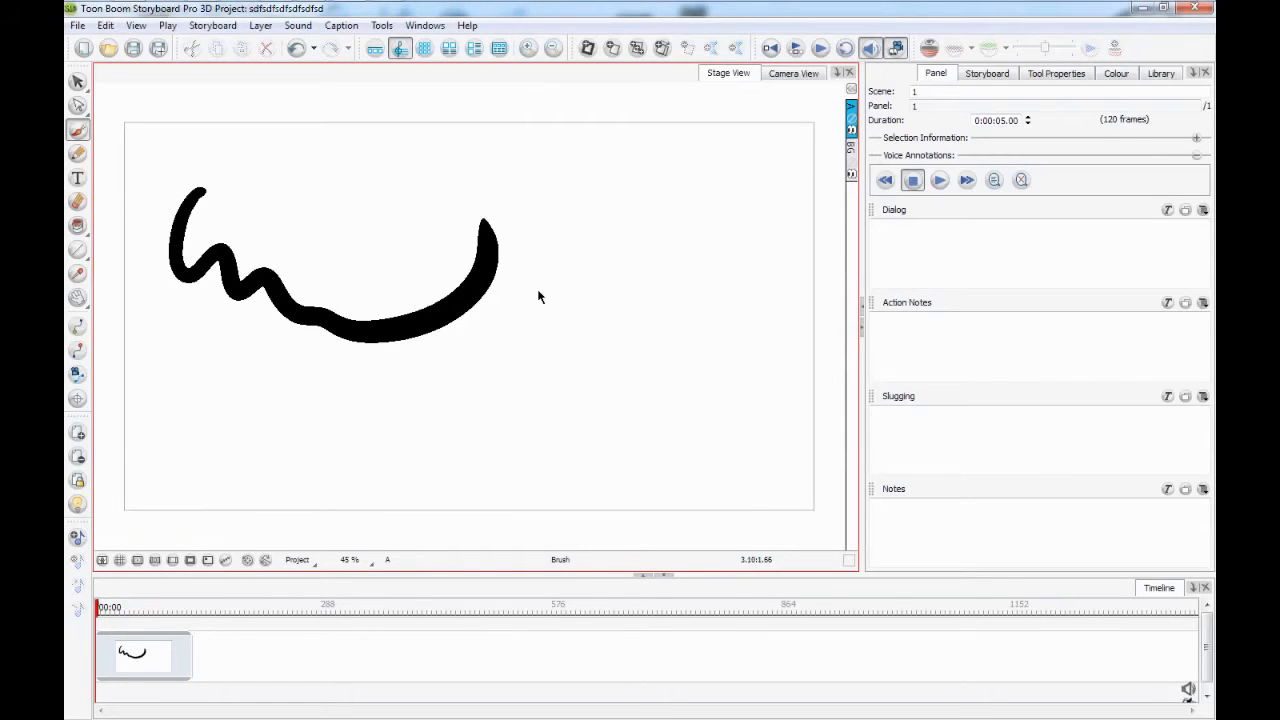
Rotate the Stage View clockwise around the drawing with the pen.
key("ctrl+alt")
mouse_move(571, 374)
left_mouse_down()
mouse_move(591, 289)
mouse_move(550, 388)
left_mouse_up()
mouse_move(575, 244)
left_mouse_down()
mouse_move(523, 397)
mouse_move(564, 330)
mouse_move(526, 397)
mouse_move(580, 330)
left_mouse_up()
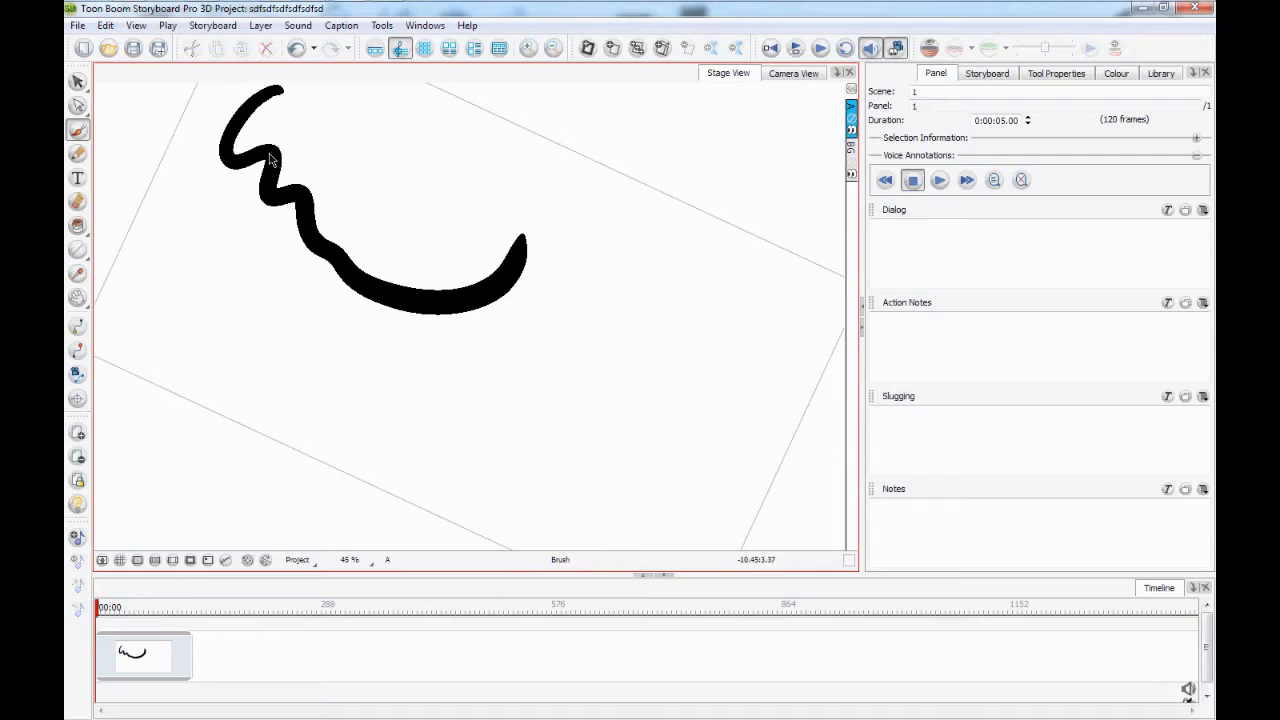
Examine the keyboard shortcuts for Rotate View CCW and Rotate View CW in the view commands and shortcut preferences.
left_click(137, 27)
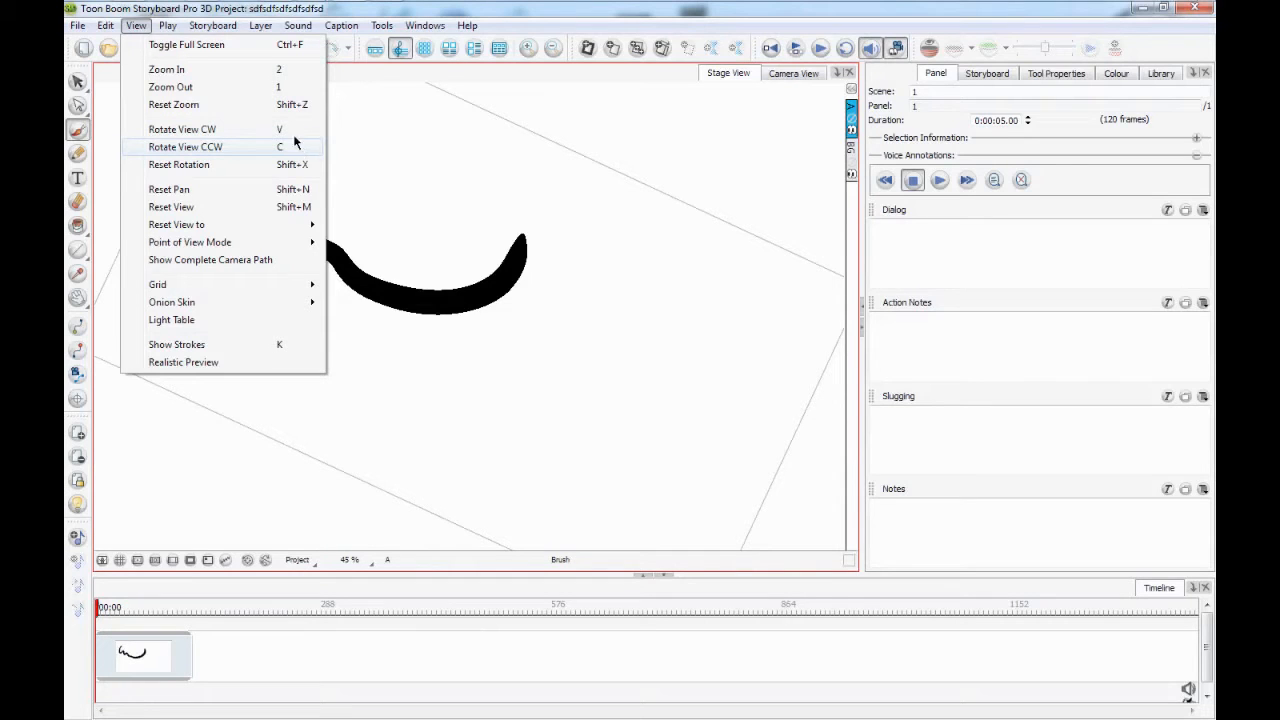
mouse_move(105, 25)
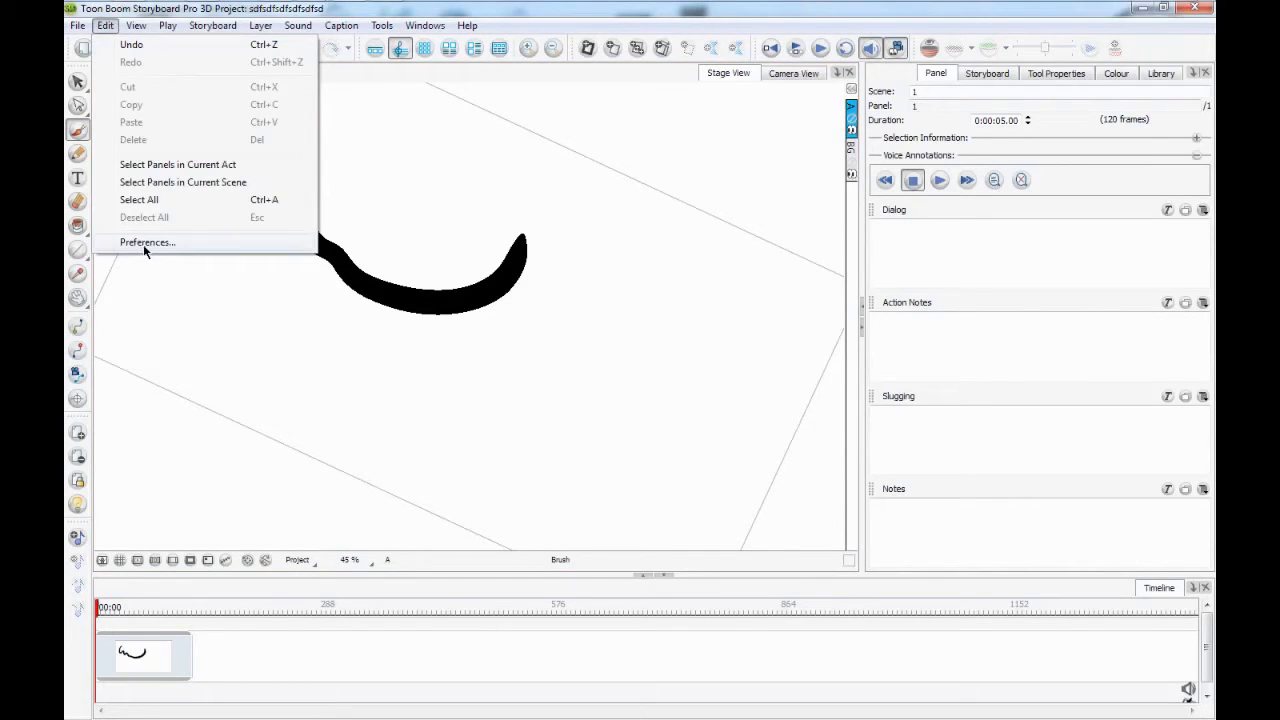
left_click(192, 244)
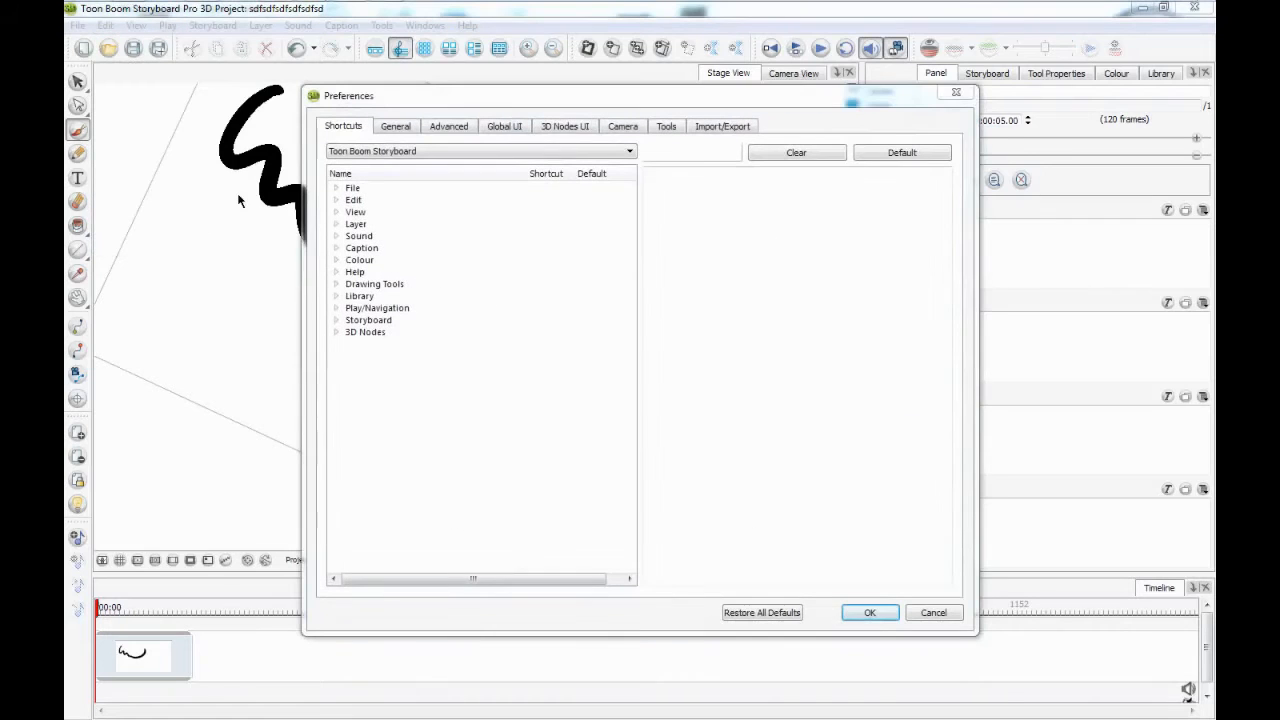
left_click(338, 212)
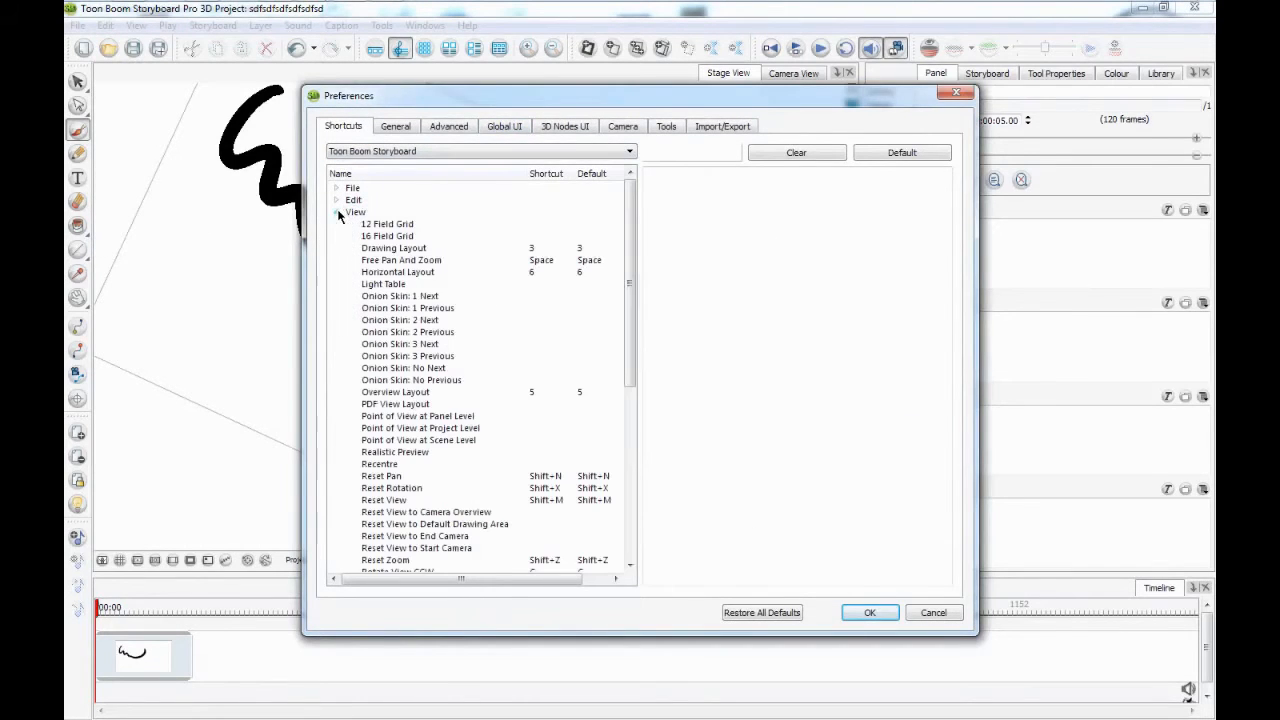
left_click_drag(631, 280, 628, 390)
left_click(452, 368)
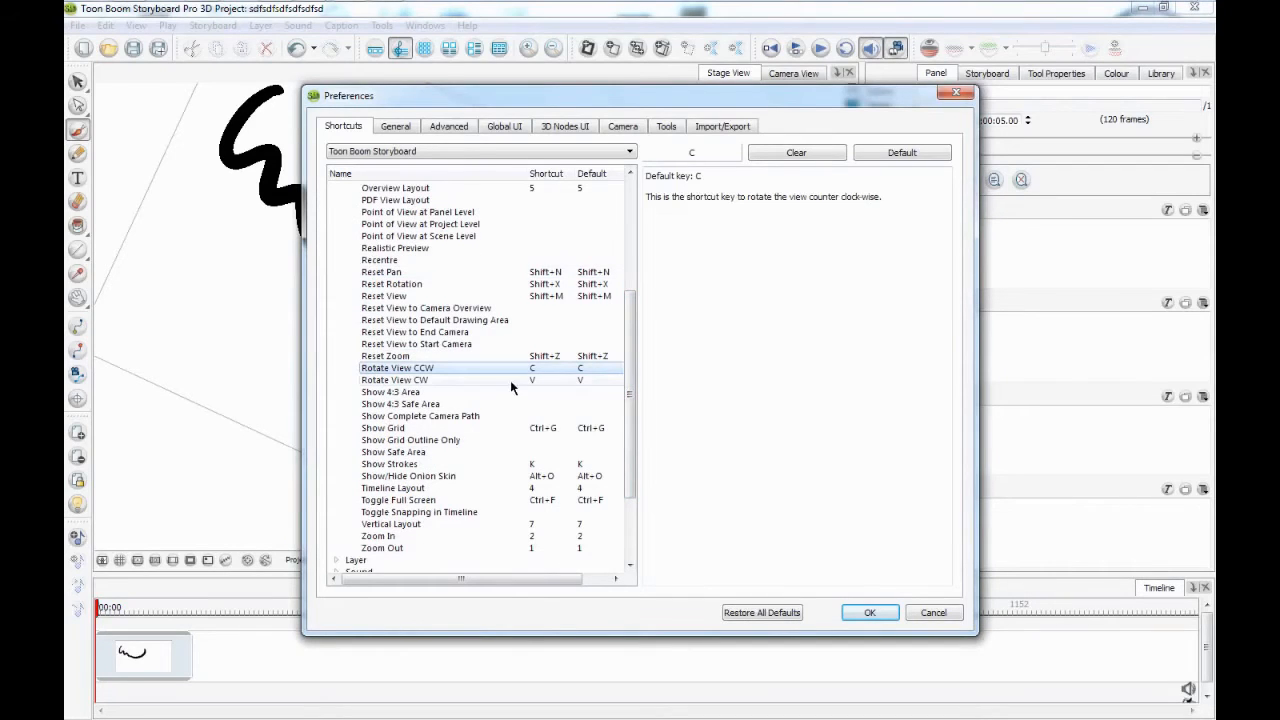
left_click(455, 380)
left_click(460, 369)
left_click(700, 157)
left_click(884, 612)
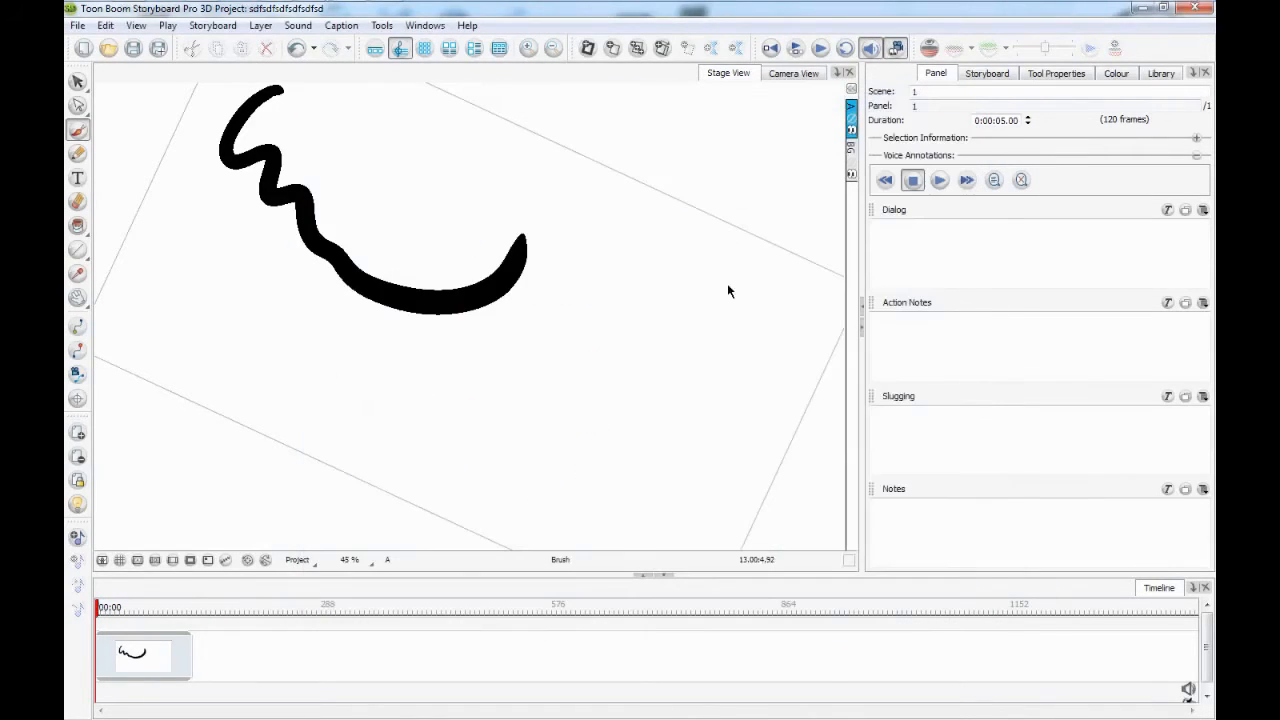
Assign keystrokes c and v to the Touch Ring's first function, naming it "rotate workspace".
left_click(386, 11)
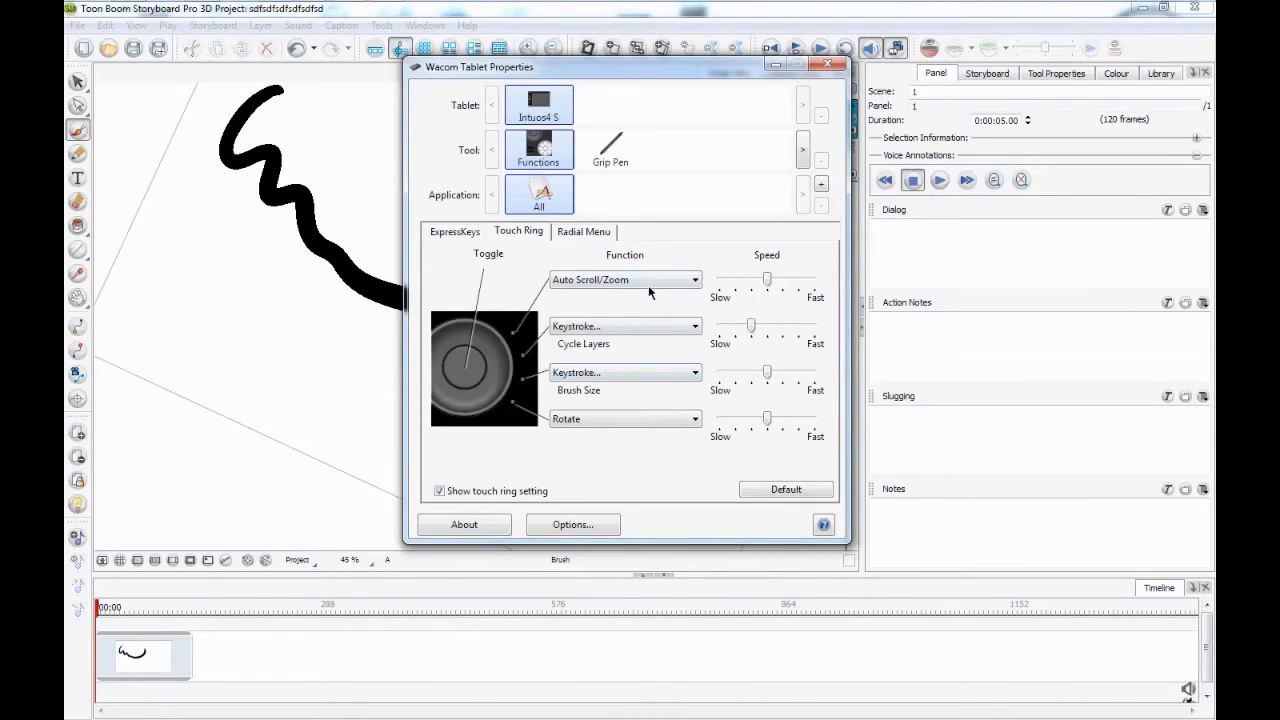
left_click(592, 282)
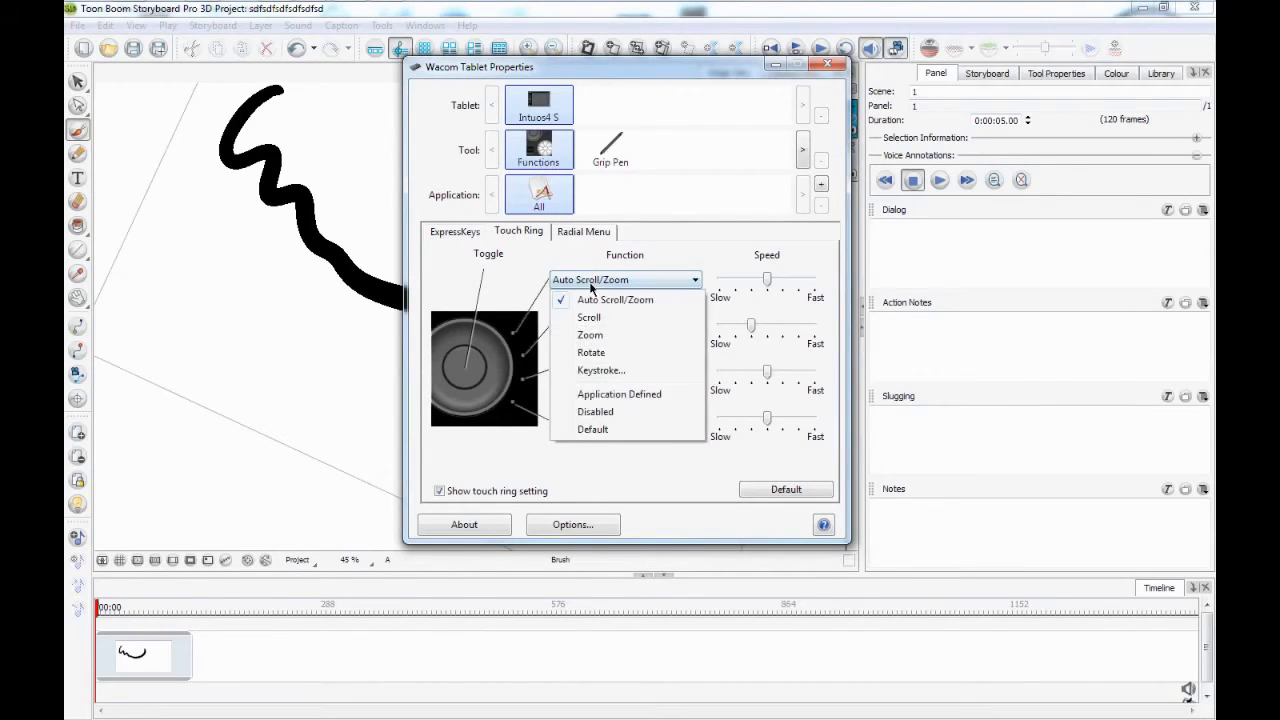
left_click(614, 371)
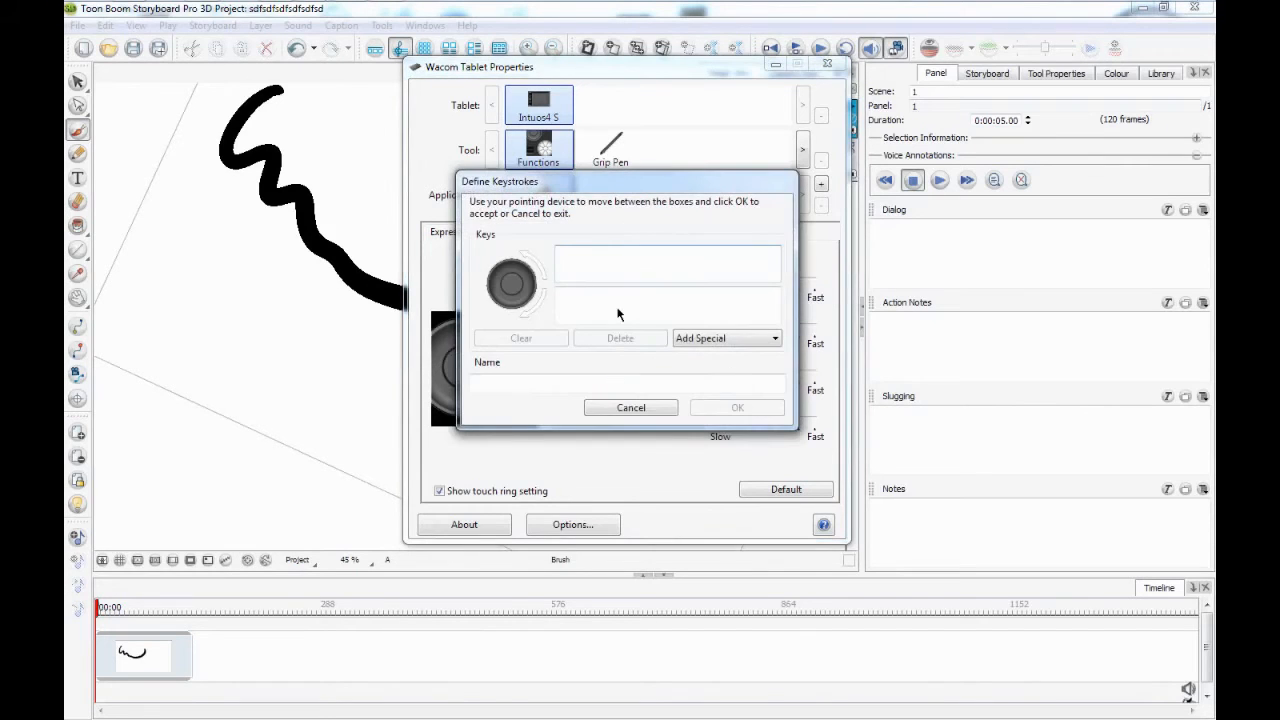
type("c")
left_click(632, 318)
type("v")
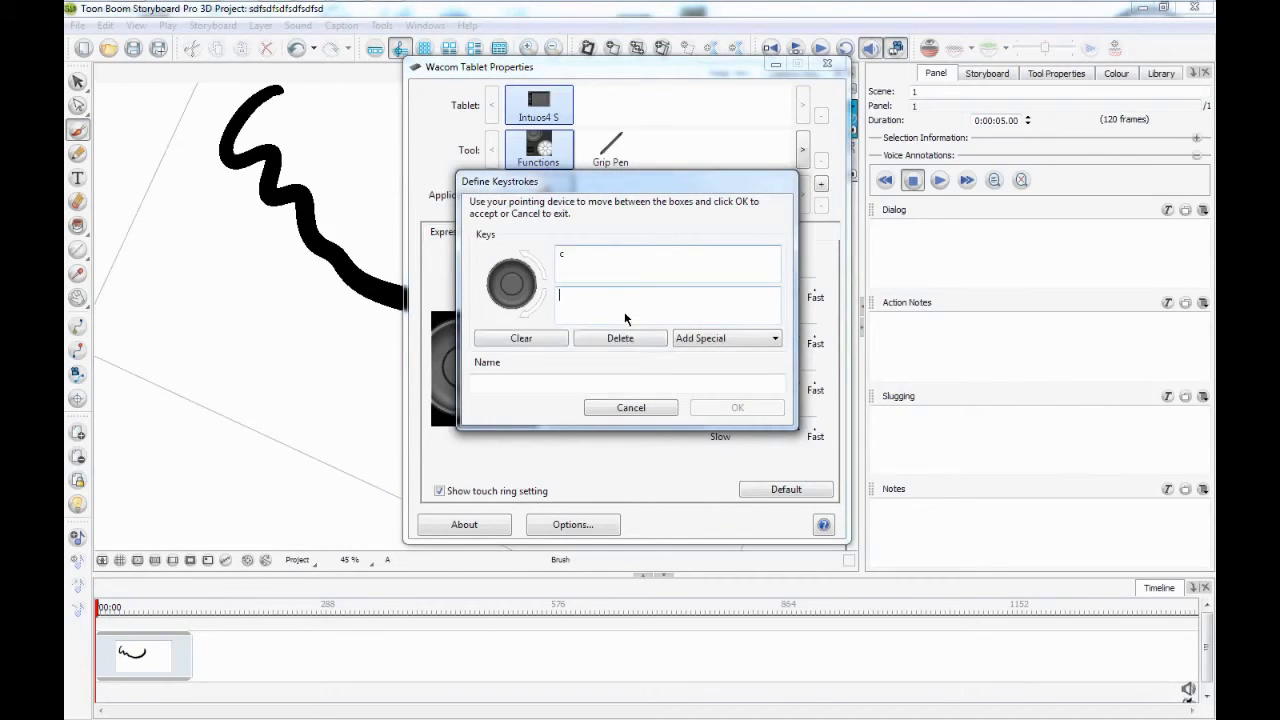
left_click(652, 384)
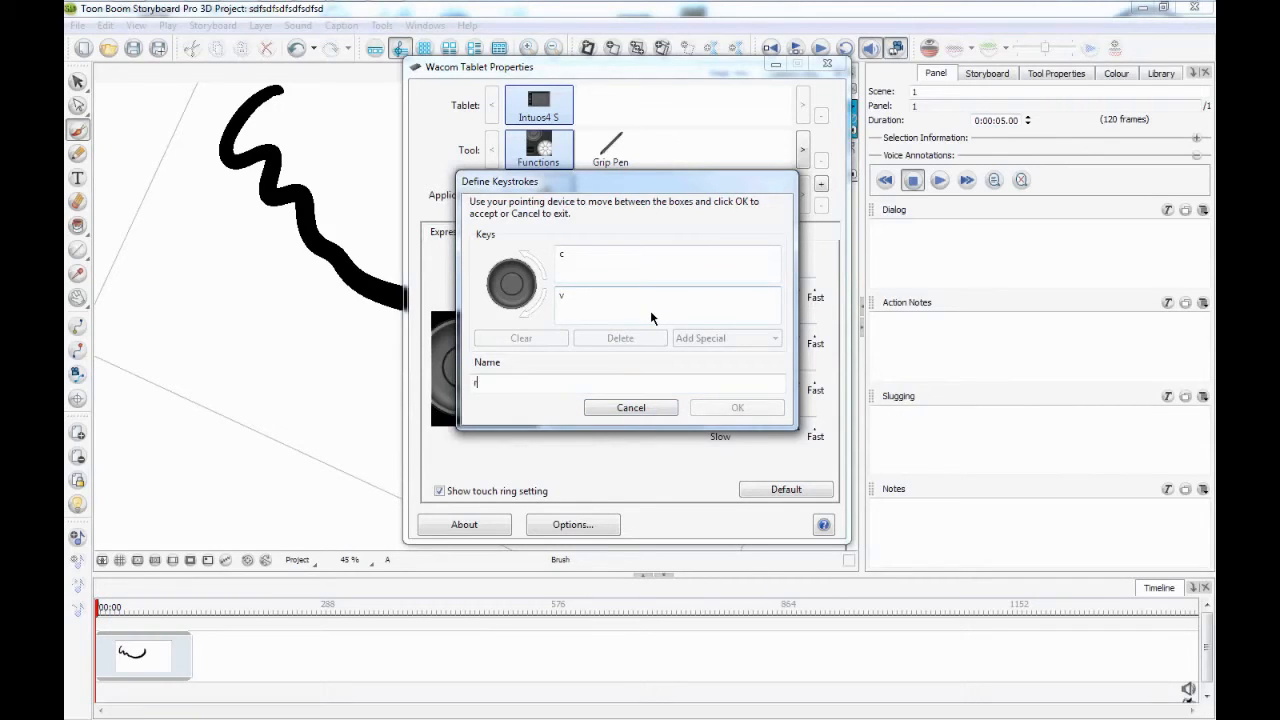
type("rotate workspace")
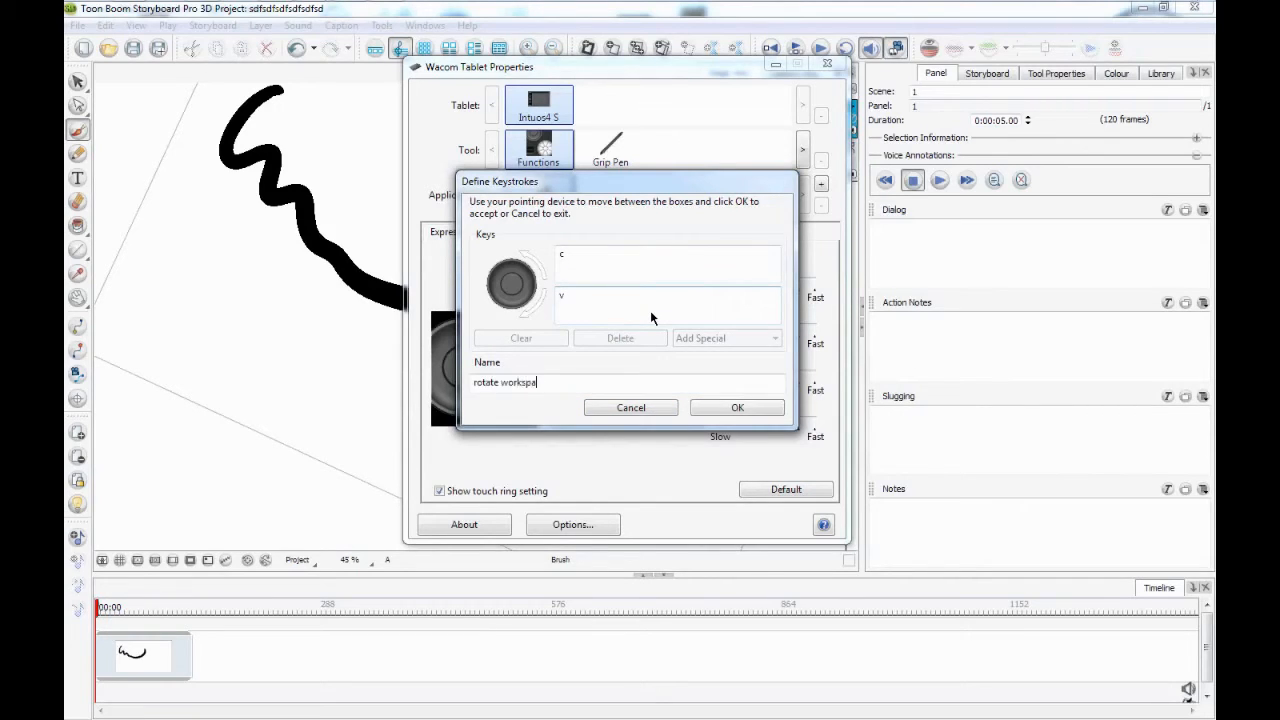
key("Return")
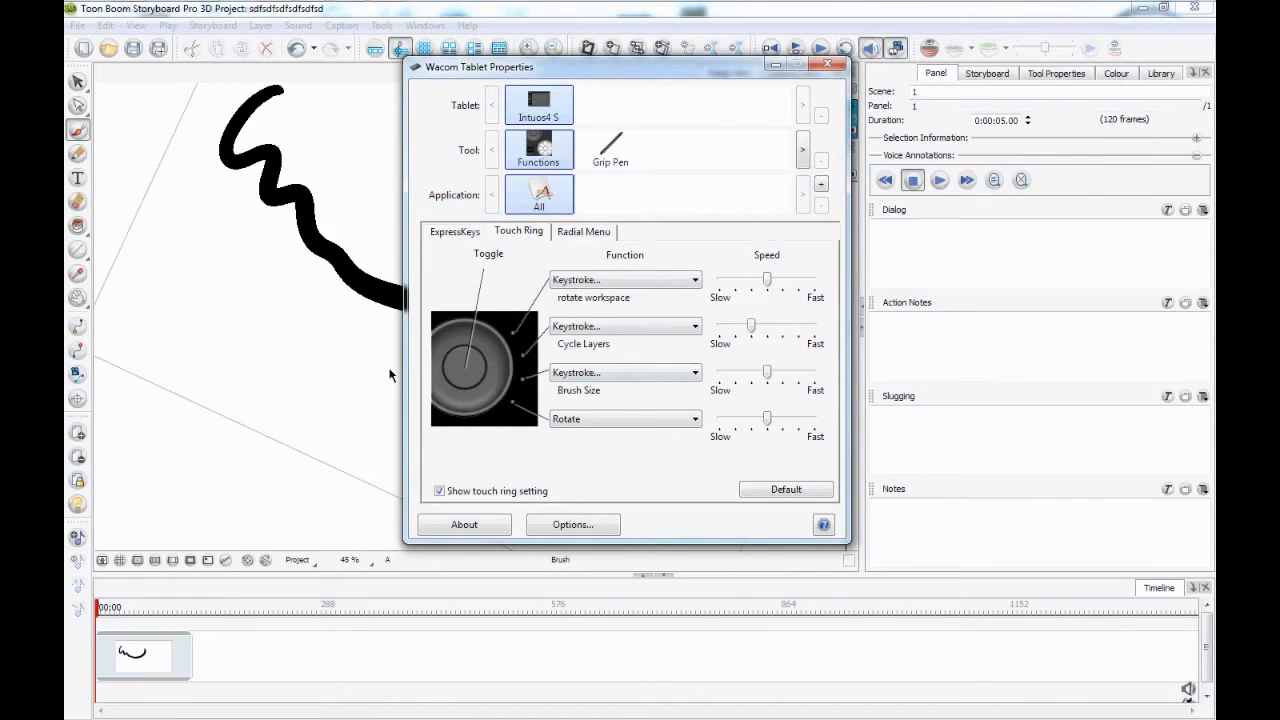
Return to the storyboard project, test rotating the Stage View with the Touch Ring through several turns, and reset the view.
left_click(330, 371)
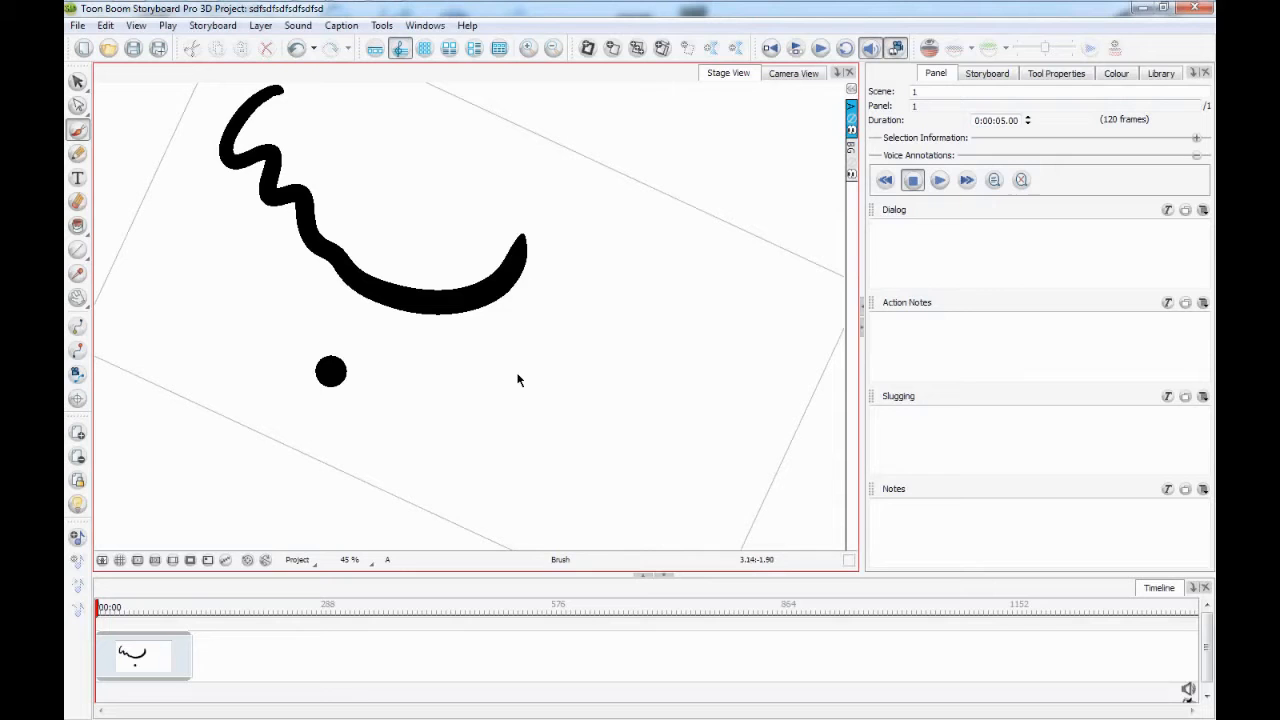
key("ctrl+alt+bracketright")
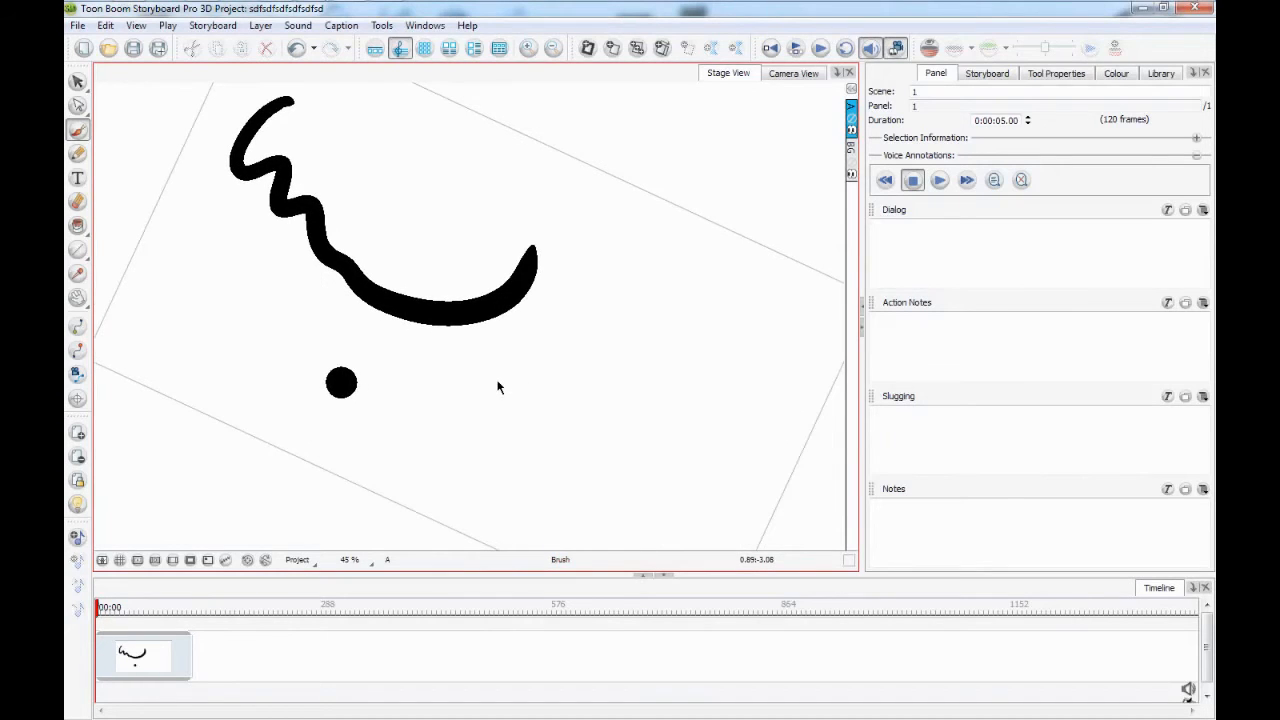
key("ctrl+alt+bracketleft")
key("ctrl+alt+bracketleft")
key("ctrl+alt+bracketleft")
key("ctrl+alt+bracketleft")
key("ctrl+alt+bracketleft")
key("ctrl+alt+bracketleft")
key("ctrl+alt+bracketleft")
key("ctrl+alt+bracketleft")
key("ctrl+alt+bracketleft")
key("ctrl+alt+bracketleft")
key("ctrl+alt+bracketleft")
key("ctrl+alt+bracketleft")
key("ctrl+alt+bracketleft")
key("ctrl+alt+bracketleft")
key("ctrl+alt+bracketleft")
key("ctrl+alt+bracketleft")
key("ctrl+alt+bracketleft")
key("ctrl+alt+bracketleft")
key("ctrl+alt+bracketleft")
key("ctrl+alt+bracketleft")
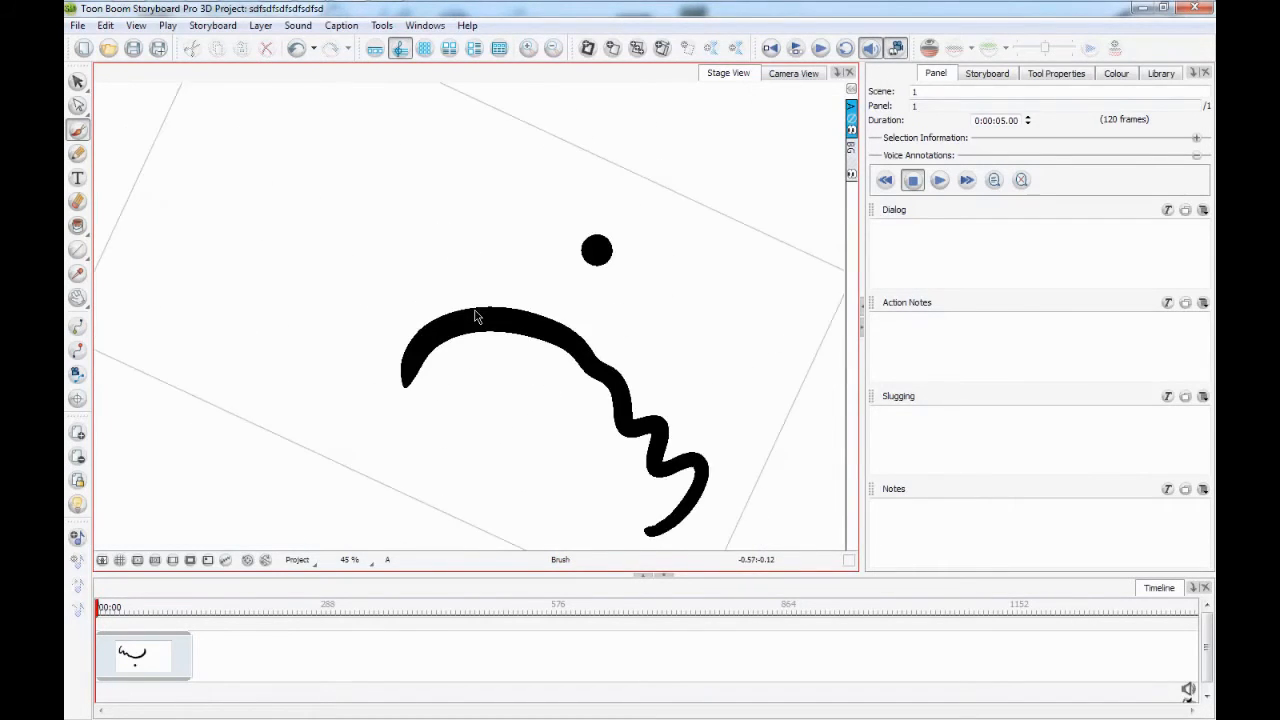
key("ctrl+alt+bracketleft")
key("ctrl+alt+bracketleft")
key("ctrl+alt+bracketleft")
key("ctrl+alt+bracketleft")
key("ctrl+alt+bracketleft")
key("ctrl+alt+bracketleft")
key("ctrl+alt+bracketleft")
key("ctrl+alt+bracketleft")
key("ctrl+alt+bracketleft")
key("ctrl+alt+bracketleft")
key("ctrl+alt+bracketleft")
key("ctrl+alt+bracketleft")
key("ctrl+alt+bracketleft")
key("ctrl+alt+bracketleft")
key("ctrl+alt+bracketleft")
key("ctrl+alt+bracketleft")
key("ctrl+alt+bracketleft")
key("ctrl+alt+bracketleft")
key("ctrl+alt+bracketleft")
key("ctrl+alt+bracketleft")
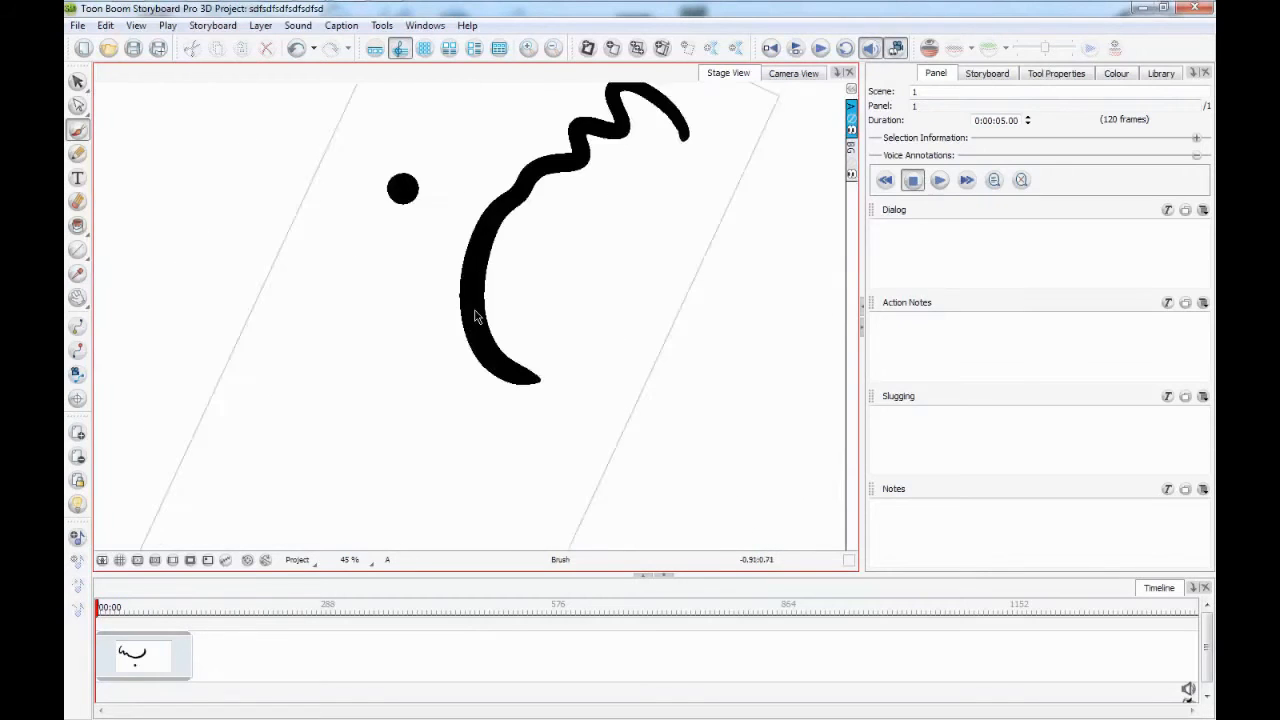
key("ctrl+alt+bracketleft")
key("ctrl+alt+bracketleft")
key("ctrl+alt+bracketleft")
key("ctrl+alt+bracketleft")
key("ctrl+alt+bracketleft")
key("ctrl+alt+bracketleft")
key("ctrl+alt+bracketleft")
key("ctrl+alt+bracketleft")
key("ctrl+alt+bracketleft")
key("ctrl+alt+bracketleft")
key("ctrl+alt+bracketleft")
key("ctrl+alt+bracketleft")
key("ctrl+alt+bracketleft")
key("ctrl+alt+bracketleft")
key("ctrl+alt+bracketleft")
key("ctrl+alt+bracketleft")
key("ctrl+alt+bracketleft")
key("ctrl+alt+bracketleft")
key("ctrl+alt+bracketleft")
key("ctrl+alt+bracketleft")
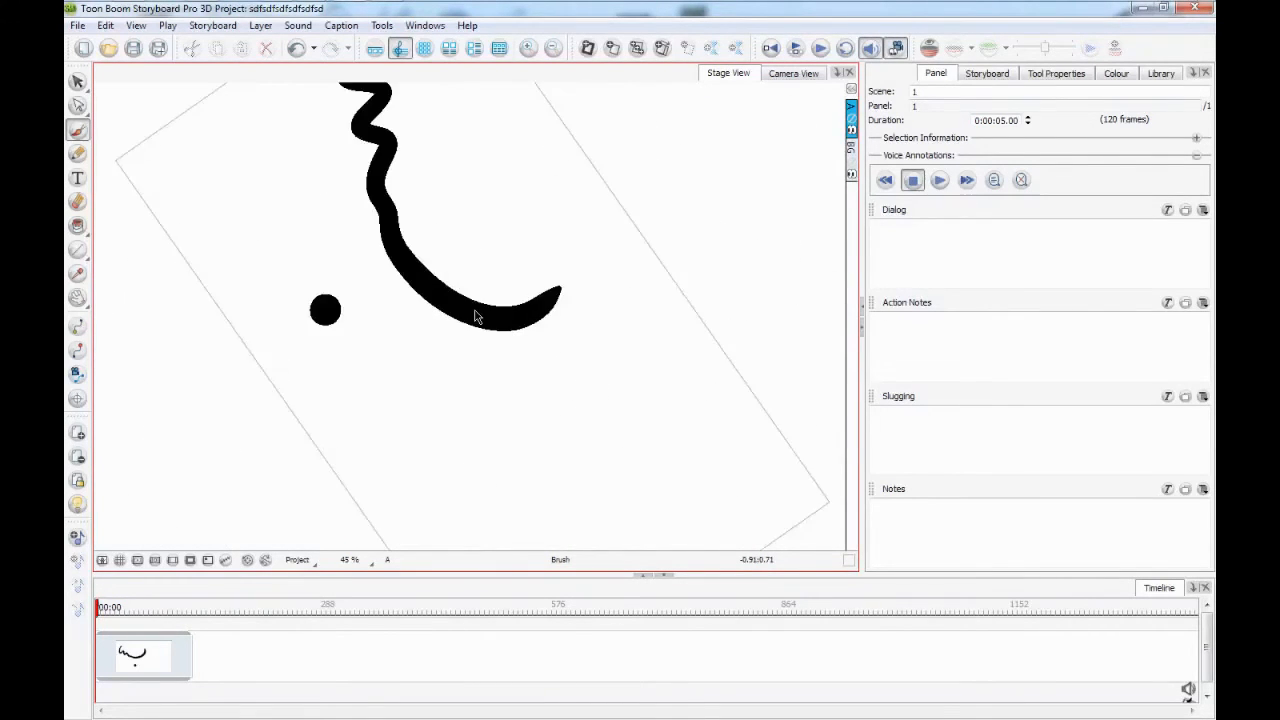
key("ctrl+alt+bracketleft")
key("ctrl+alt+bracketleft")
key("ctrl+alt+bracketleft")
key("ctrl+alt+bracketleft")
key("ctrl+alt+bracketleft")
key("ctrl+alt+bracketleft")
key("ctrl+alt+bracketleft")
key("ctrl+alt+bracketleft")
key("ctrl+alt+bracketleft")
key("ctrl+alt+bracketleft")
key("ctrl+alt+bracketleft")
key("ctrl+alt+bracketleft")
key("ctrl+alt+bracketleft")
key("ctrl+alt+bracketleft")
key("ctrl+alt+bracketleft")
key("ctrl+alt+bracketleft")
key("ctrl+alt+bracketleft")
key("ctrl+alt+bracketleft")
key("ctrl+alt+bracketleft")
key("ctrl+alt+bracketleft")
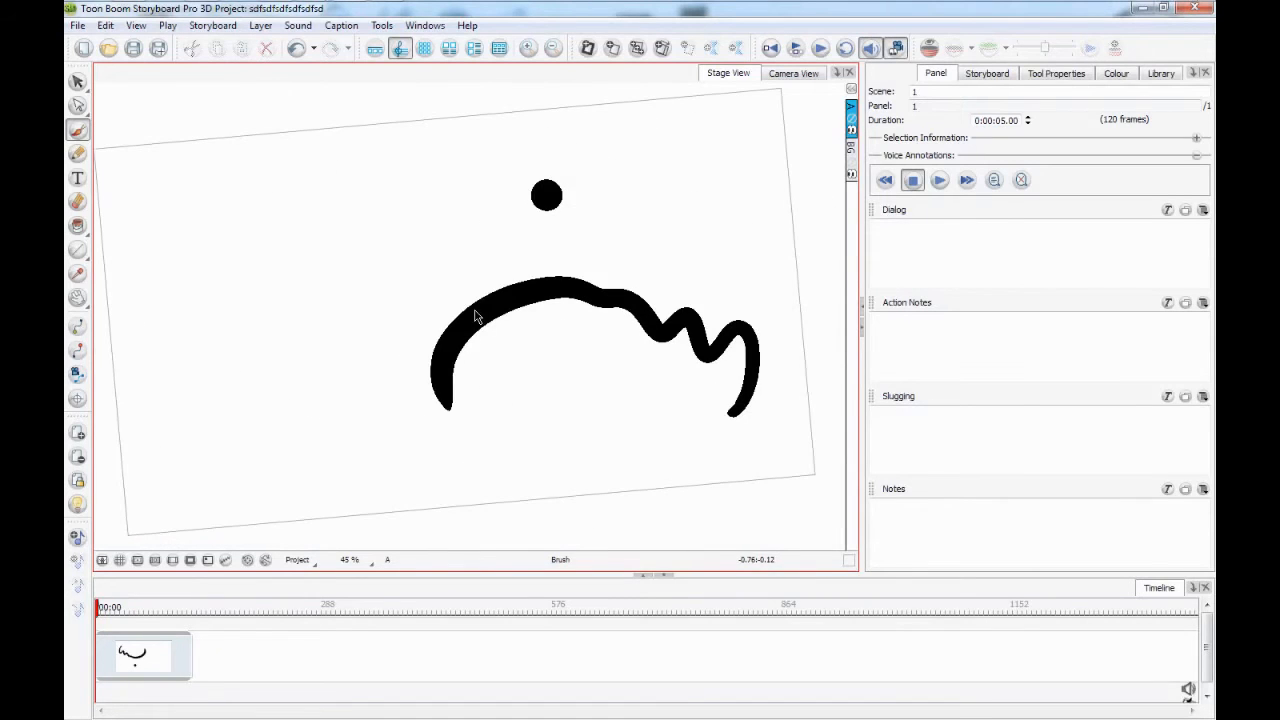
key("ctrl+alt+bracketleft")
key("ctrl+alt+bracketleft")
key("ctrl+alt+bracketleft")
key("ctrl+alt+bracketleft")
key("ctrl+alt+bracketleft")
key("ctrl+alt+bracketleft")
key("ctrl+alt+bracketleft")
key("ctrl+alt+bracketleft")
key("ctrl+alt+bracketleft")
key("ctrl+alt+bracketleft")
key("ctrl+alt+bracketleft")
key("ctrl+alt+bracketleft")
key("ctrl+alt+bracketleft")
key("ctrl+alt+bracketleft")
key("ctrl+alt+bracketleft")
key("ctrl+alt+bracketleft")
key("ctrl+alt+bracketleft")
key("ctrl+alt+bracketleft")
key("ctrl+alt+bracketleft")
key("ctrl+alt+bracketleft")
key("ctrl+alt+bracketleft")
key("ctrl+alt+bracketleft")
key("ctrl+alt+bracketleft")
key("ctrl+alt+bracketleft")
key("ctrl+alt+bracketleft")
key("ctrl+alt+bracketleft")
key("ctrl+alt+bracketleft")
key("ctrl+alt+bracketleft")
key("ctrl+alt+bracketleft")
key("ctrl+alt+bracketleft")
key("ctrl+alt+bracketleft")
key("ctrl+alt+bracketleft")
key("shift+x")
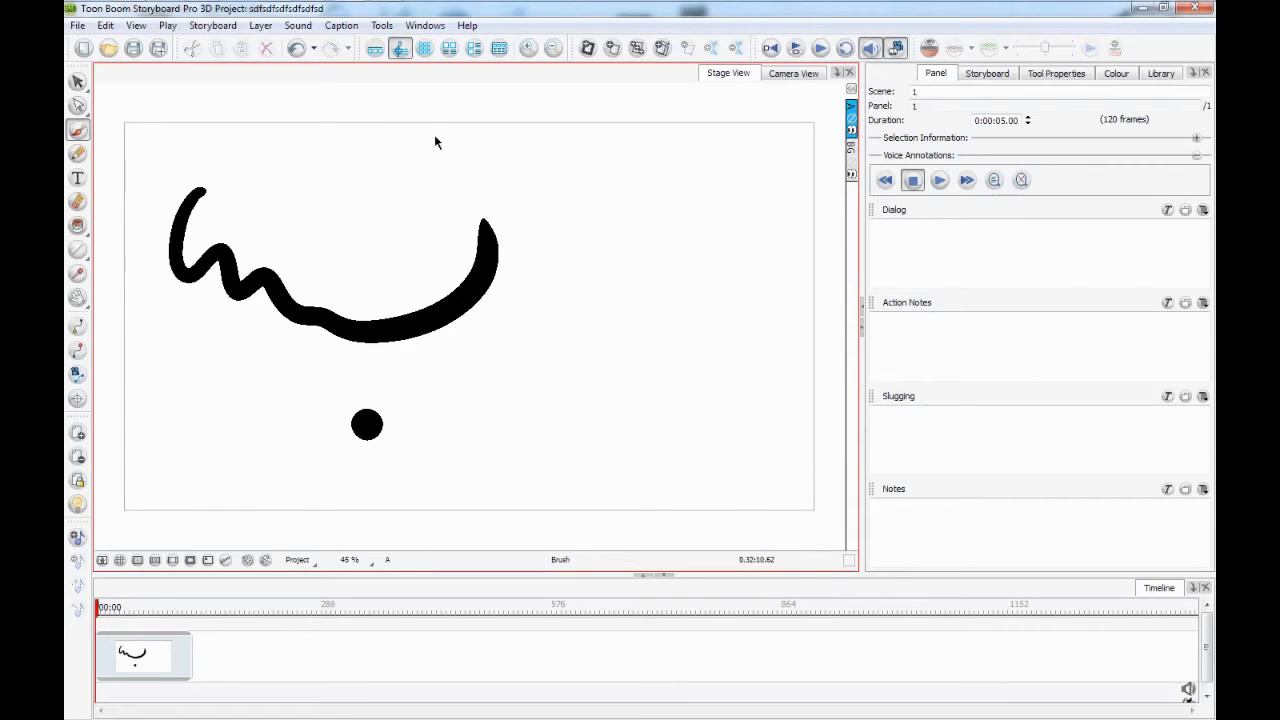
Display the Grip Pen's mapping settings in Wacom Tablet Properties.
left_click(381, 10)
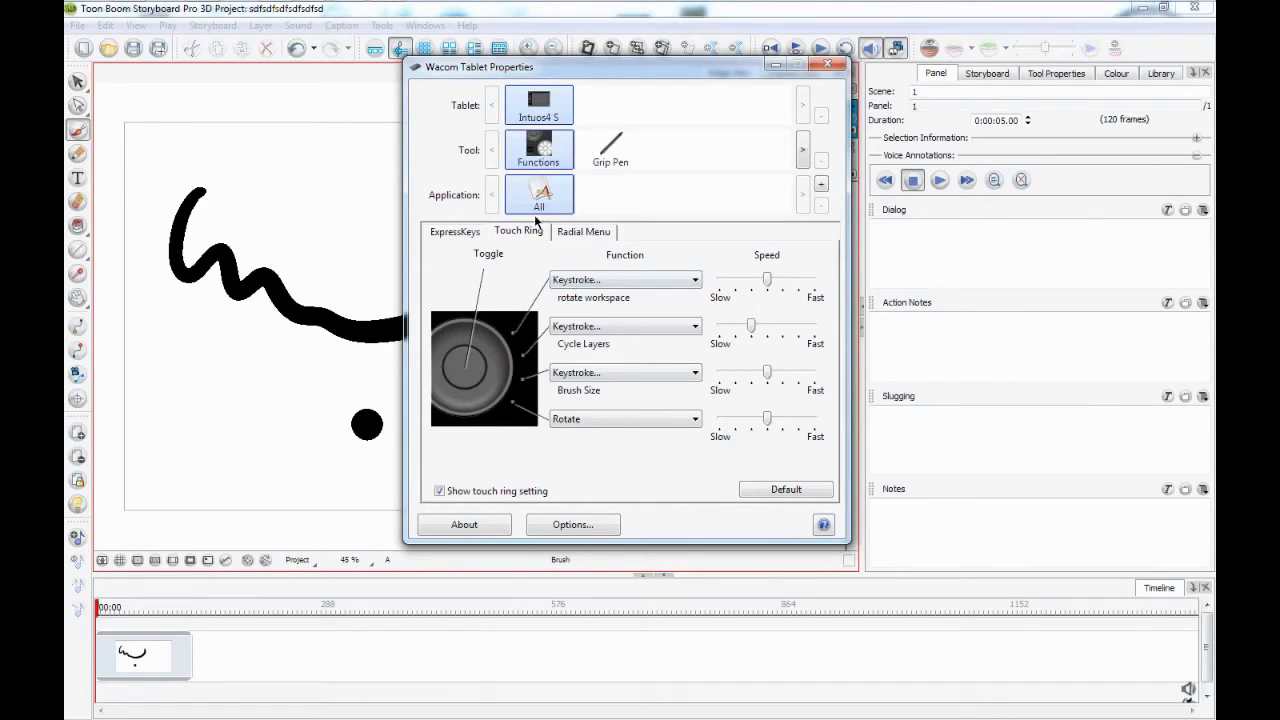
left_click(610, 155)
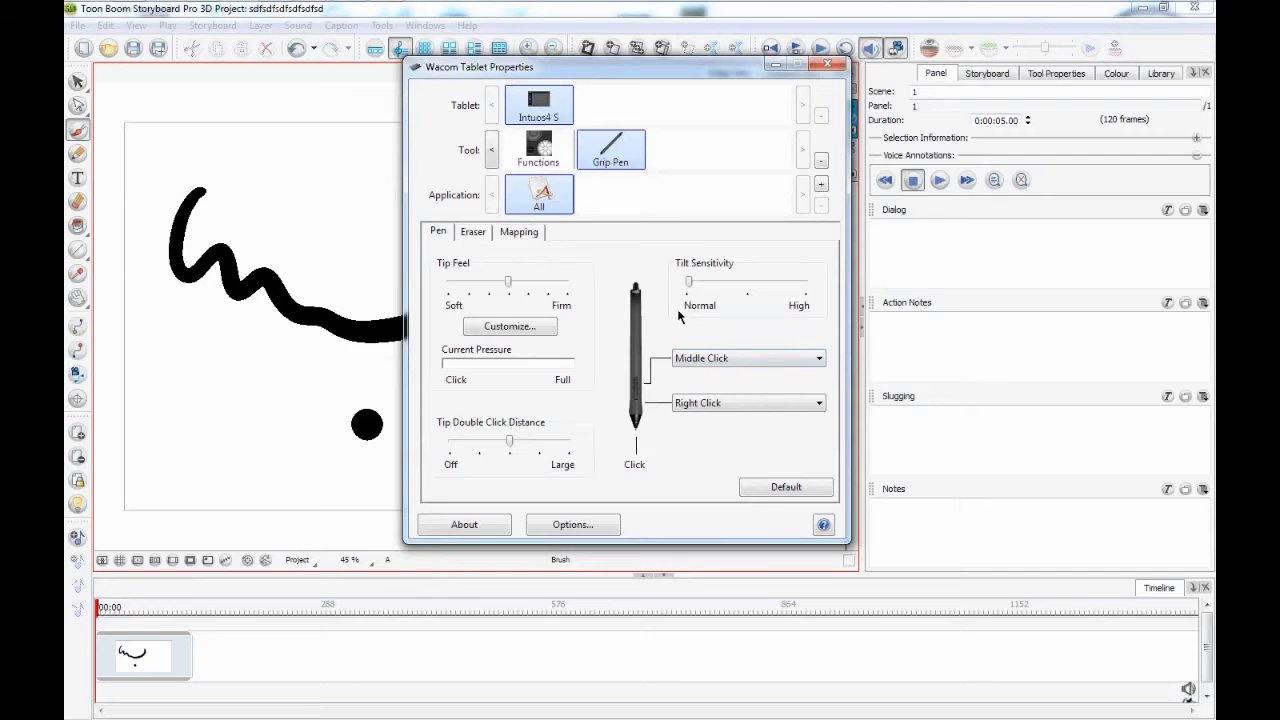
left_click(533, 233)
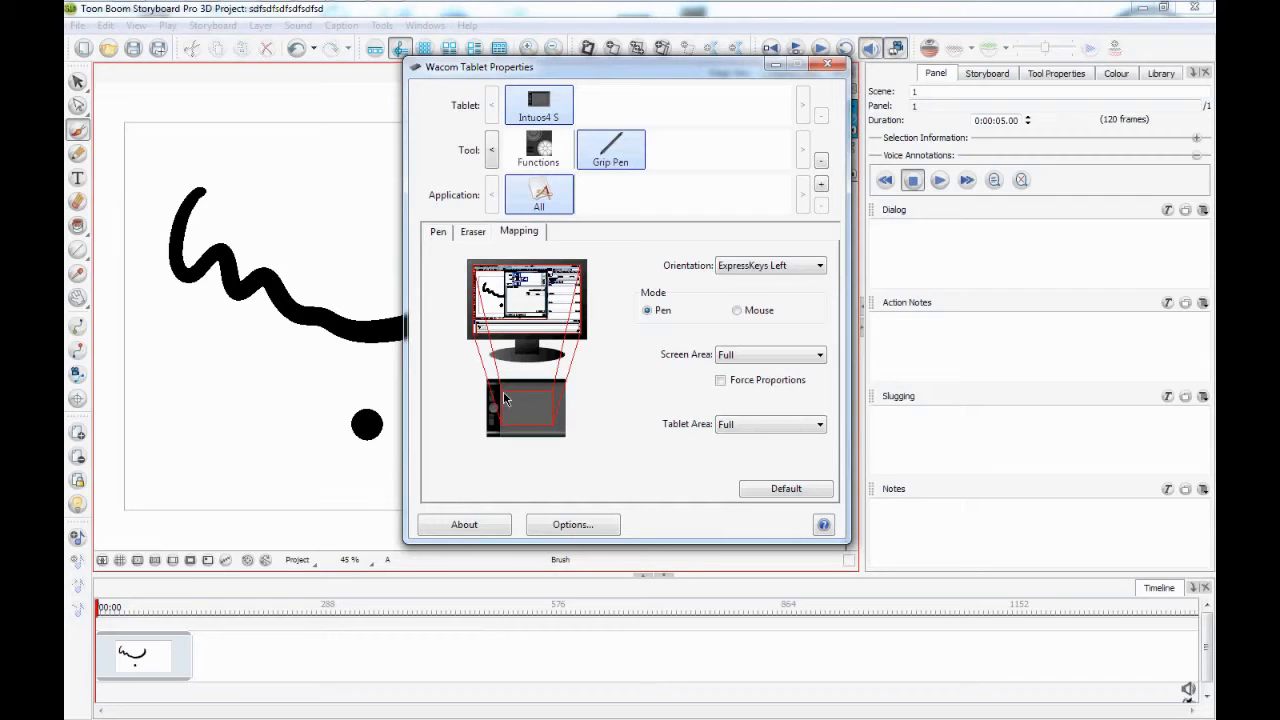
Try mapping the Grip Pen to a portion of the screen, and return the screen area to Full.
left_click(730, 356)
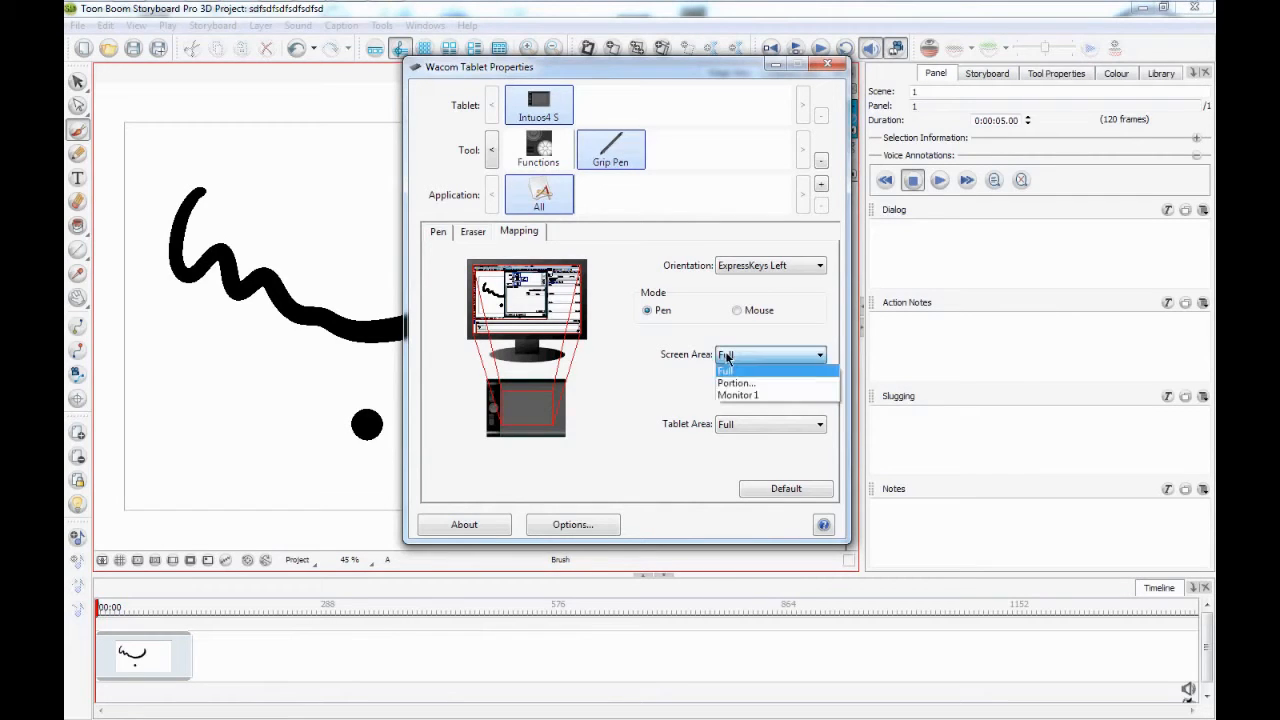
left_click(731, 383)
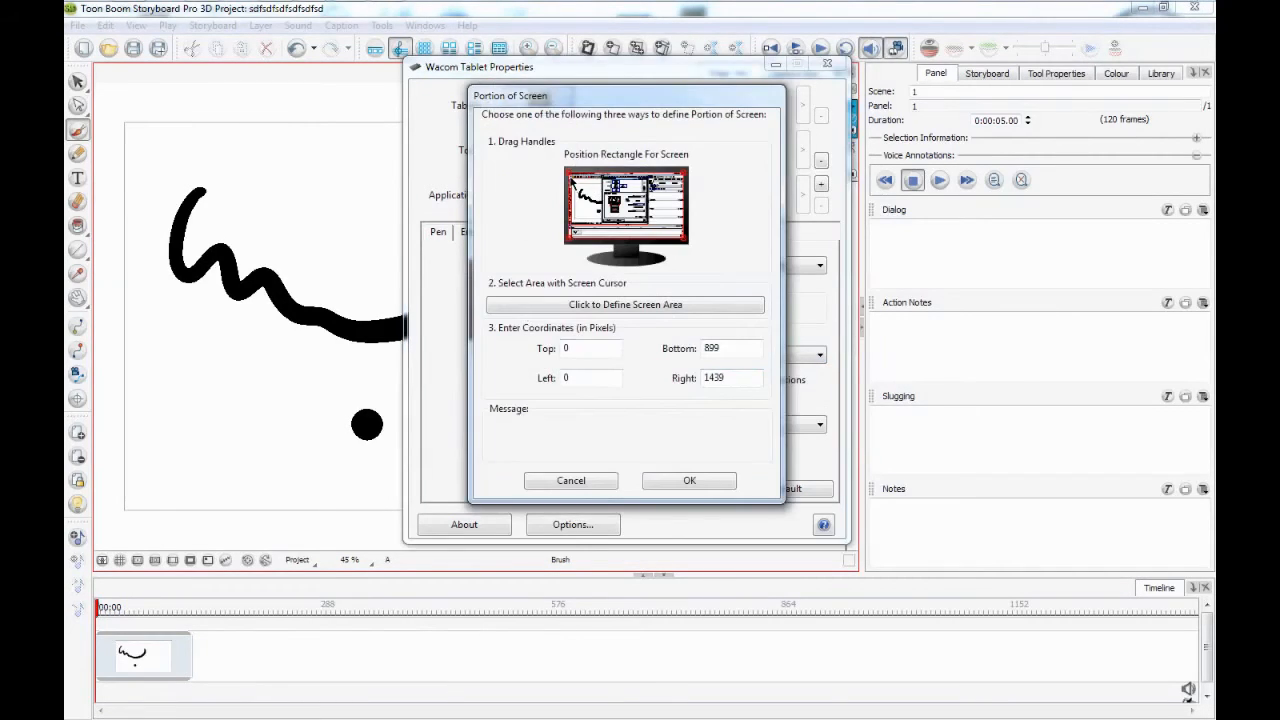
left_click_drag(570, 176, 571, 178)
left_click(680, 481)
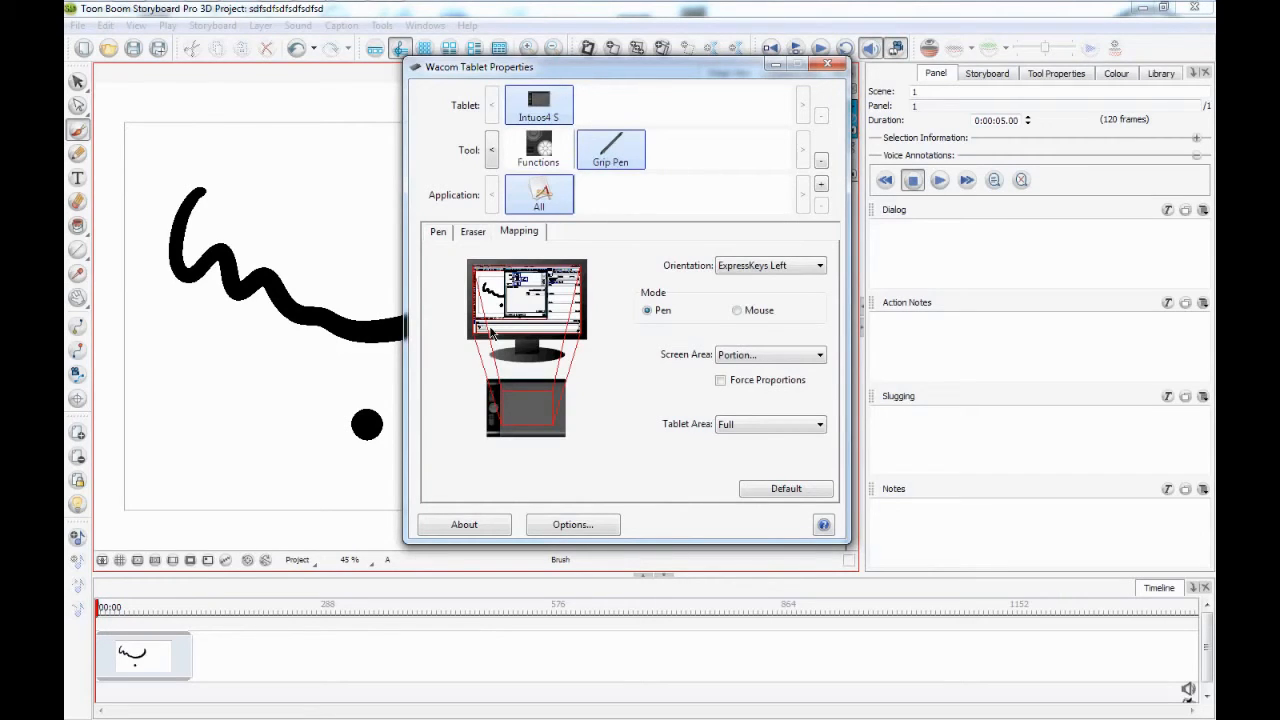
left_click(746, 356)
left_click(735, 370)
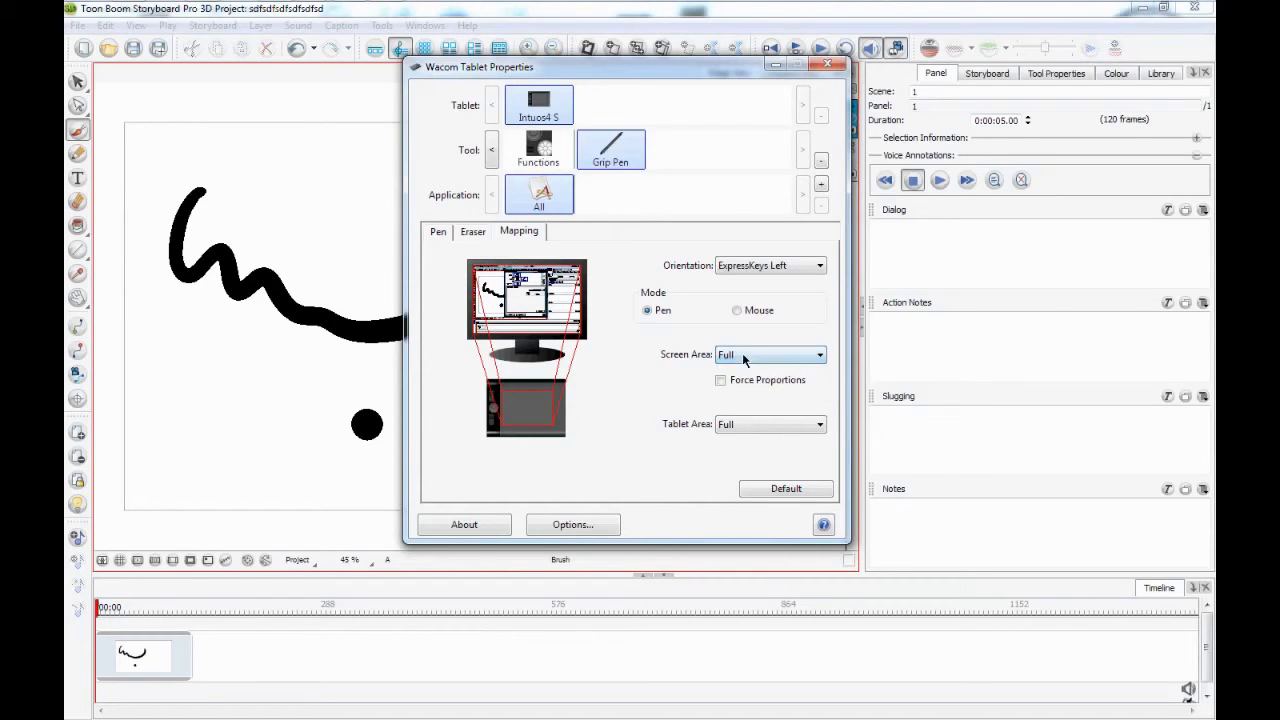
left_click(766, 428)
left_click(737, 452)
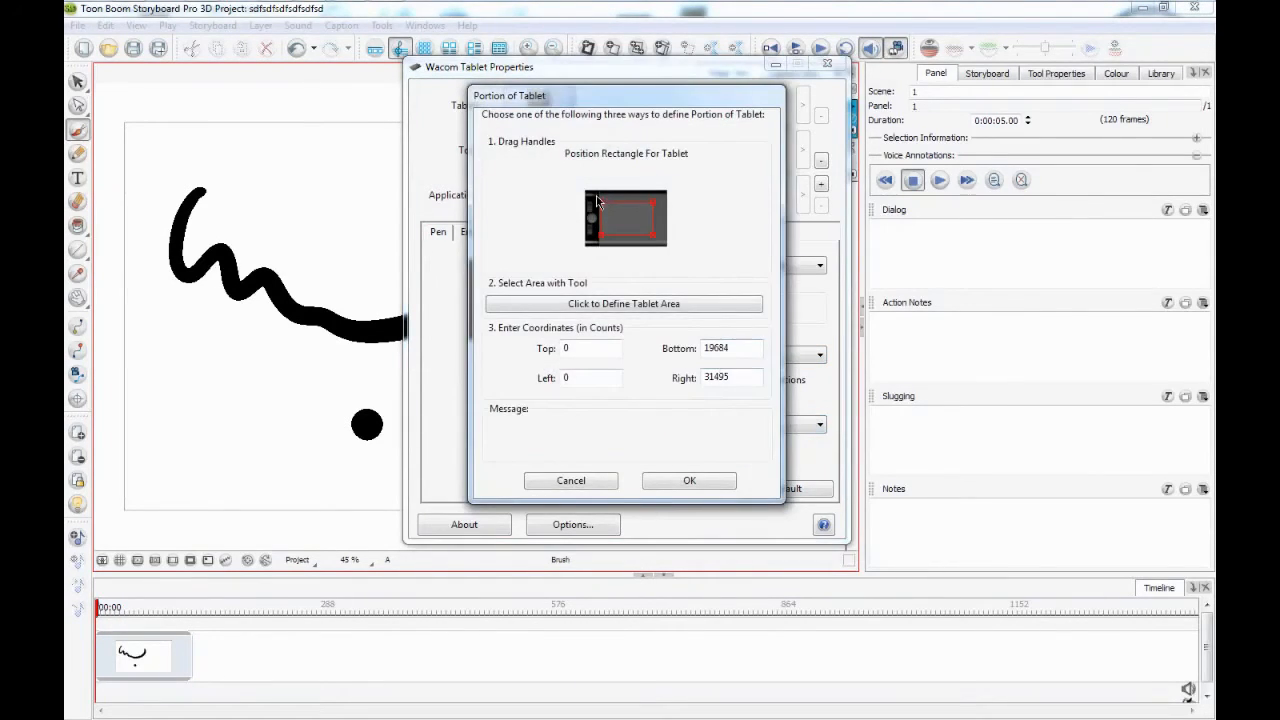
left_click_drag(601, 200, 640, 228)
left_click(690, 480)
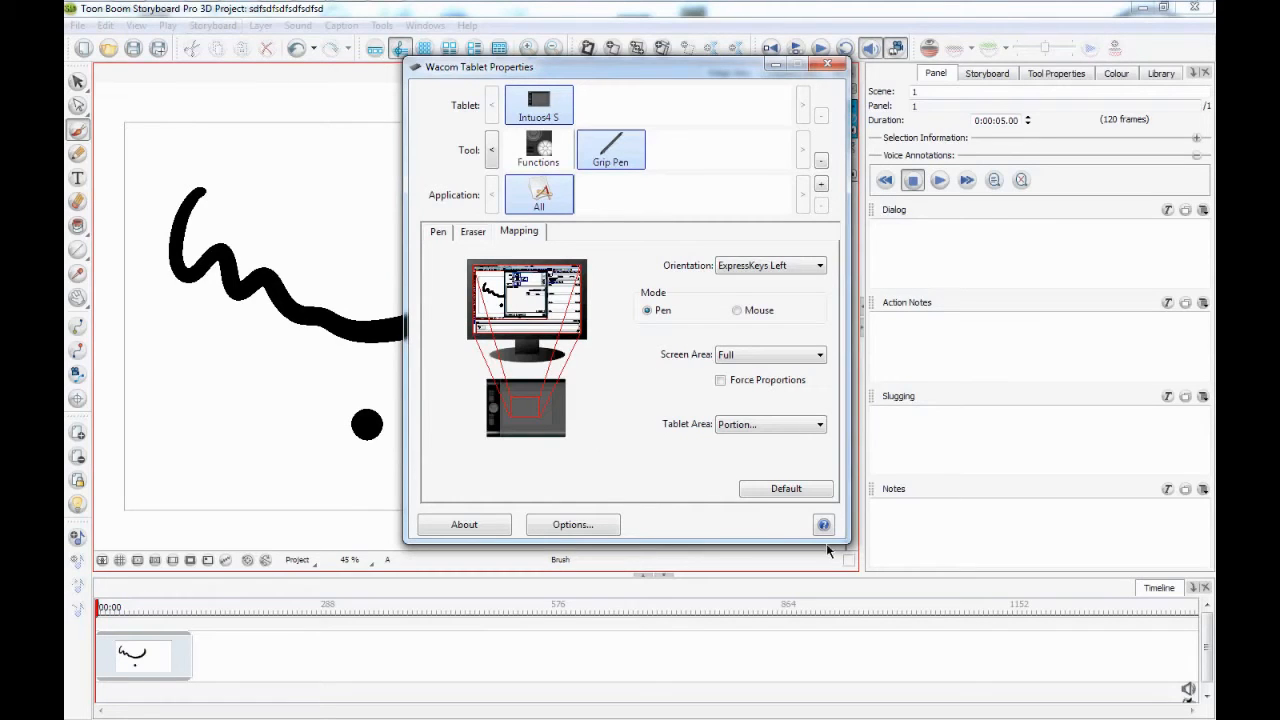
left_click(828, 67)
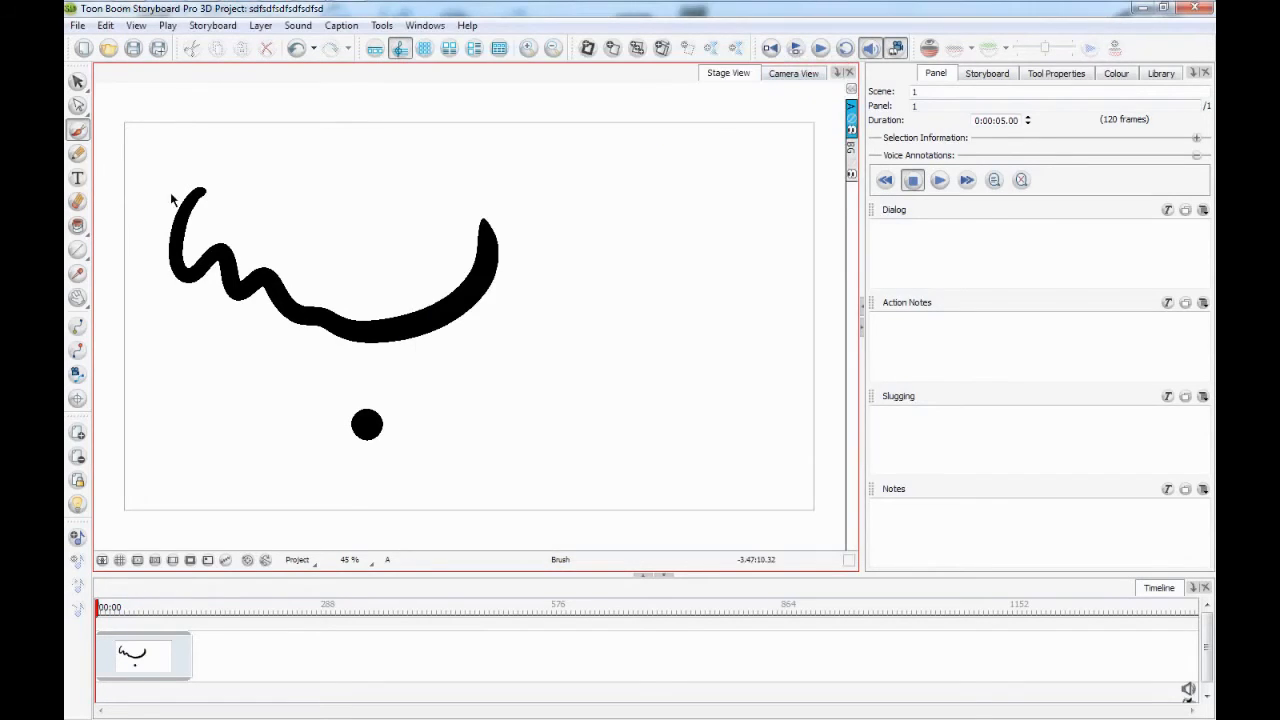
Test the reduced tablet mapping in Storyboard Pro by reaching for the Line and Paint tool variants.
left_click(77, 251)
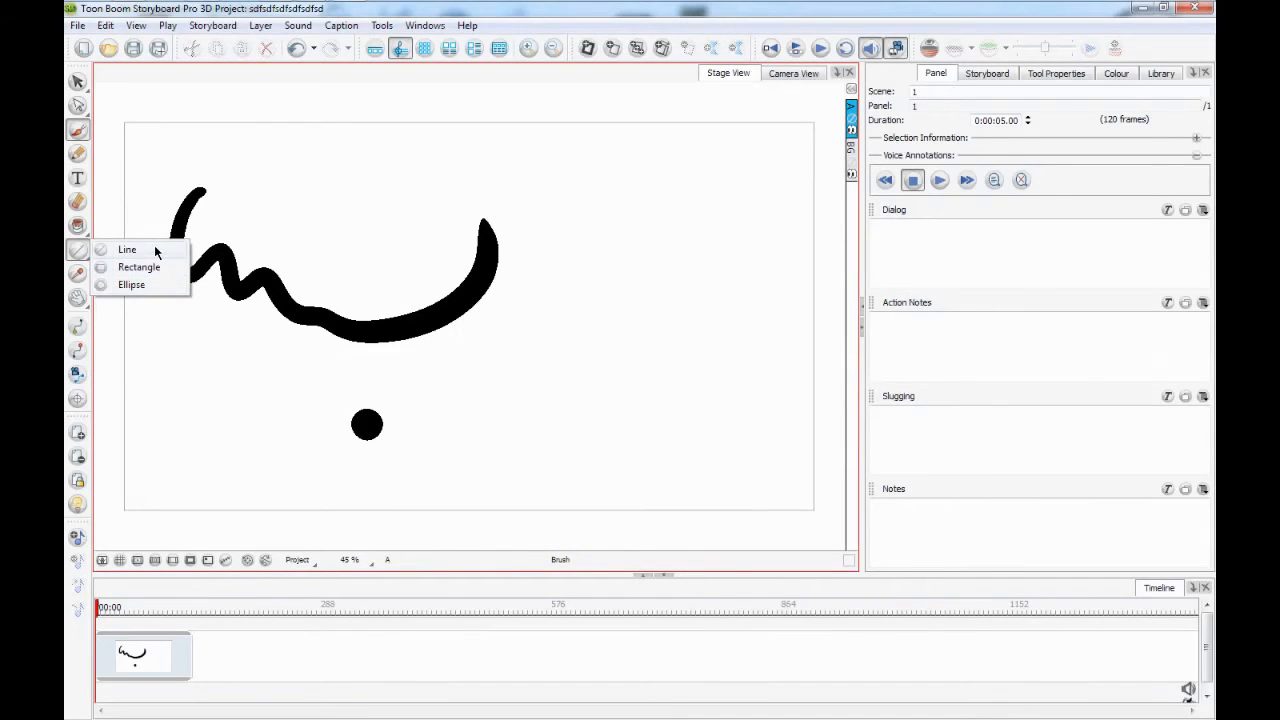
left_click(346, 254)
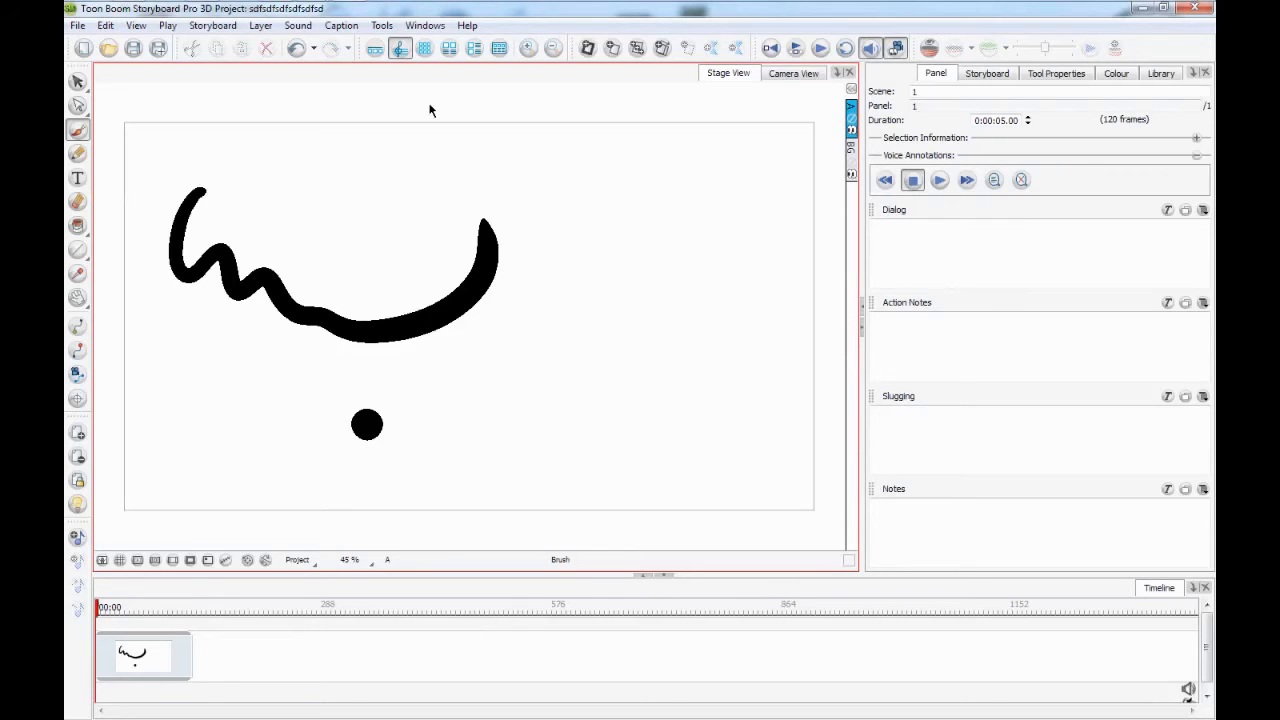
left_click(78, 228)
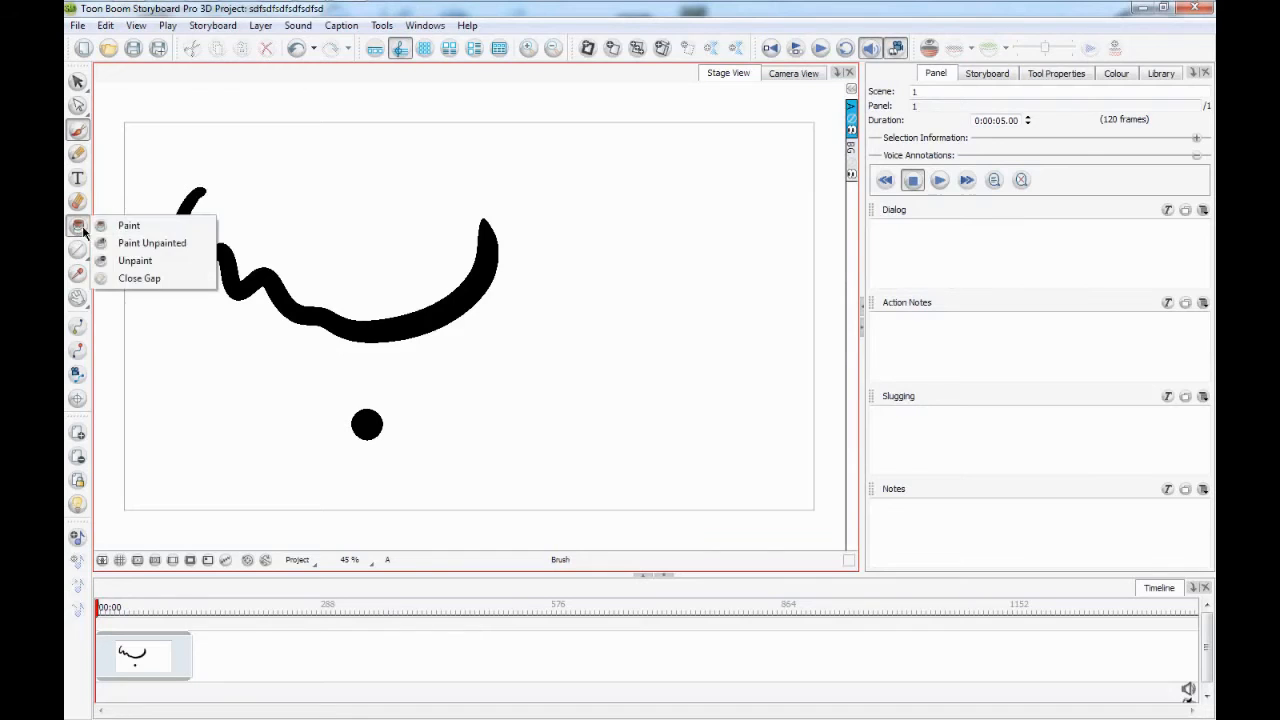
left_click(793, 434)
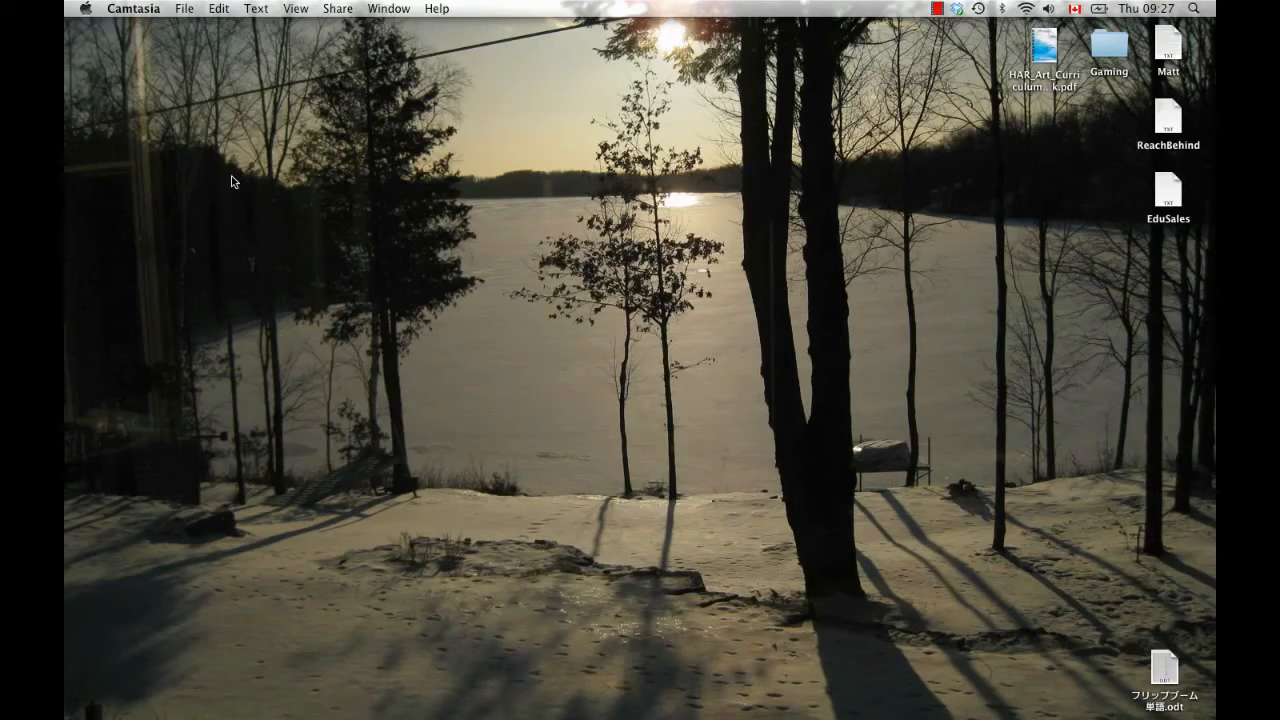
left_click(87, 9)
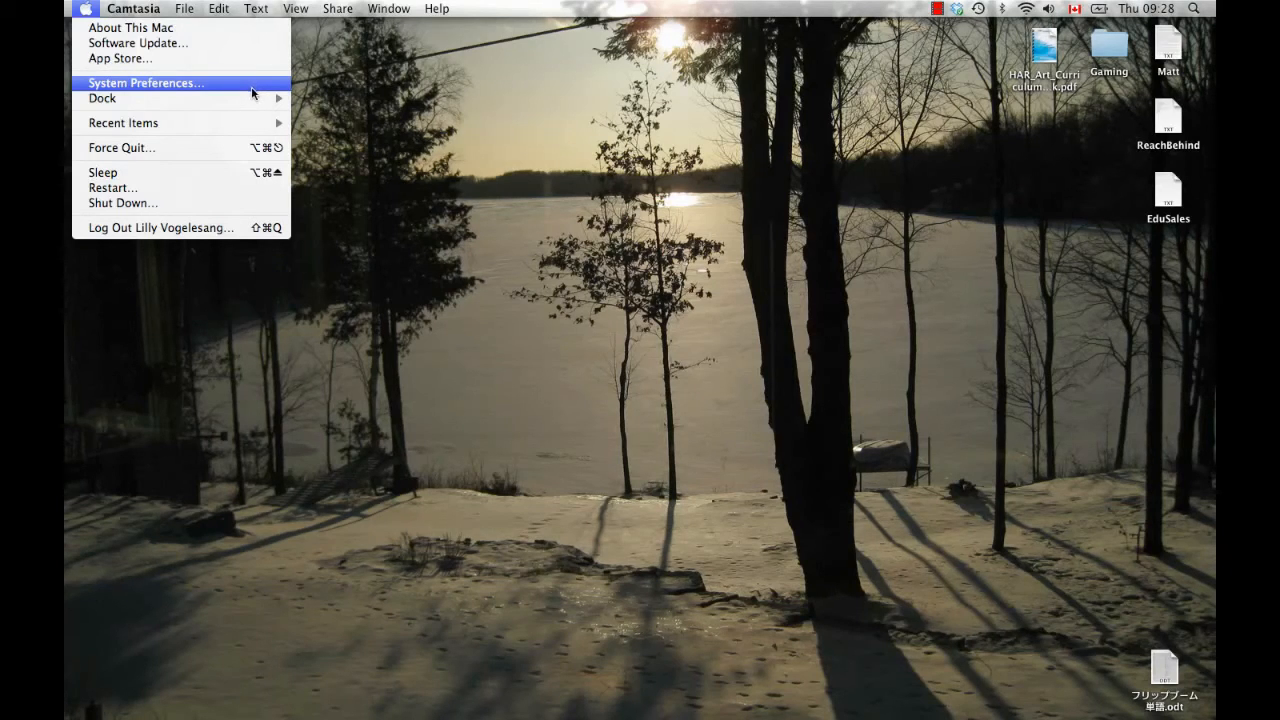
left_click(372, 174)
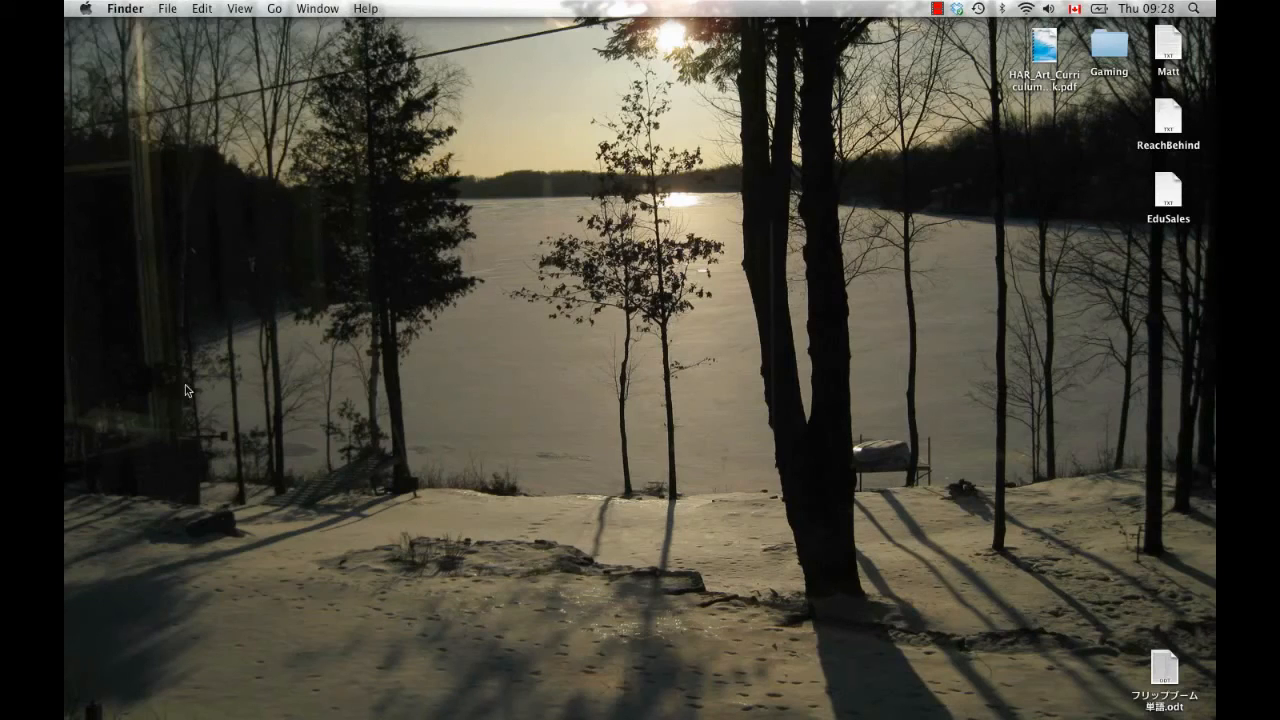
Switch to Firefox, search Google for "wacom" in a new tab, and open the Wacom Americas website.
left_click(78, 567)
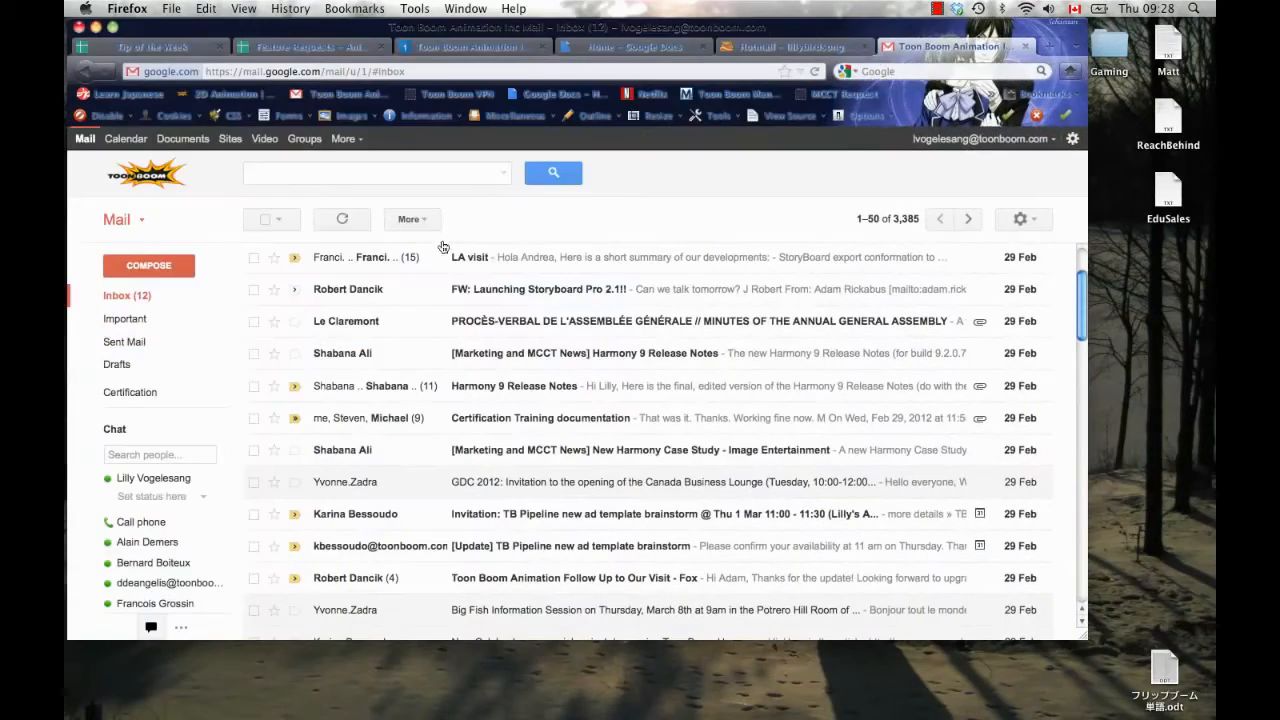
left_click(1050, 46)
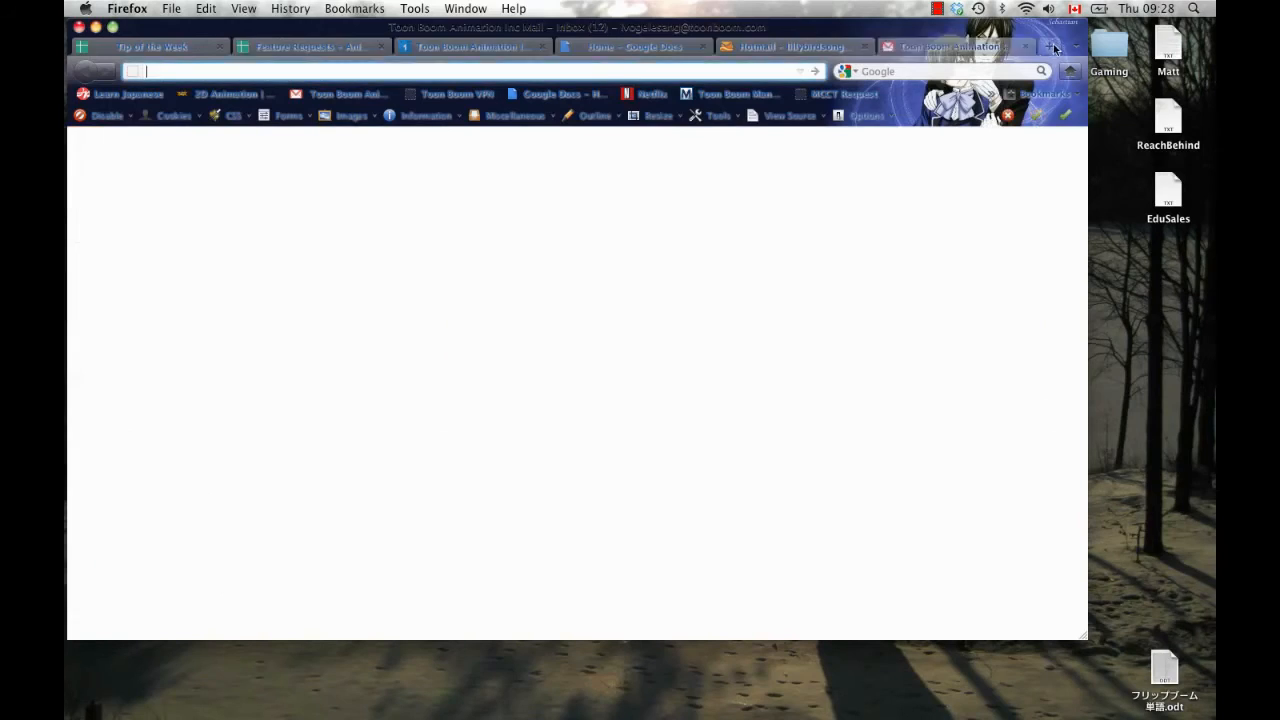
left_click(892, 70)
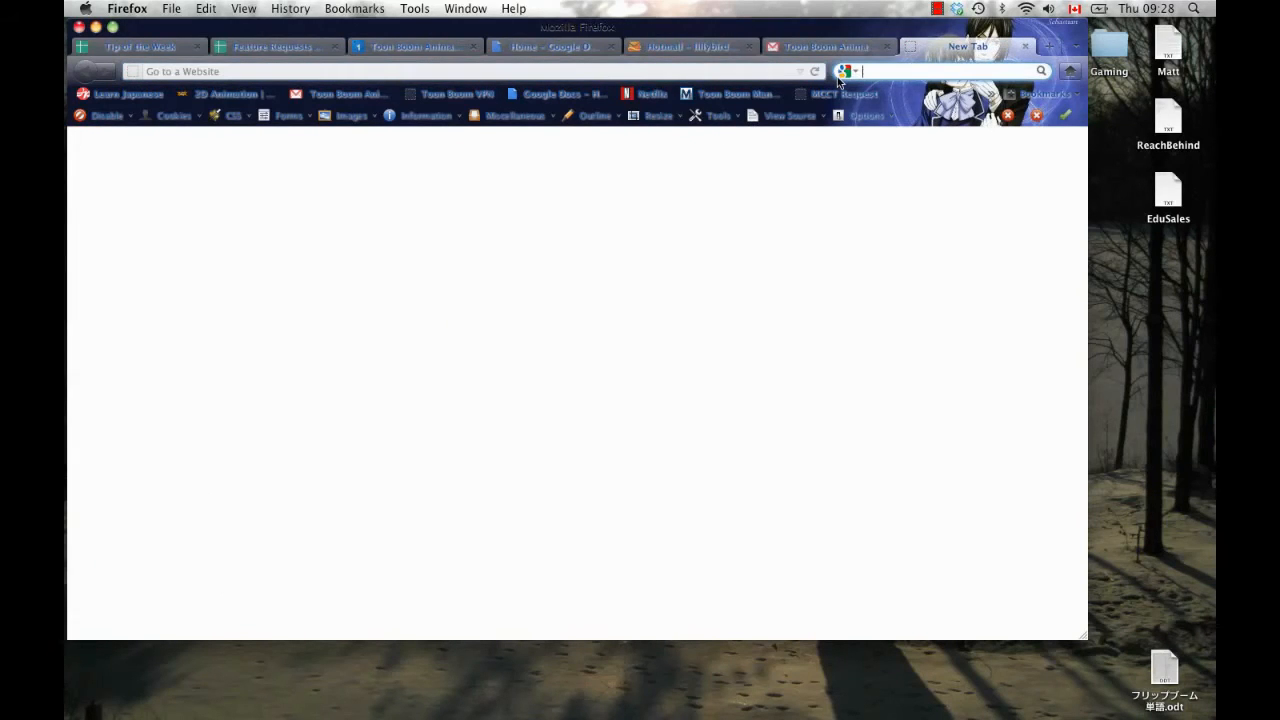
type("wacom")
key("Return")
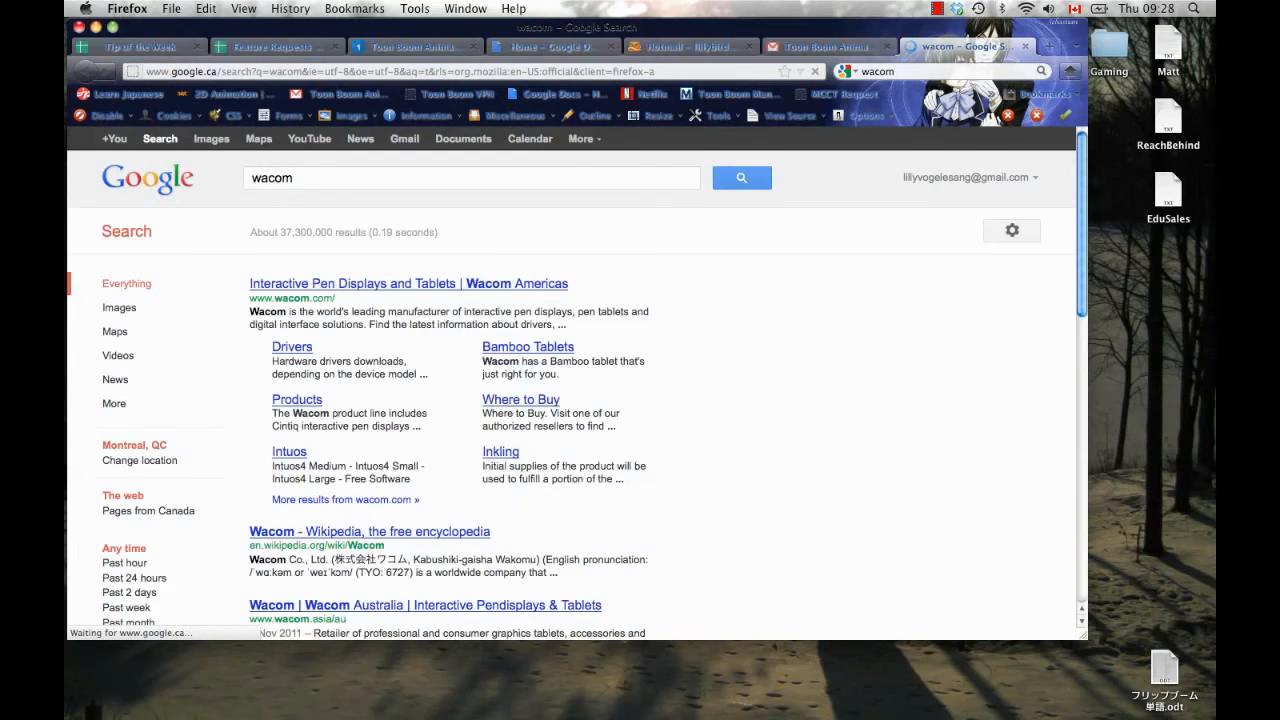
left_click(403, 286)
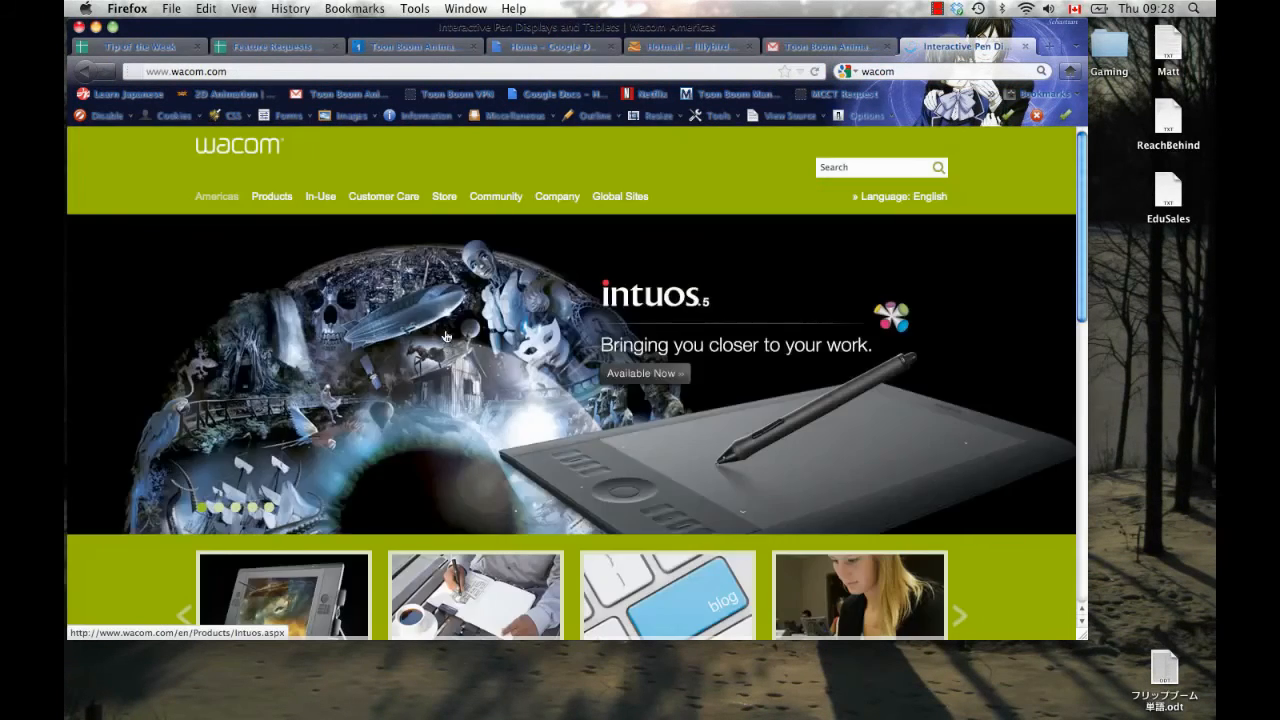
Open the Product Drivers page in the Customer Care section of Wacom's website.
mouse_move(268, 198)
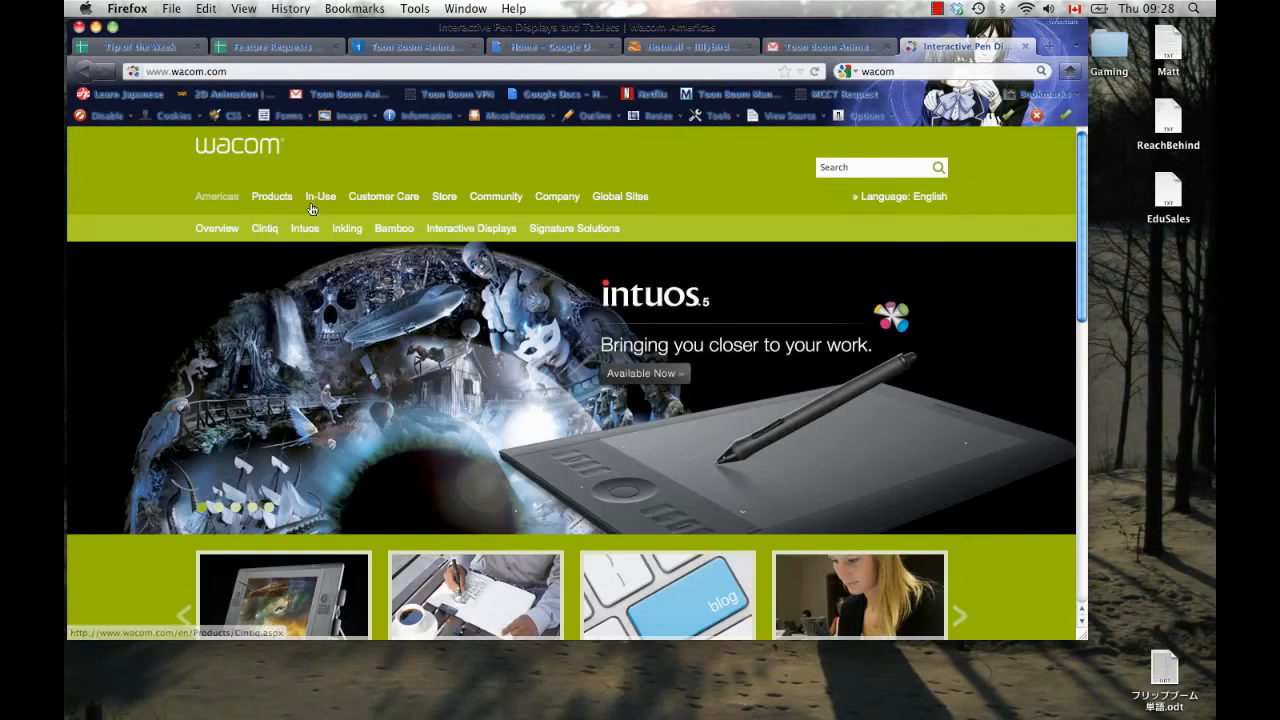
mouse_move(410, 198)
left_click(299, 239)
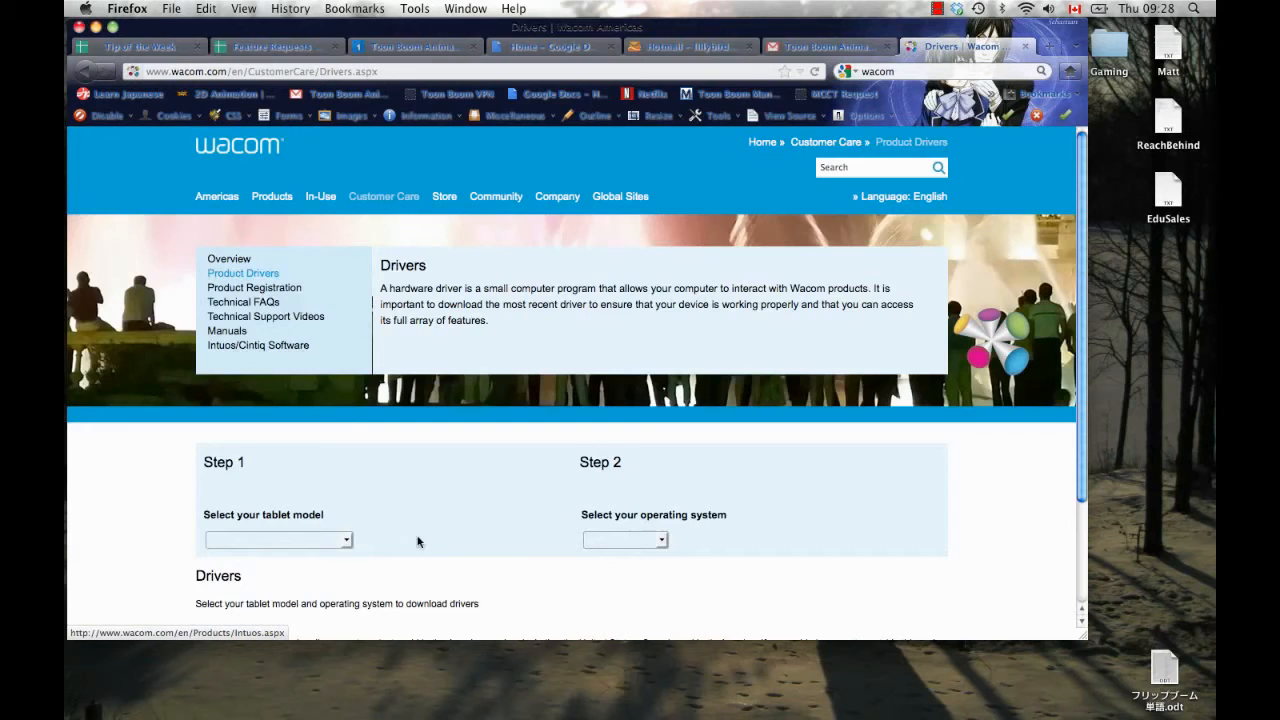
Filter the drivers by choosing Intuos4 as the tablet model and Mac OS X as the operating system.
left_click(346, 540)
scroll(350, 478, "down", 5)
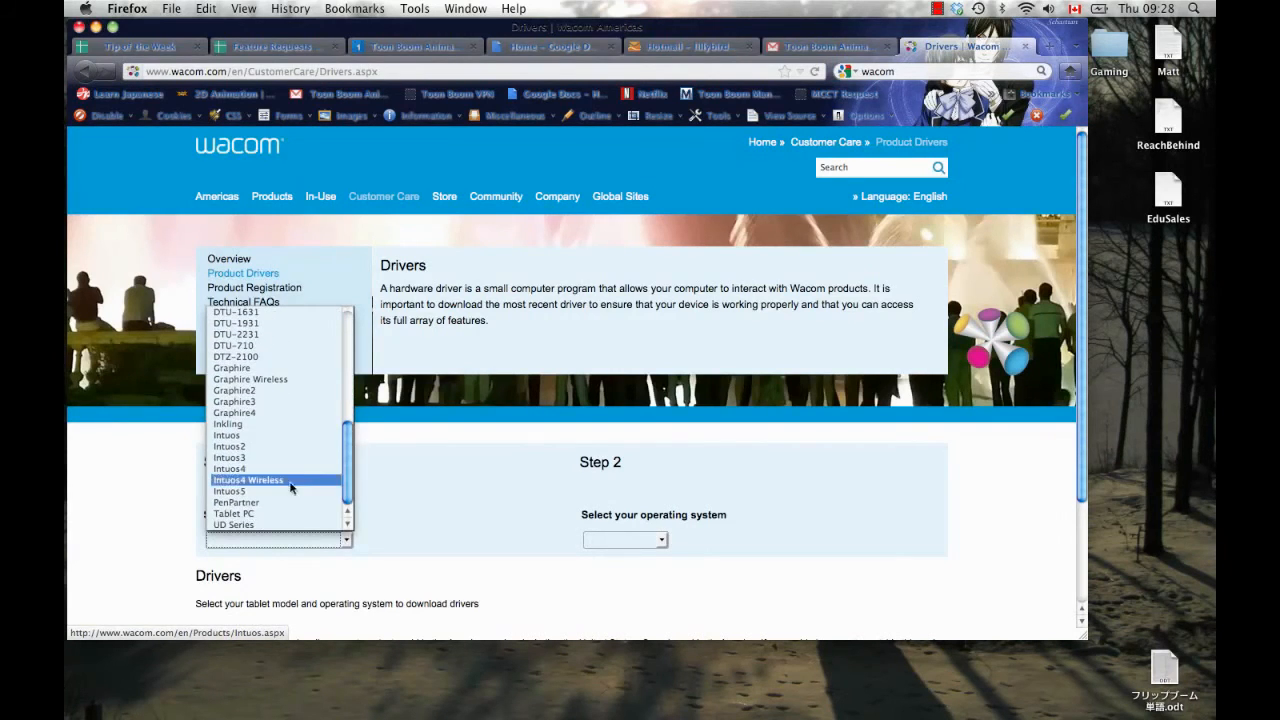
left_click(284, 476)
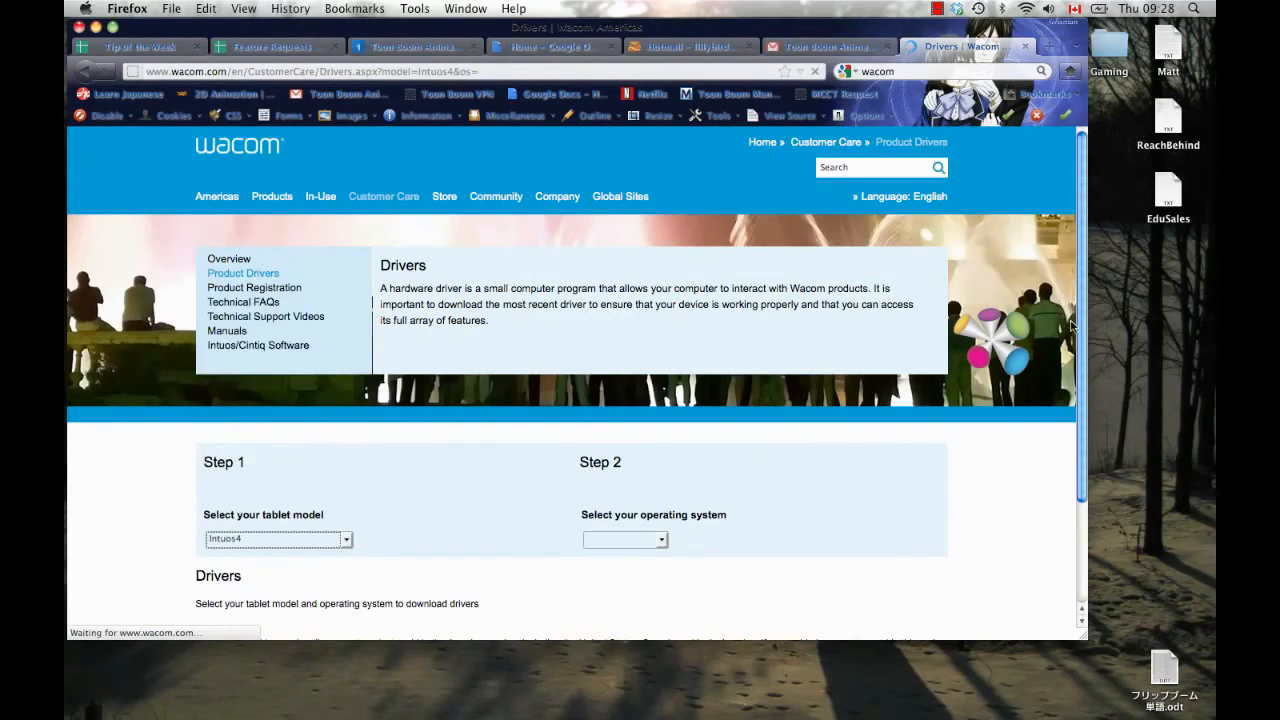
scroll(691, 458, "down", 3)
left_click(662, 452)
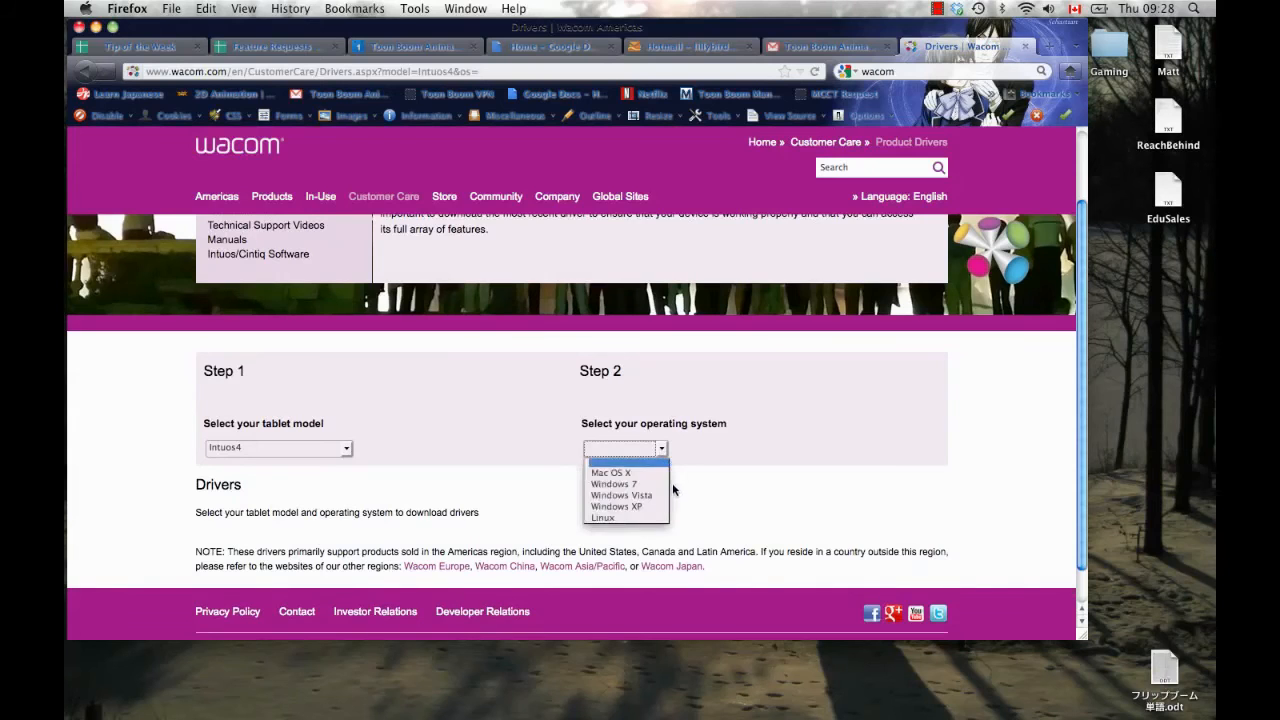
left_click(642, 472)
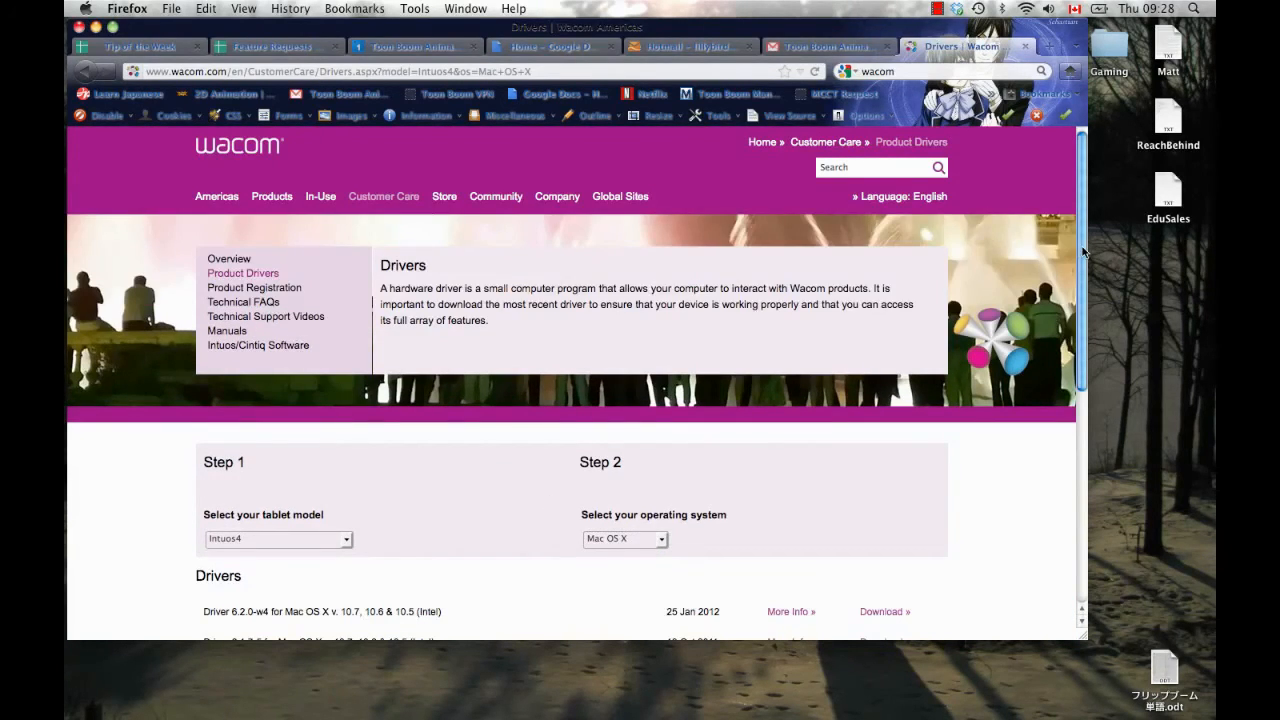
Download Driver 6.2.0-w4 for Mac OS X v. 10.7, 10.6 & 10.5 (Intel) and save the file.
left_click_drag(1081, 253, 1072, 330)
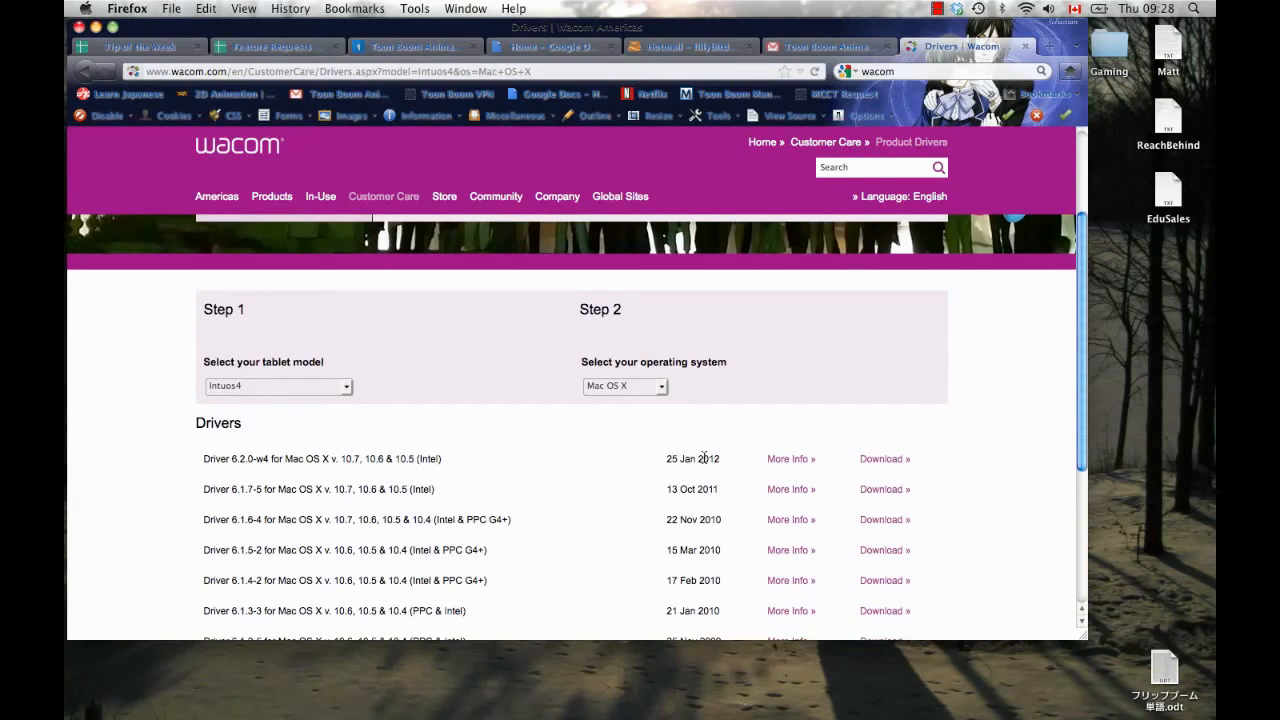
left_click(886, 460)
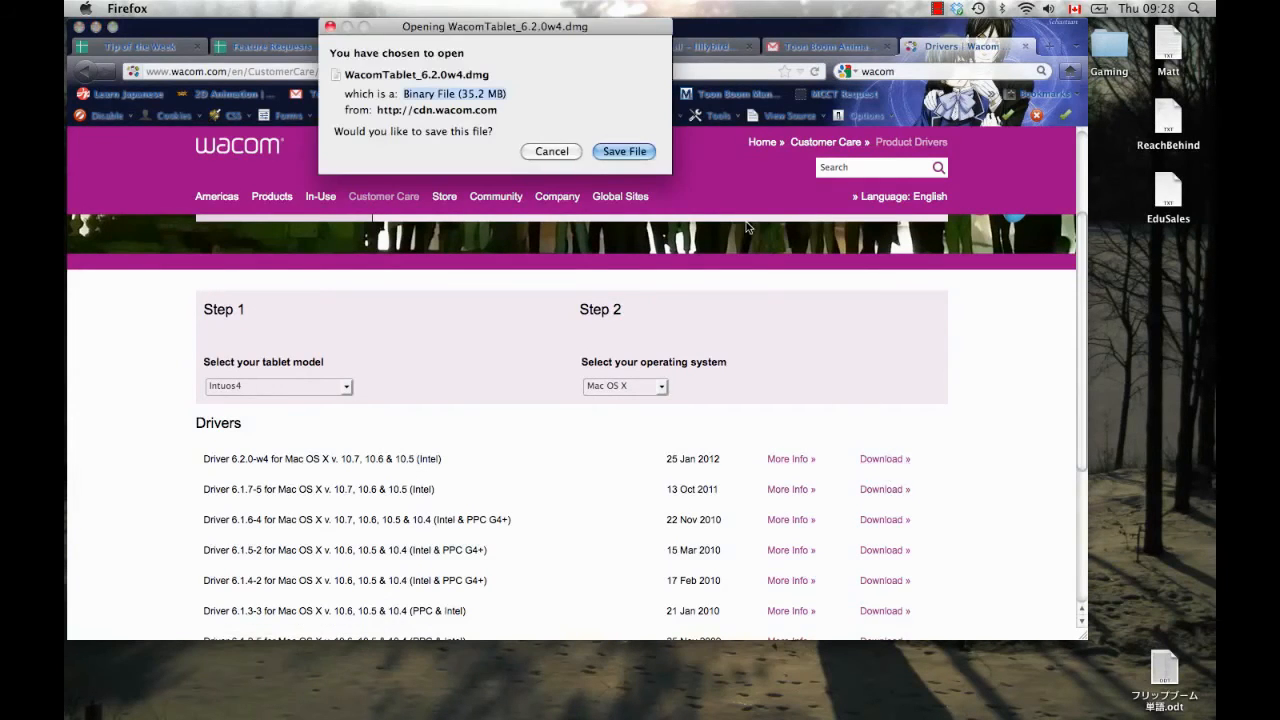
left_click(625, 152)
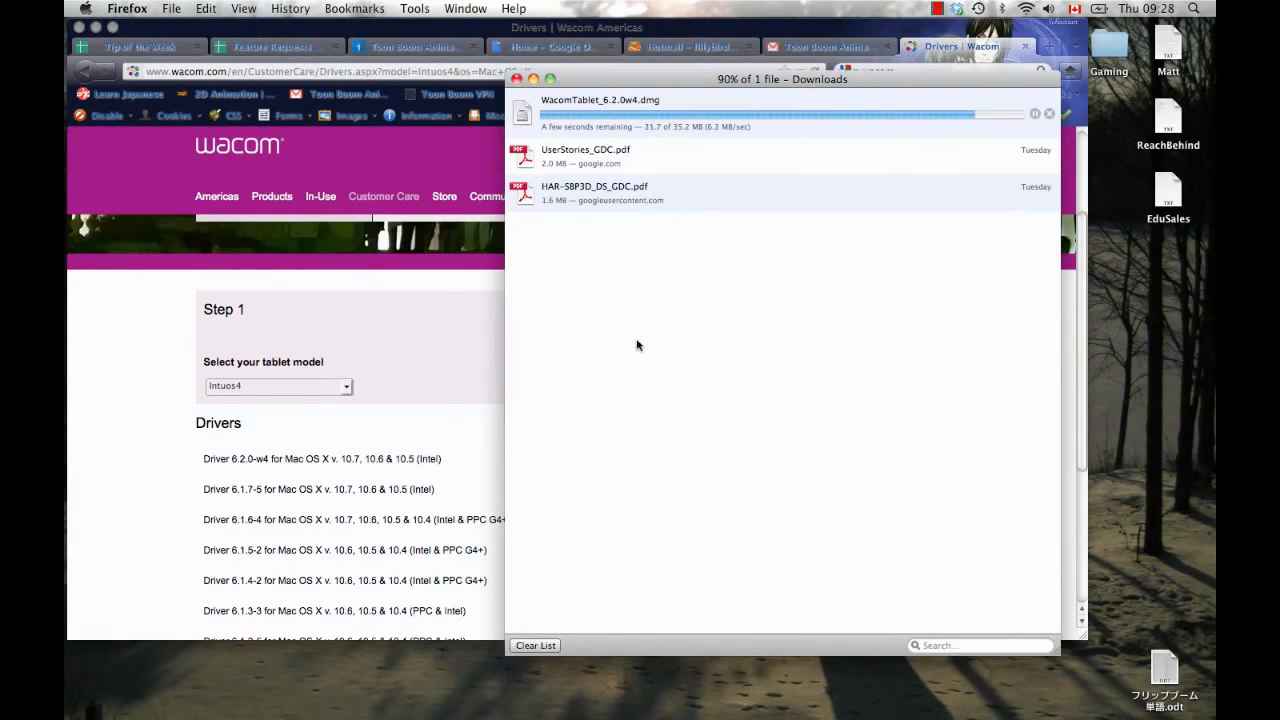
Open the downloaded WacomTablet_6.2.0w4.dmg, launch its installer package and allow the installation check to run.
double_click(622, 105)
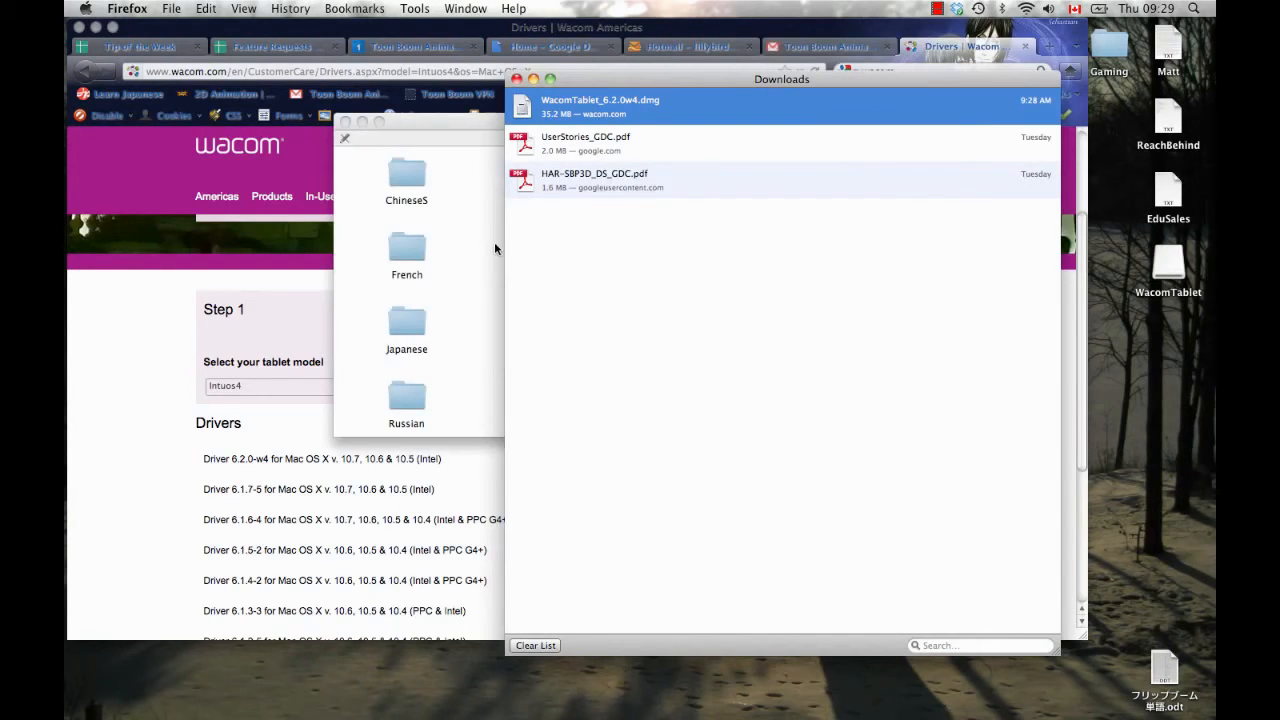
double_click(691, 245)
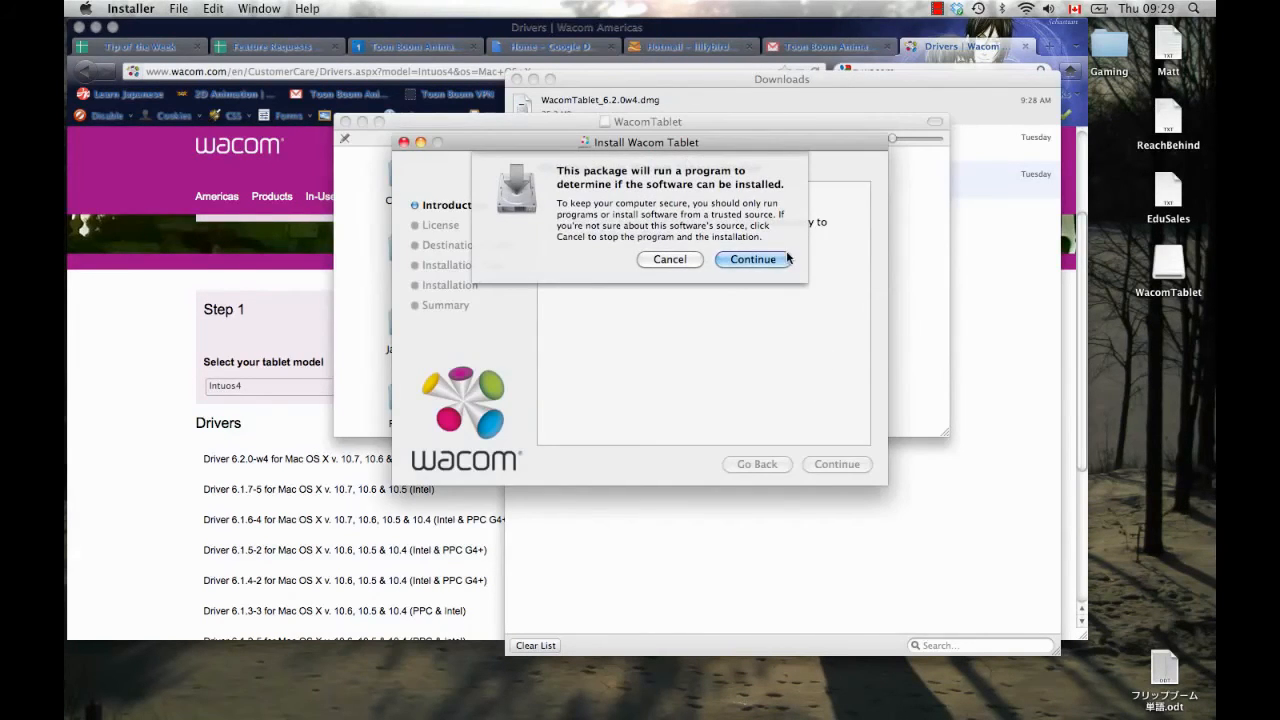
left_click(762, 267)
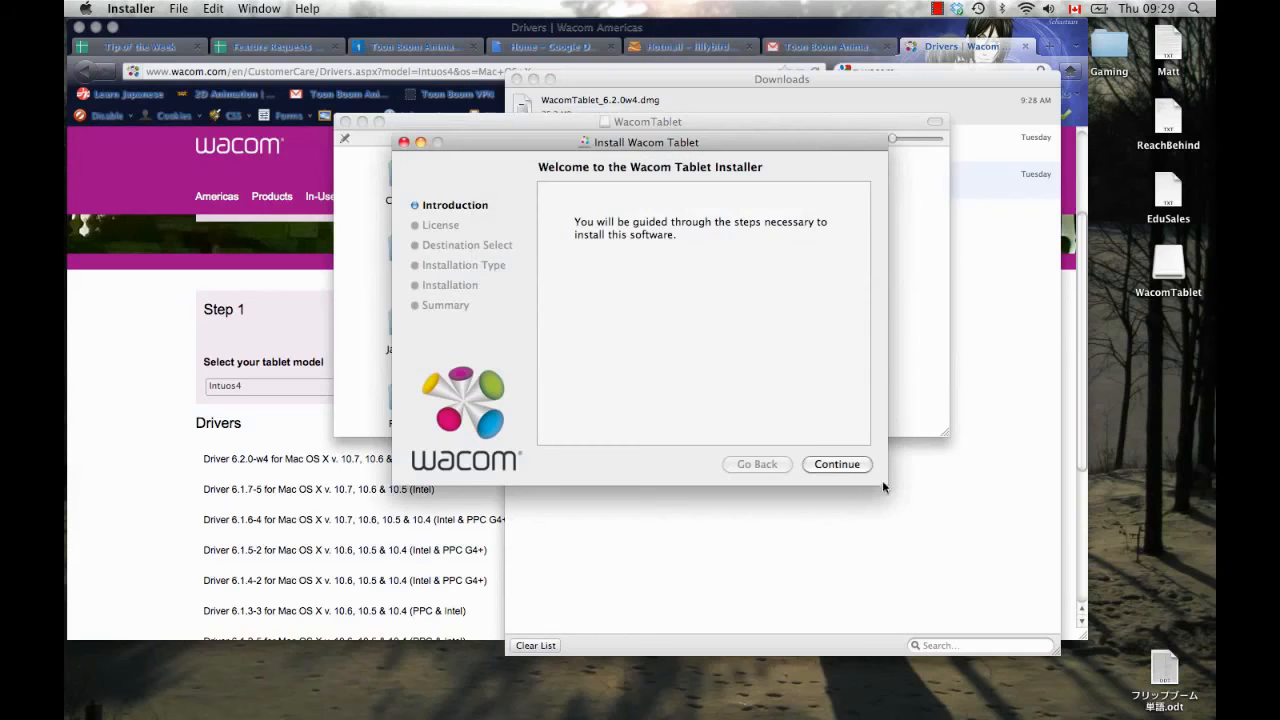
Accept the licence agreement and start the Wacom Tablet installation, authorising it with the account password.
left_click(849, 466)
left_click(851, 466)
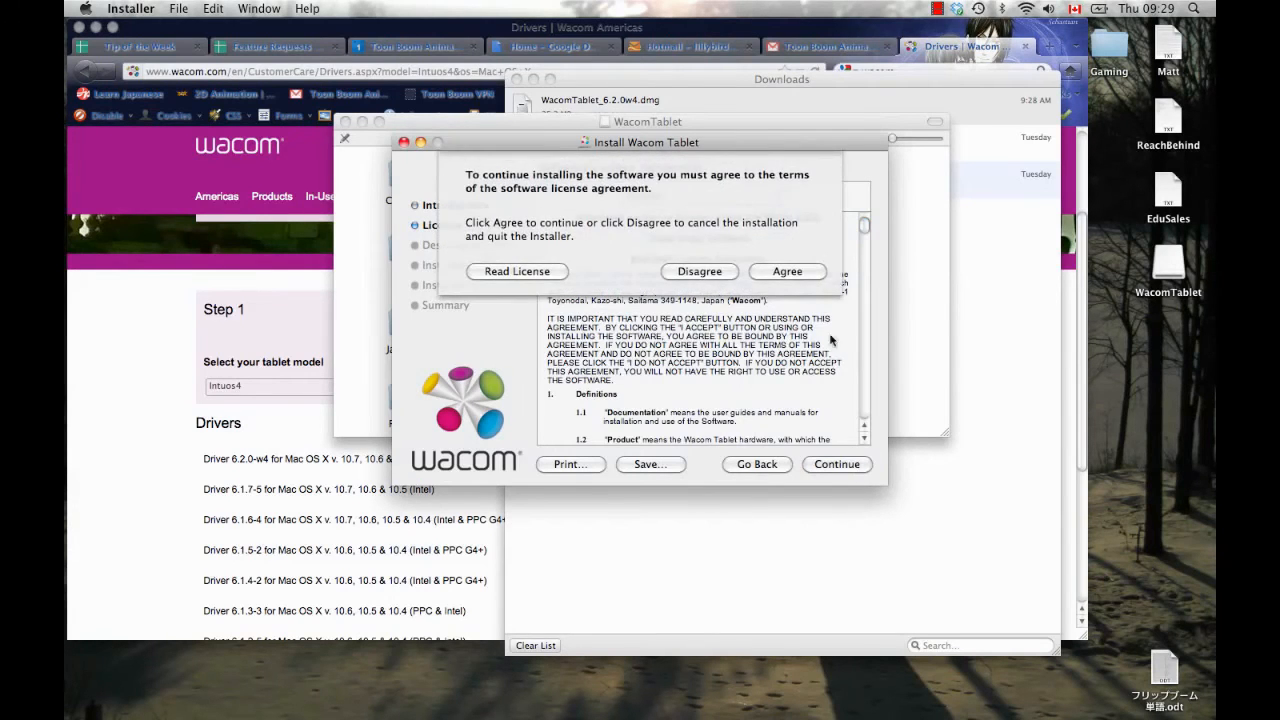
left_click(810, 272)
left_click(846, 465)
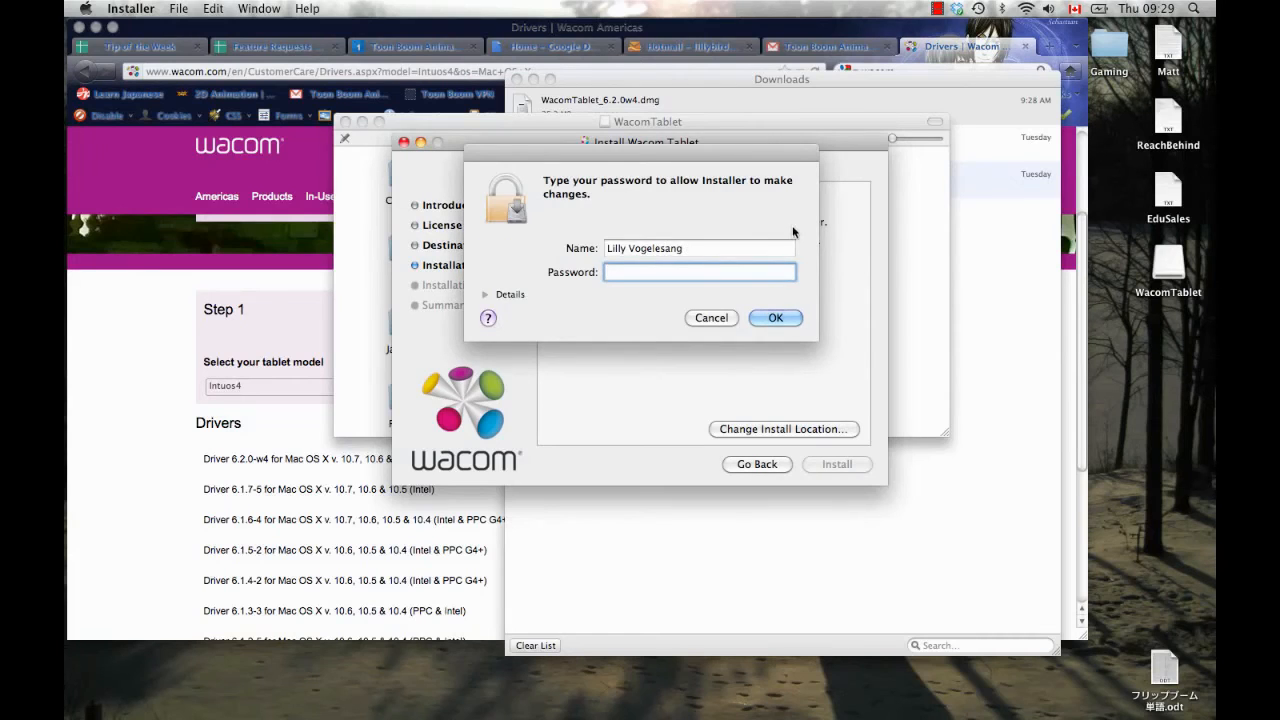
type("pppppp")
key("Return")
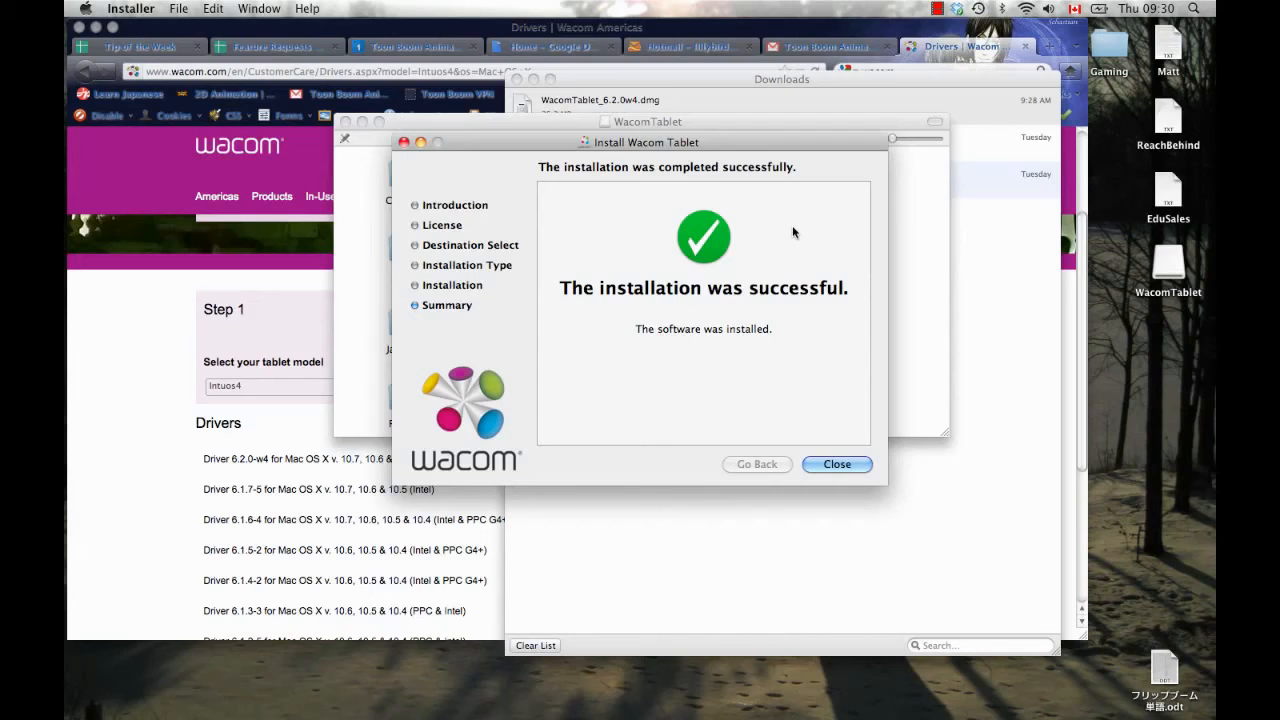
Close the installer and the WacomTablet disk window, and minimize the Firefox and Downloads windows.
left_click(846, 468)
left_click(346, 121)
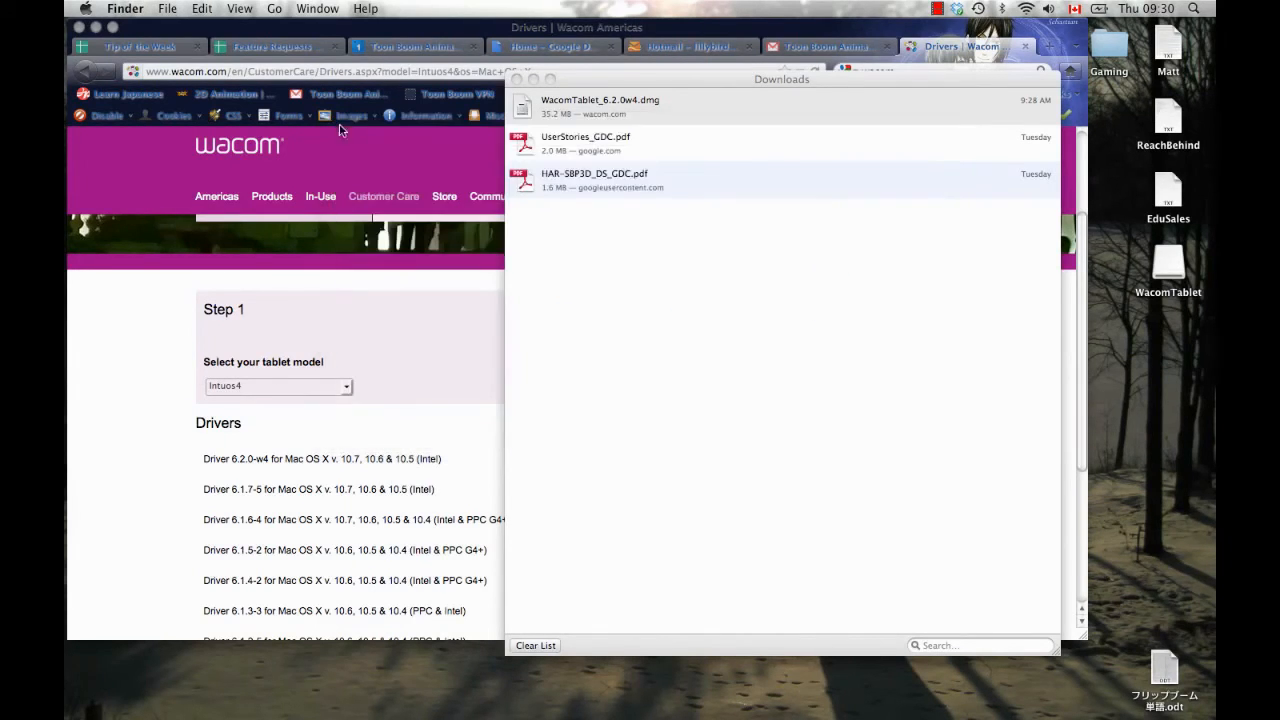
left_click(95, 28)
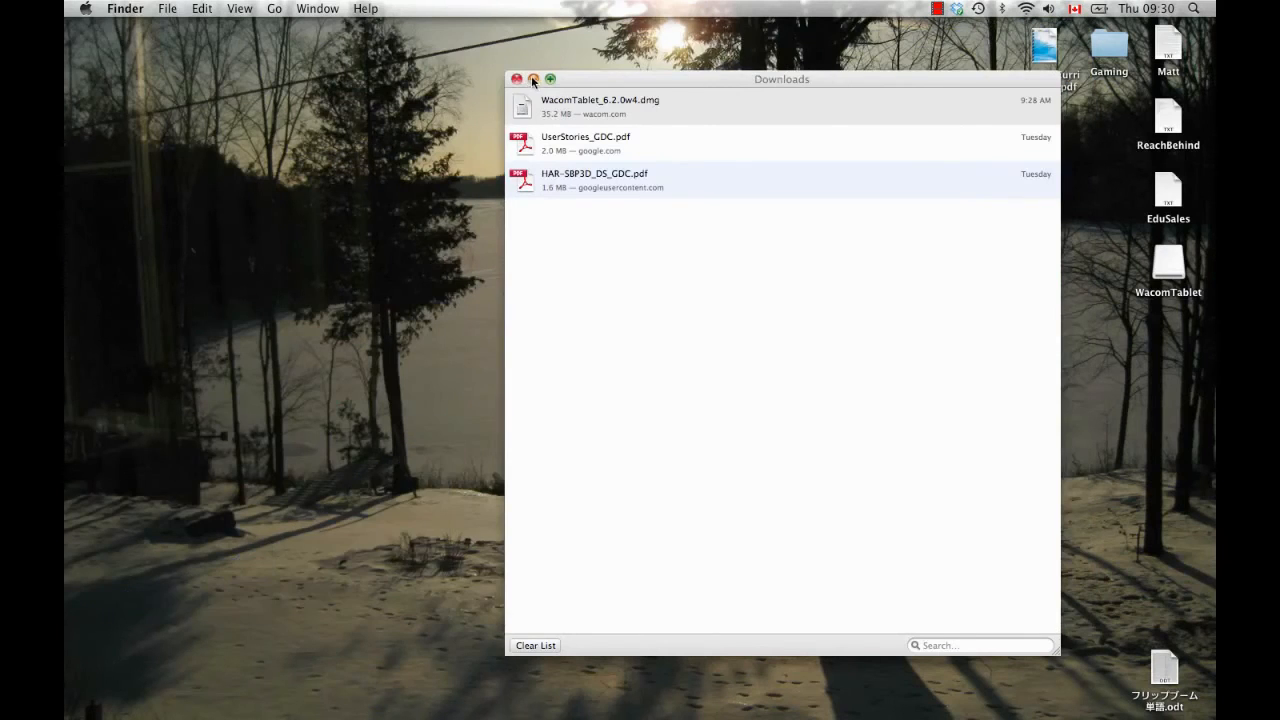
left_click(533, 79)
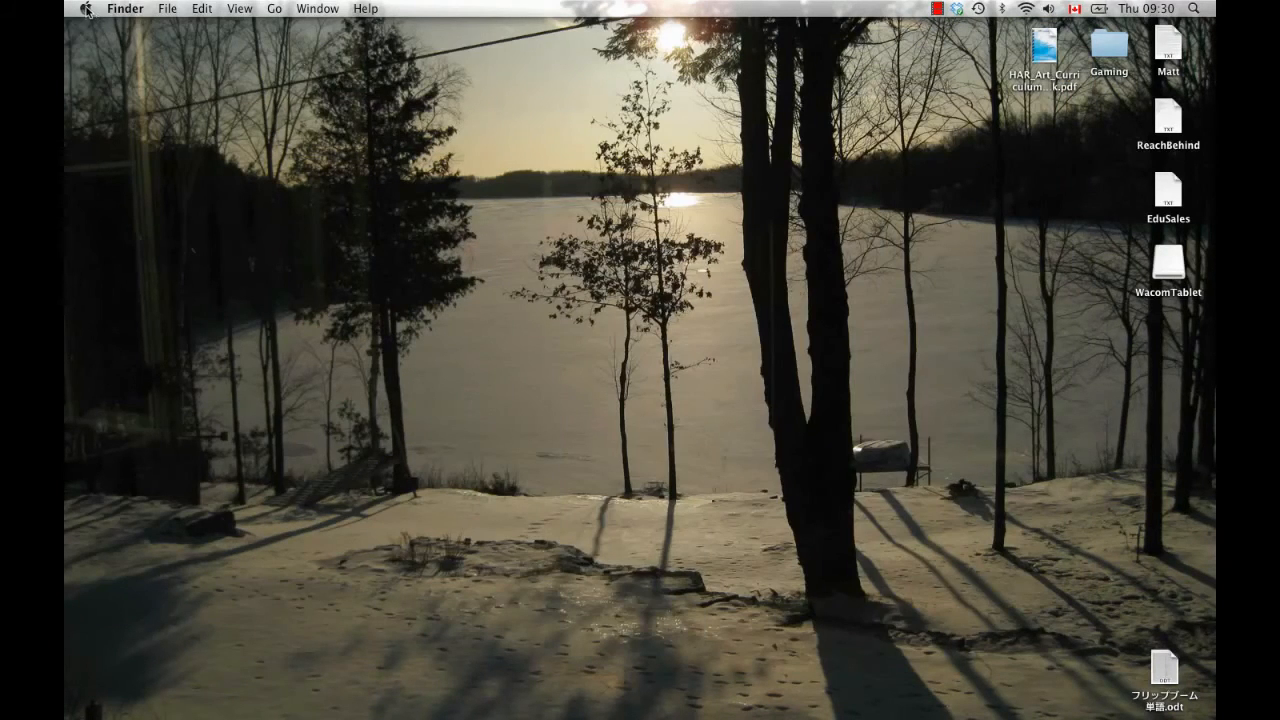
Open the Wacom Tablet settings in System Preferences.
left_click(86, 9)
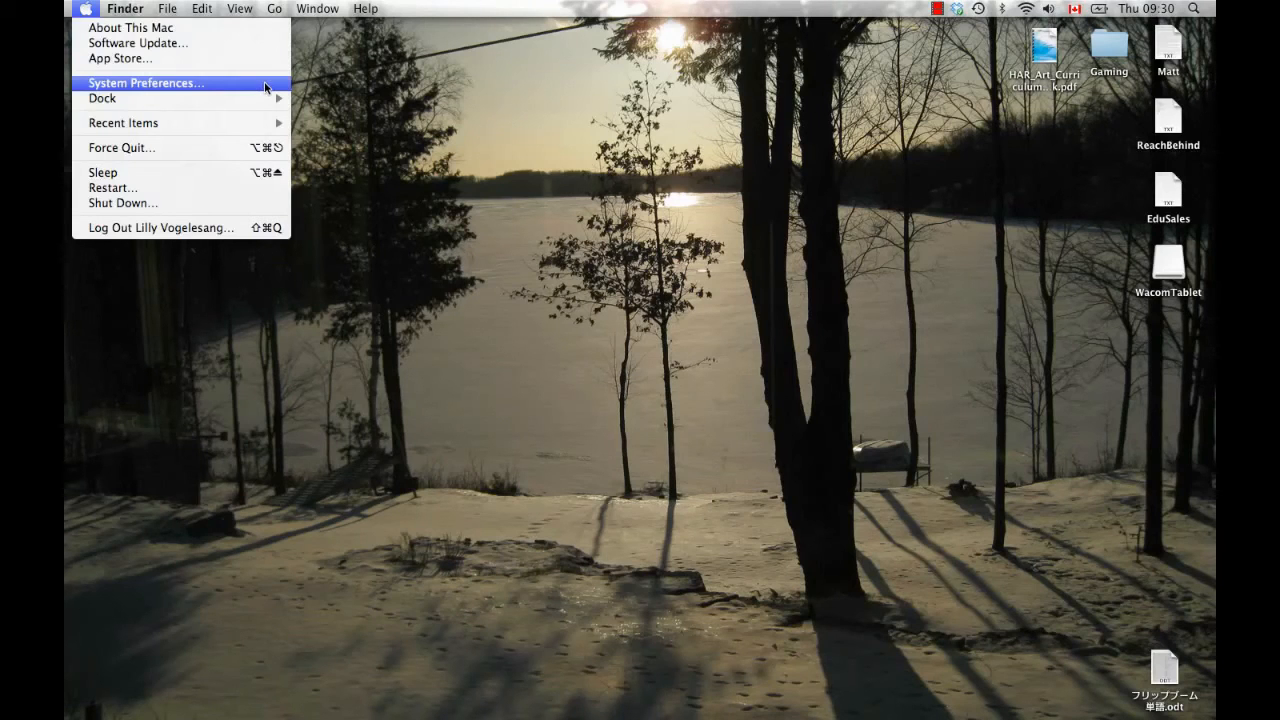
left_click(266, 88)
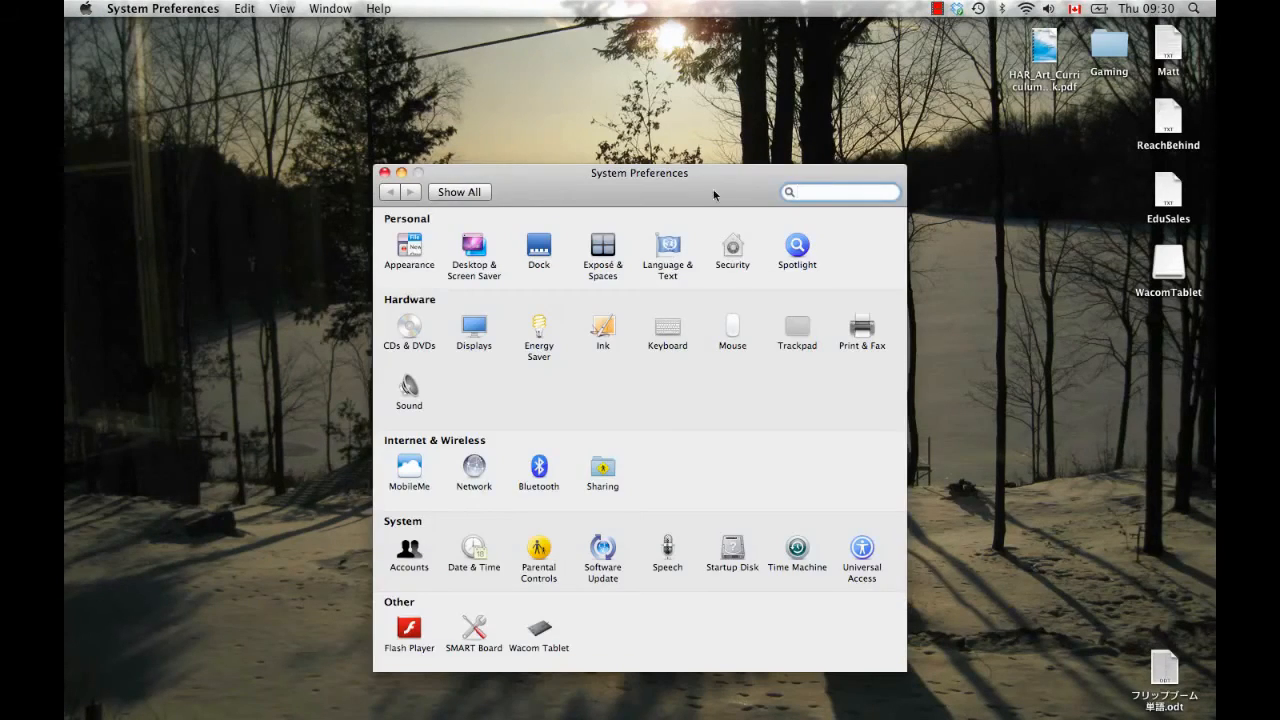
left_click_drag(714, 194, 696, 127)
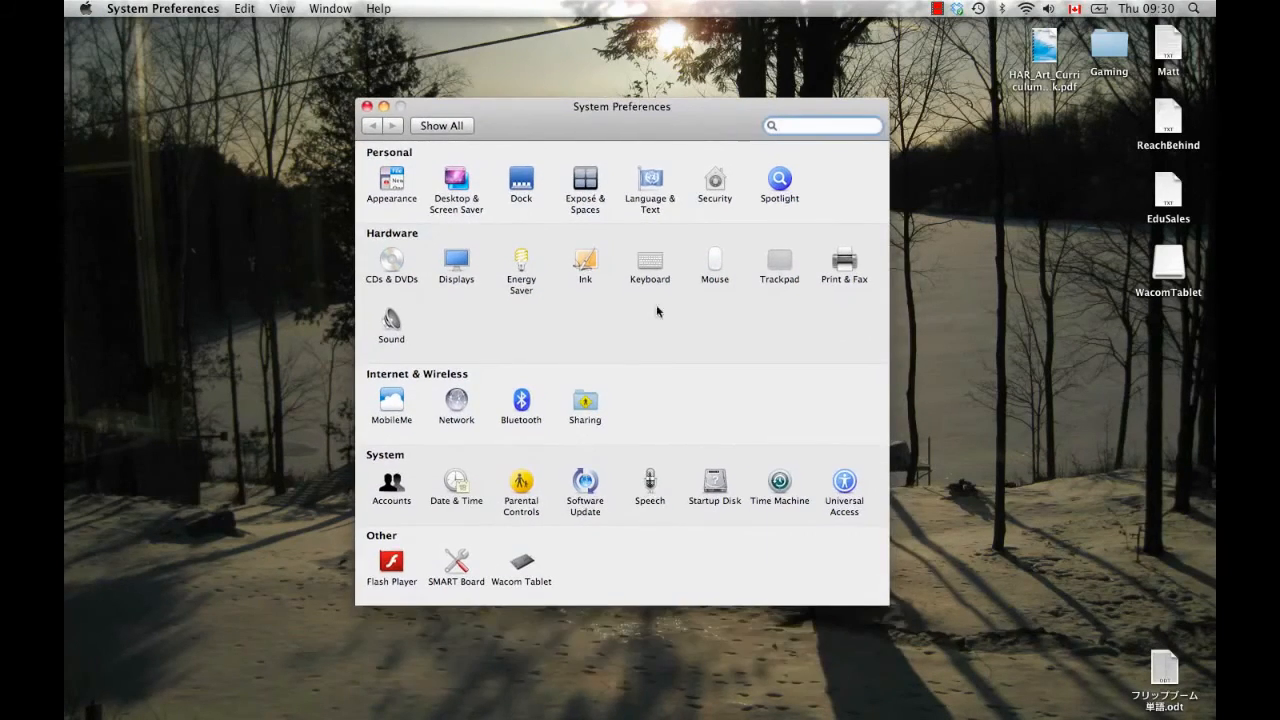
left_click(523, 564)
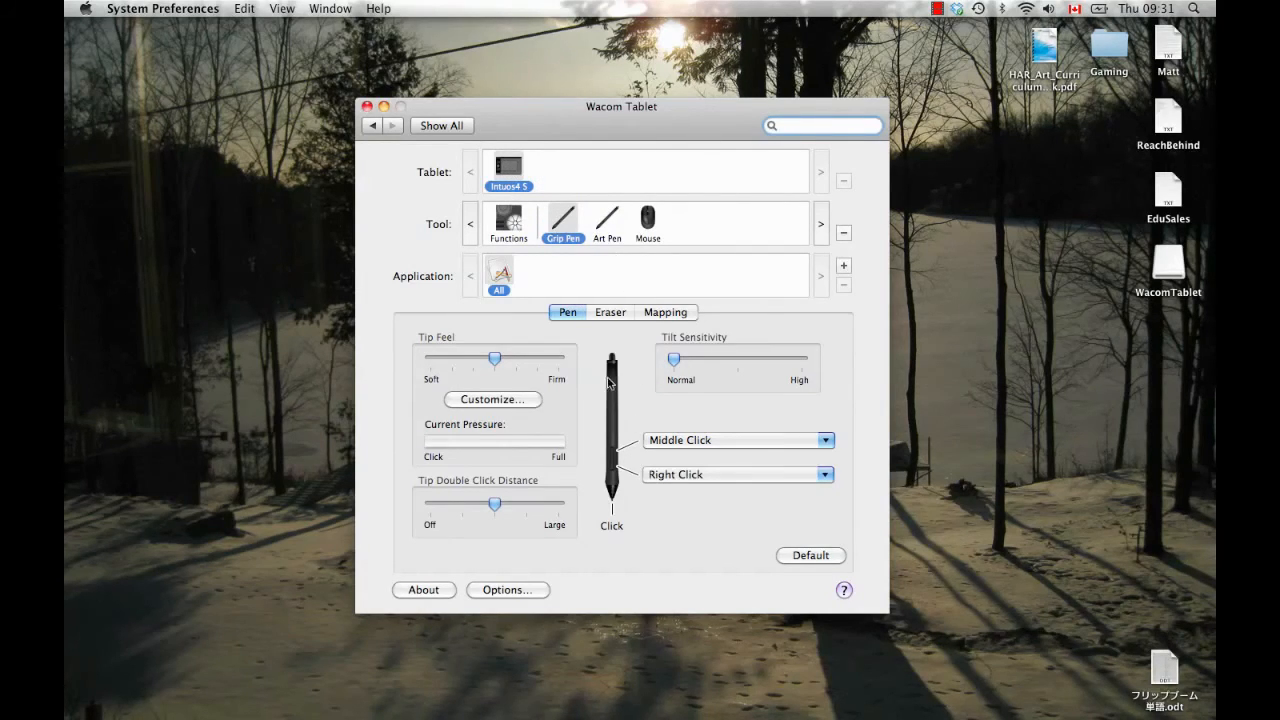
Review the settings of the Art Pen, Mouse and Grip Pen tools, including the Grip Pen's side-switch functions.
left_click(603, 222)
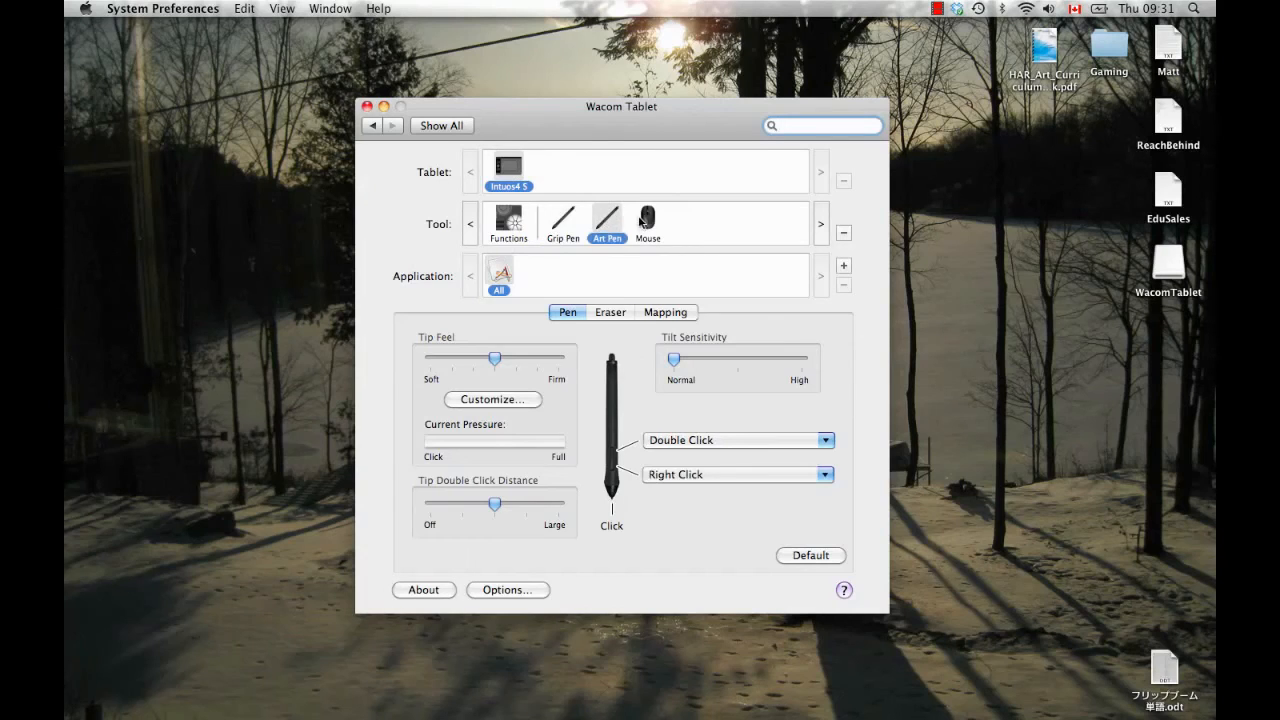
left_click(646, 222)
left_click(604, 224)
left_click(576, 228)
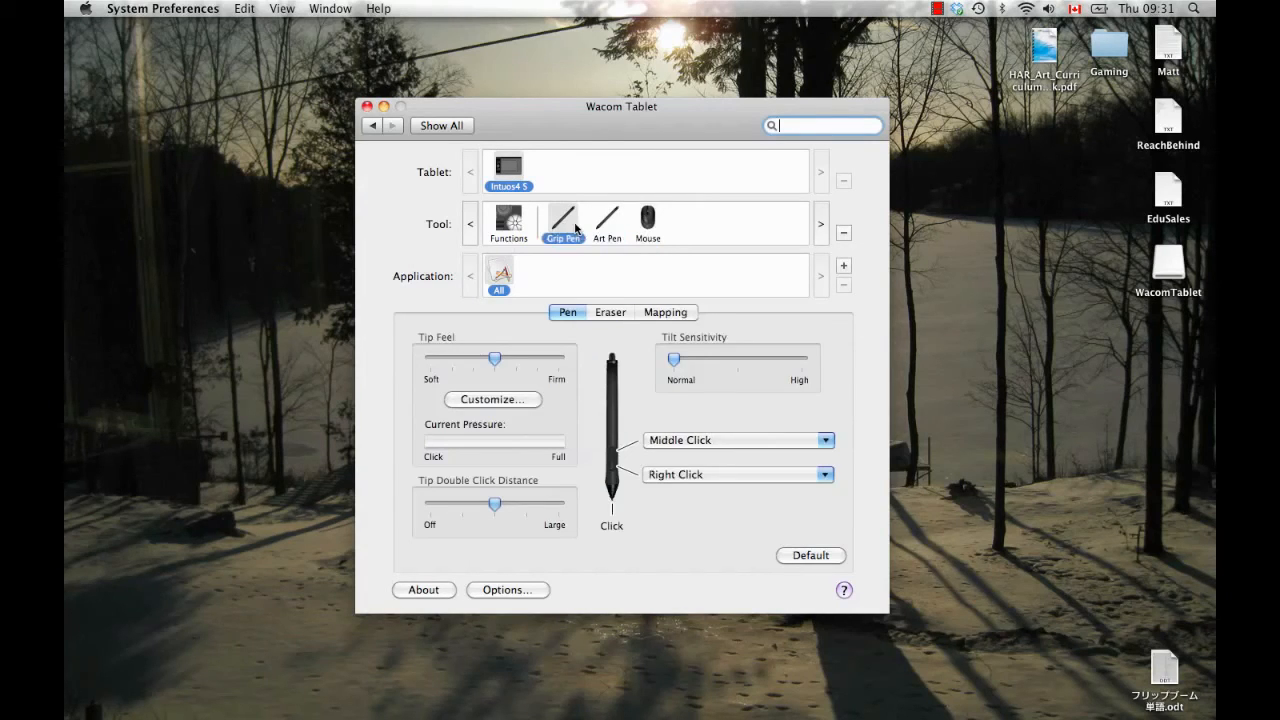
left_click(607, 228)
left_click(576, 228)
left_click(679, 436)
left_click(677, 418)
Examine the ExpressKeys and Touch Ring assignments under the tablet's Functions, and close System Preferences.
left_click(510, 224)
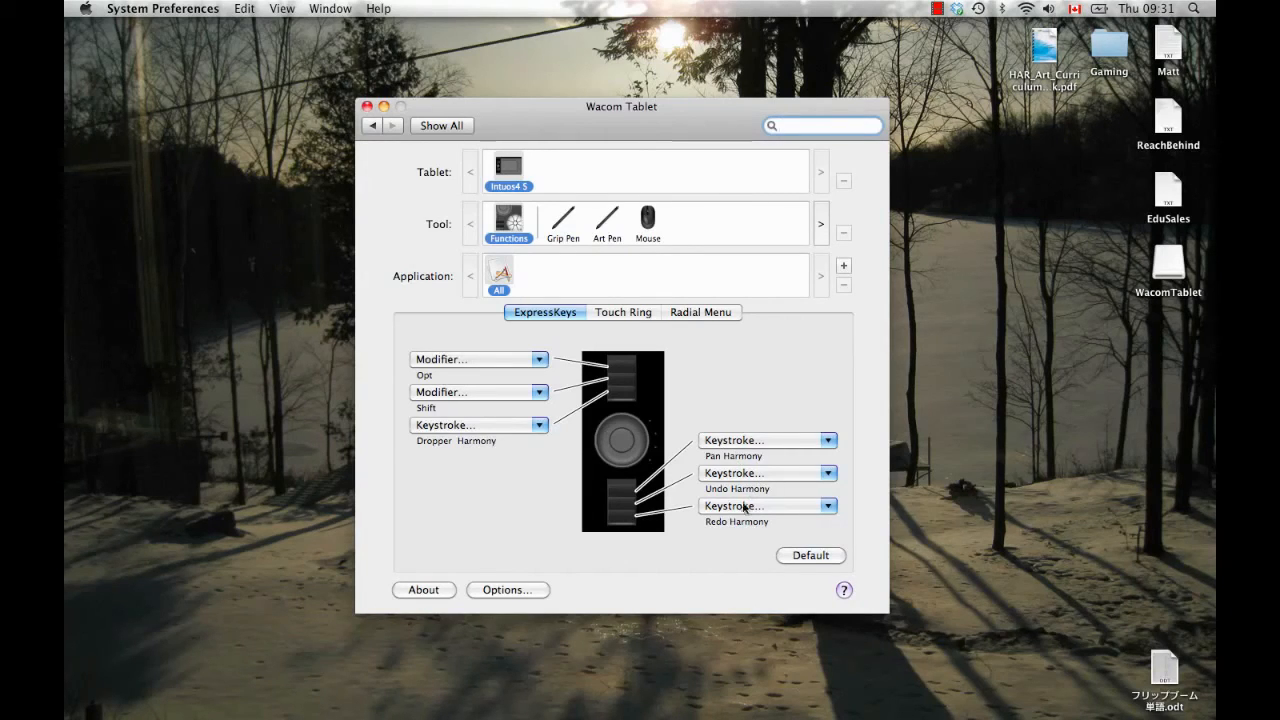
left_click(634, 313)
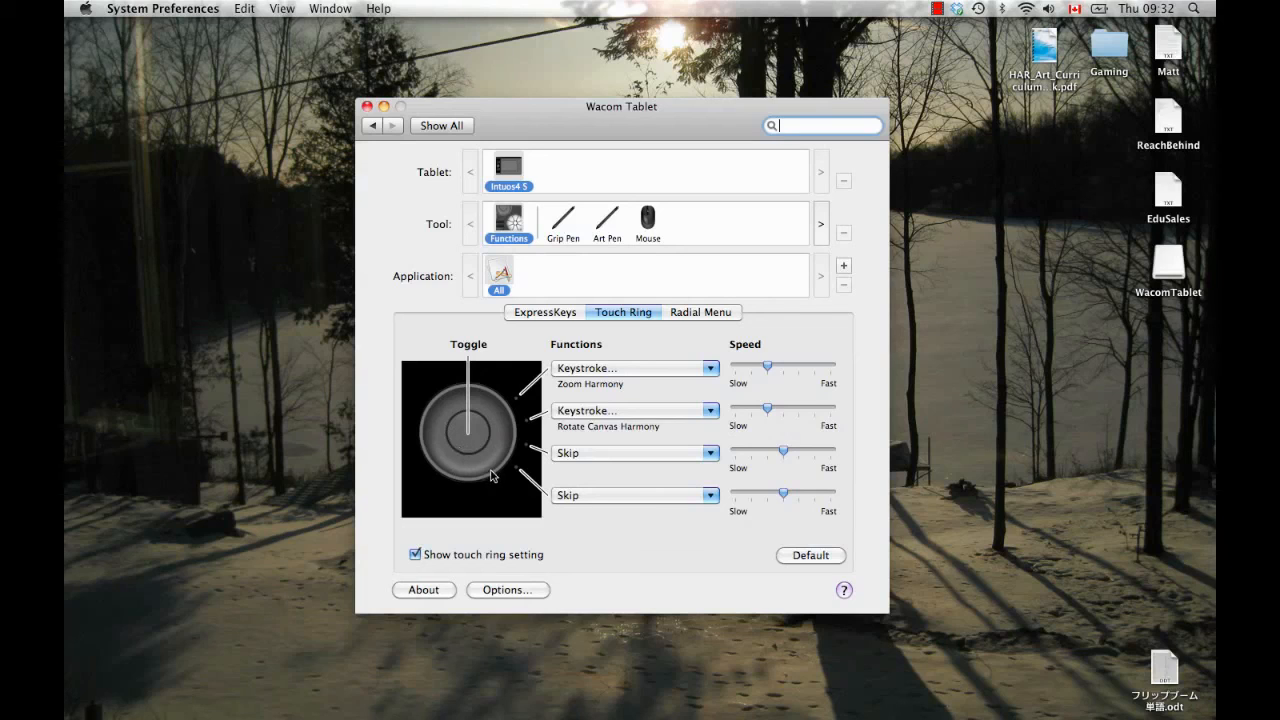
left_click(368, 107)
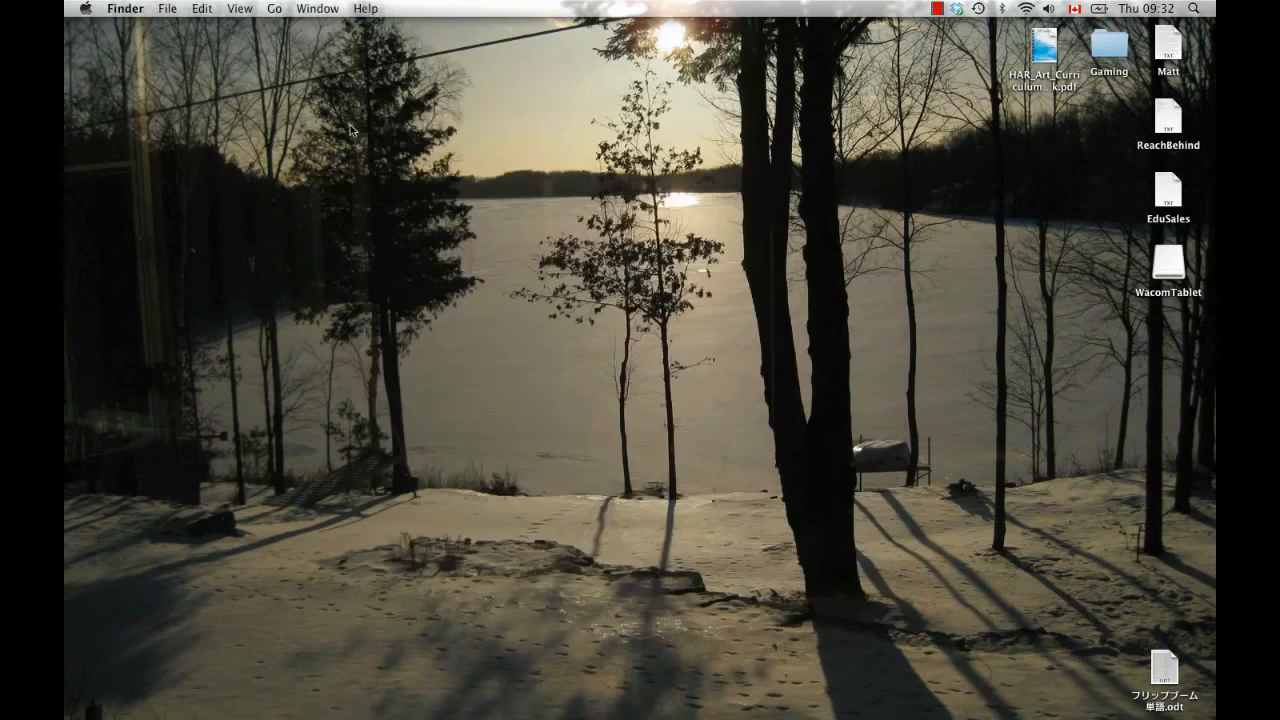
Launch Toon Boom Harmony Stage, open the avatar scene and enlarge the application window.
mouse_move(72, 400)
left_click(81, 421)
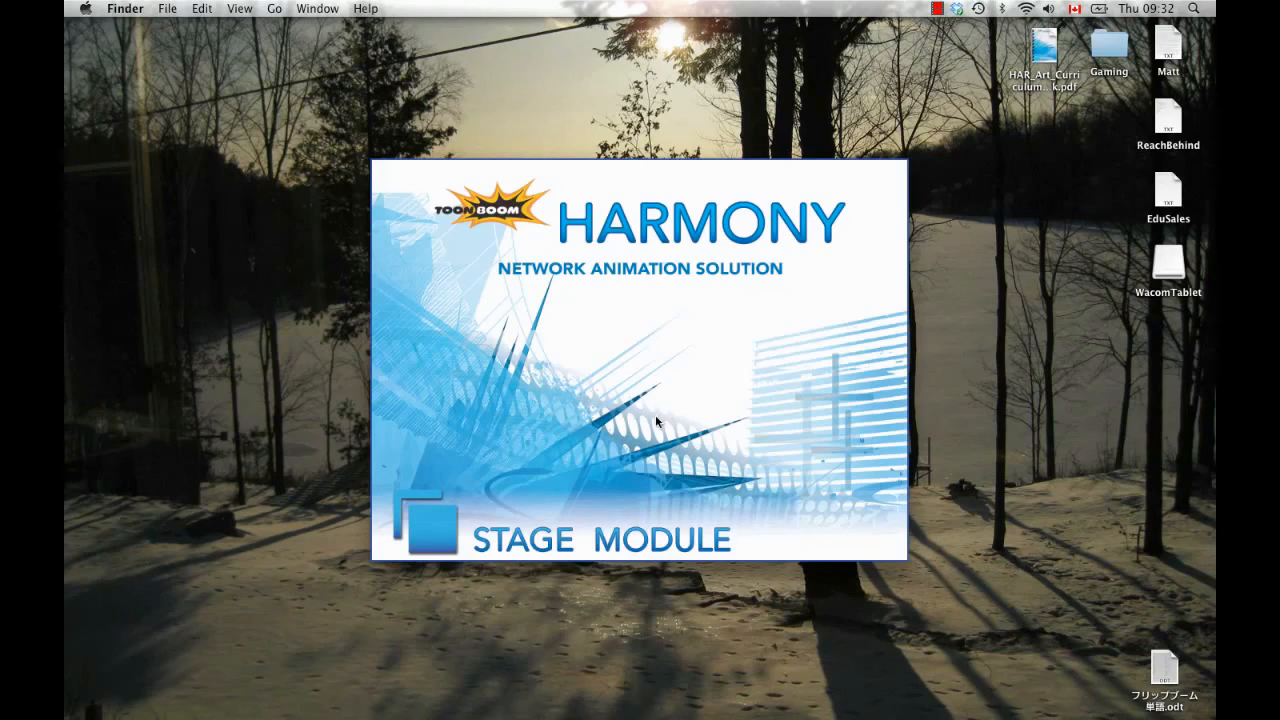
left_click(820, 513)
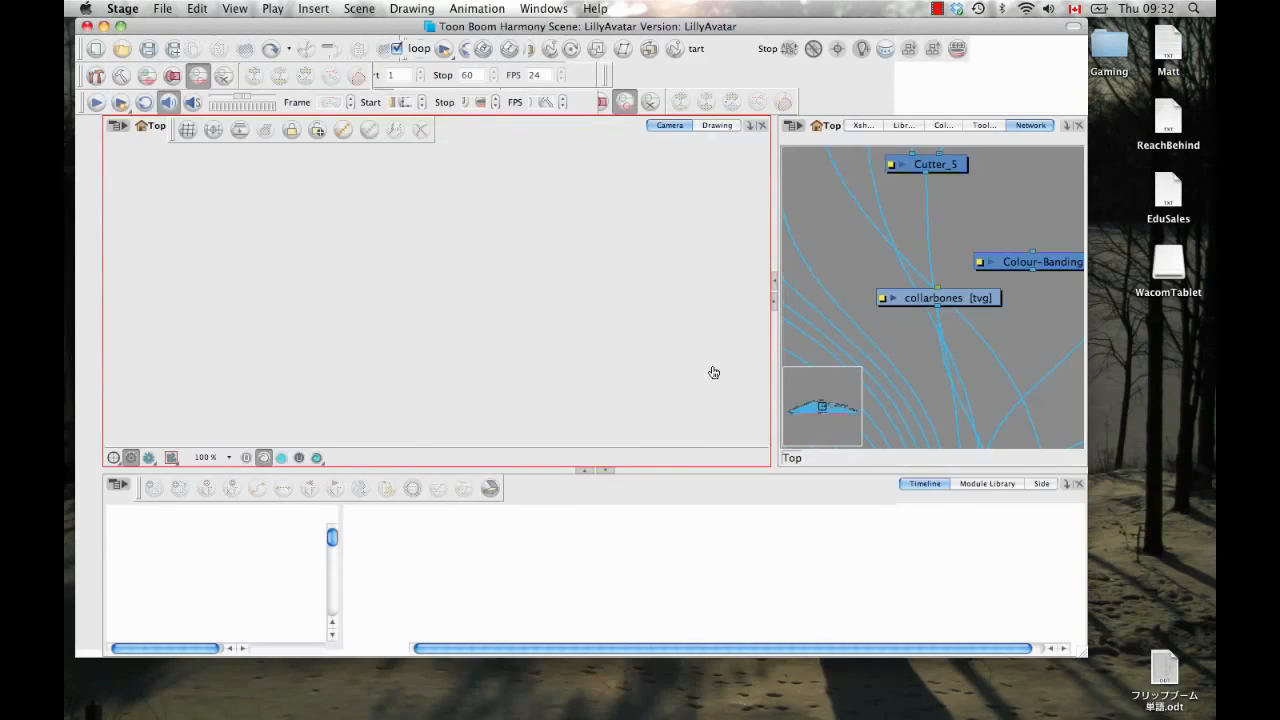
left_click(121, 29)
Draw a wavy Brush stroke above the eyes in the Camera view, on the arm_F layer at frame 2.
left_click(346, 572)
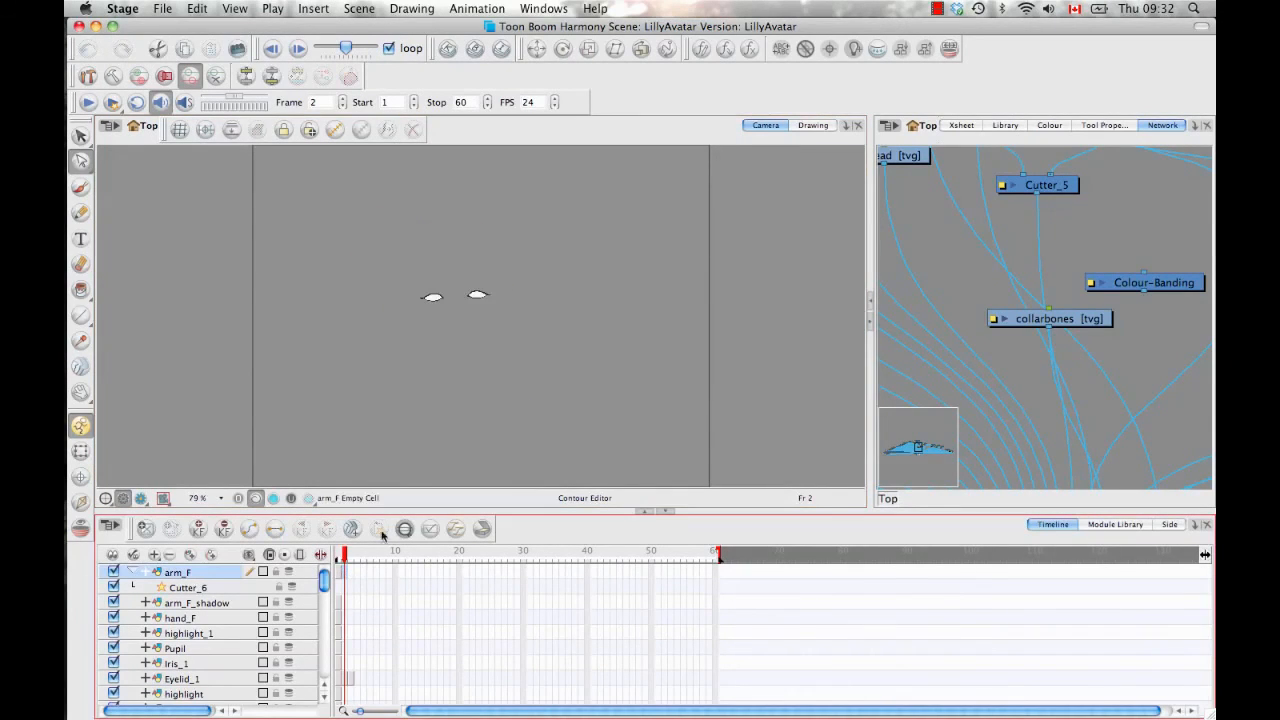
left_click(80, 186)
left_click_drag(306, 228, 576, 196)
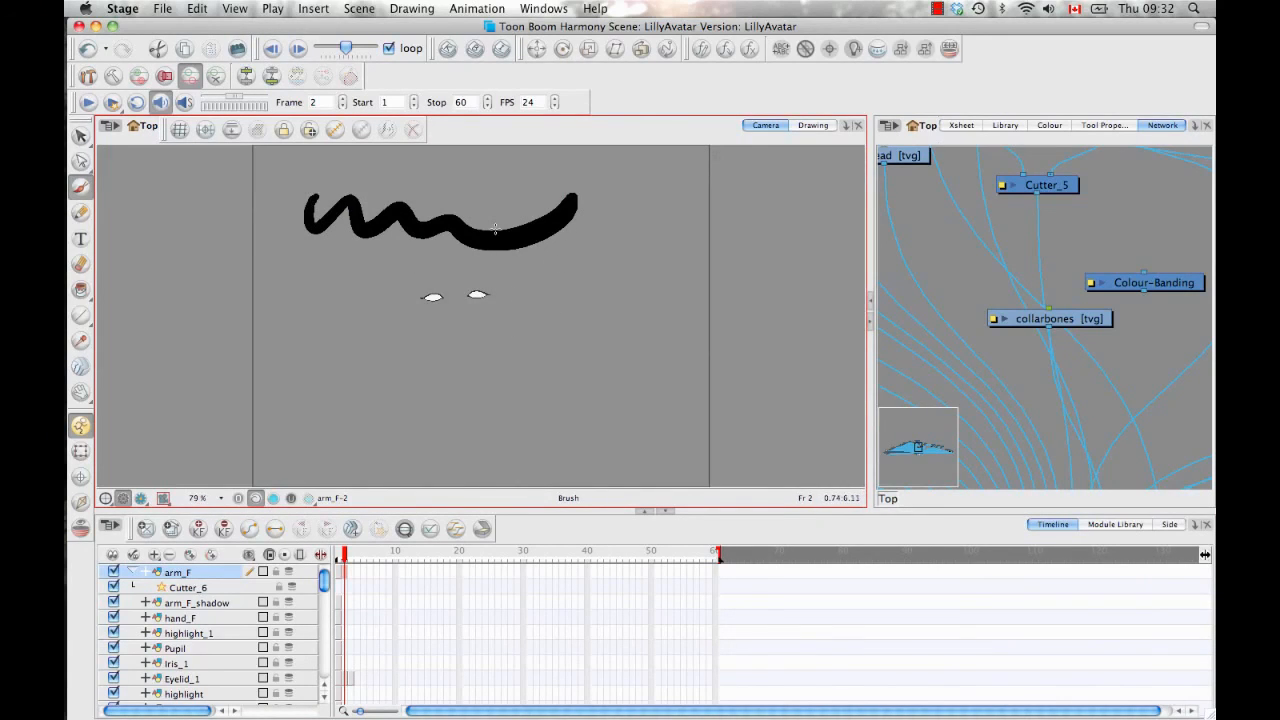
Test the Touch Ring's Zoom Harmony function by zooming the Camera view in and out.
scroll(495, 229, "down", 5)
scroll(495, 229, "up", 7)
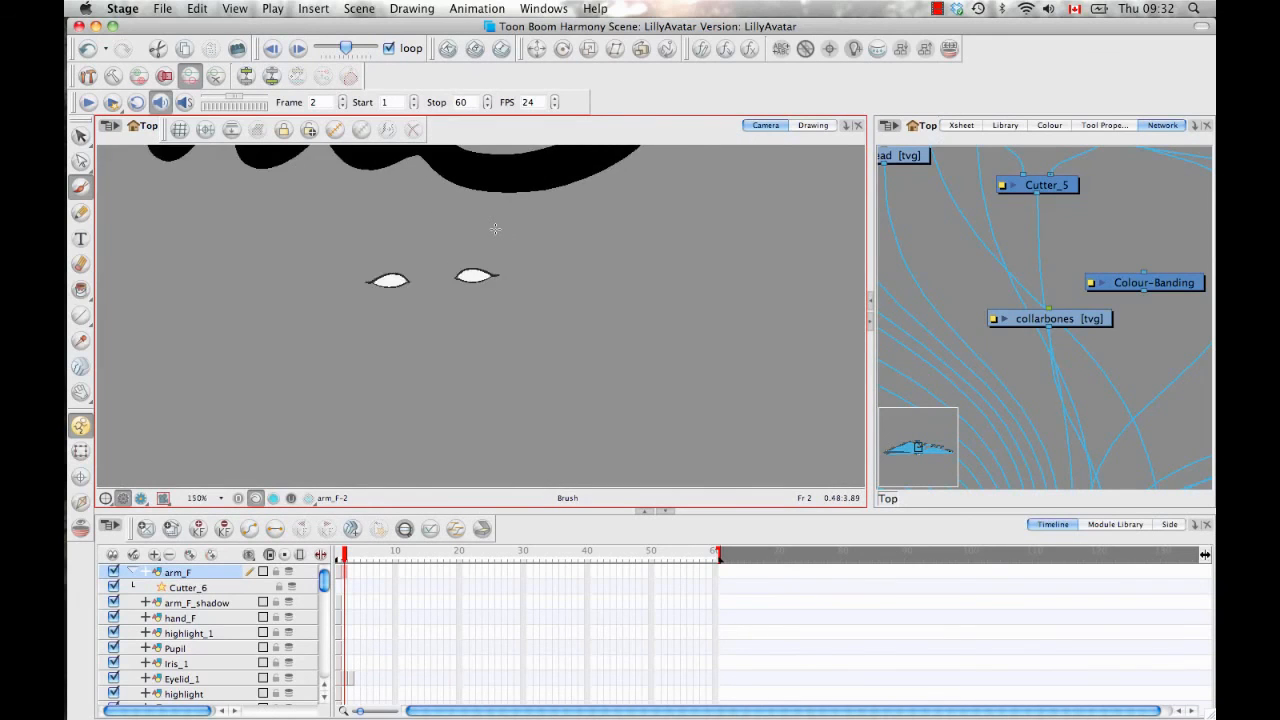
scroll(495, 229, "down", 5)
scroll(495, 229, "up", 4)
scroll(495, 229, "down", 4)
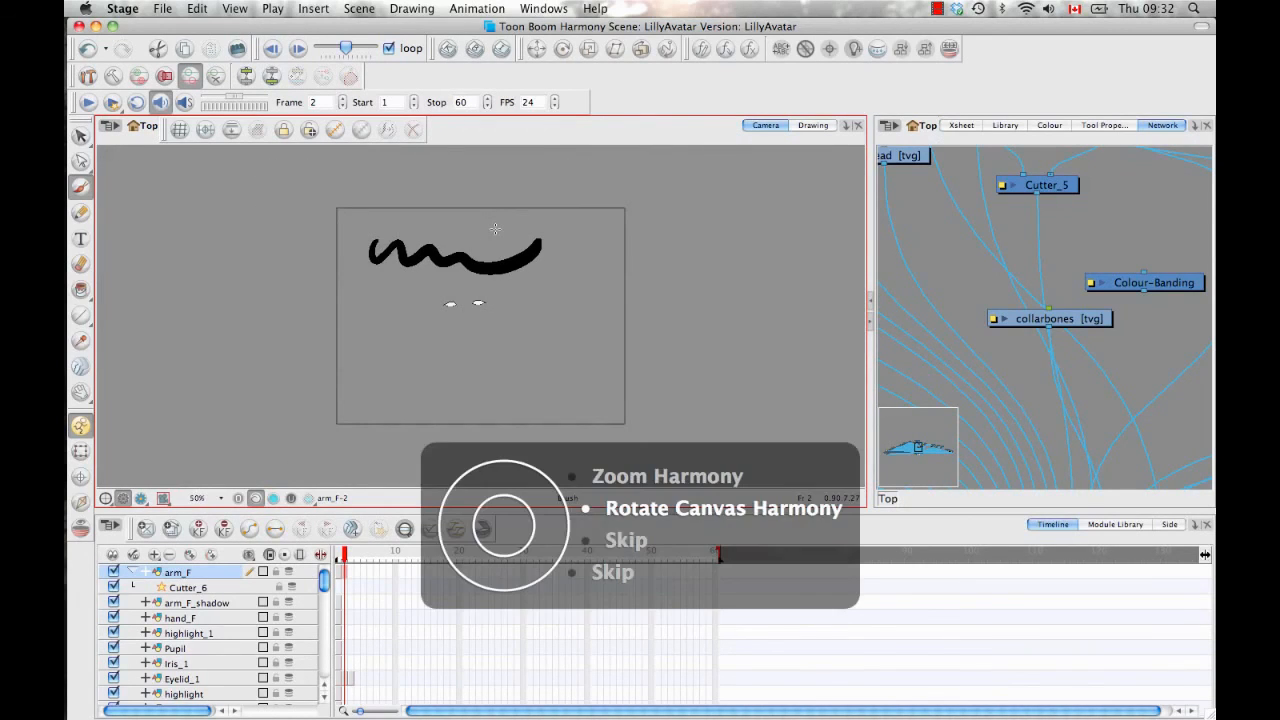
Test the Touch Ring's Rotate Canvas Harmony function by rotating the canvas both ways and back upright.
key("c")
key("c")
key("c")
key("v")
key("v")
key("v")
key("v")
key("v")
key("v")
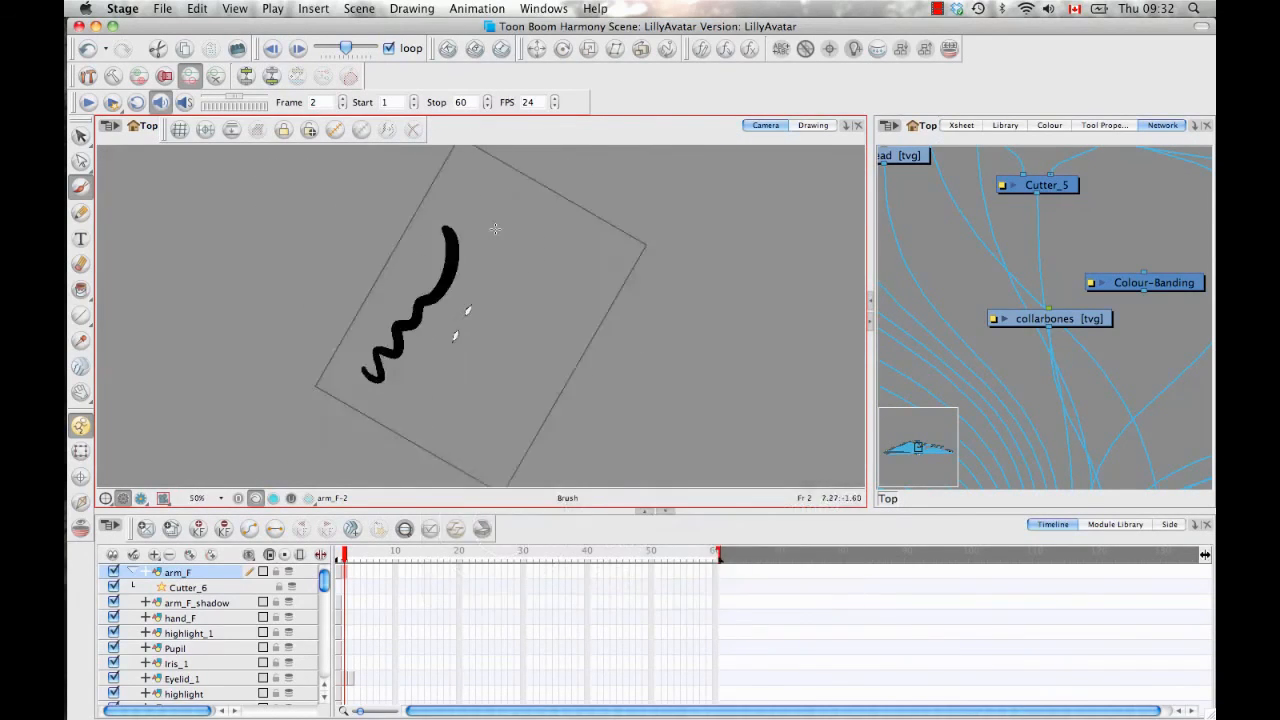
key("c")
key("c")
key("c")
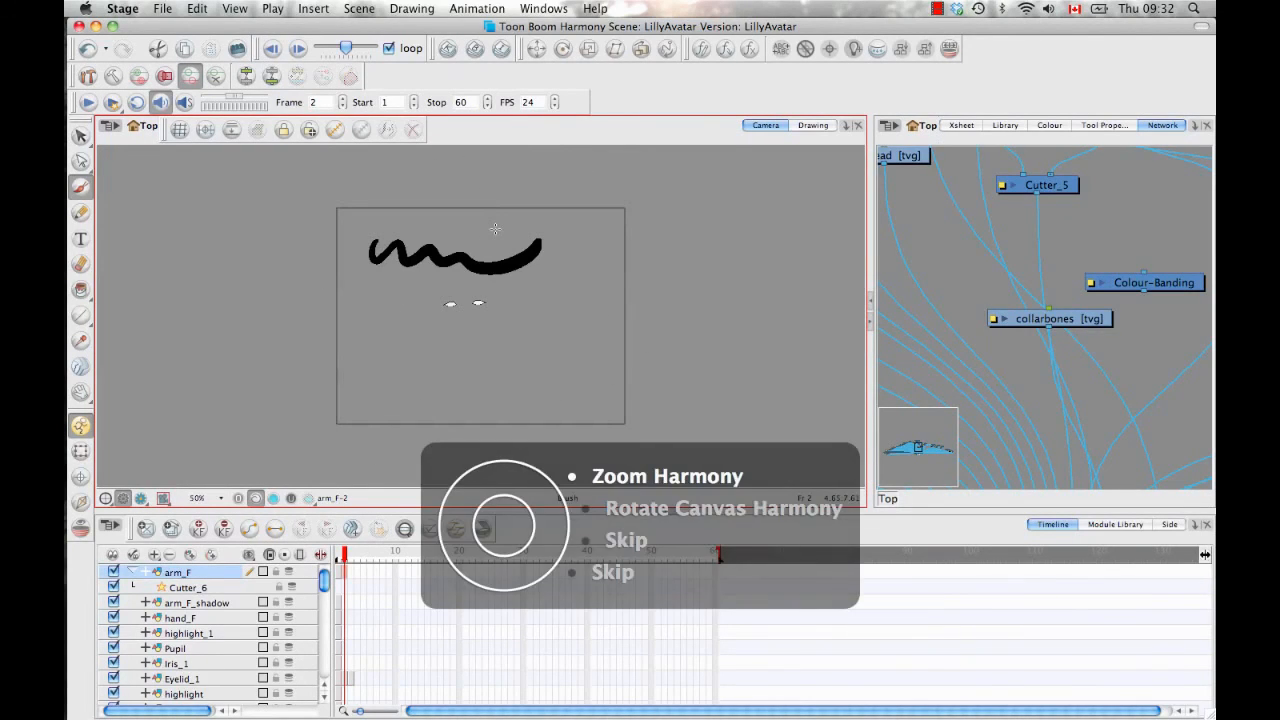
Zoom the Camera view to 100% with the Touch Ring's Zoom Harmony function and make the view taller by shrinking the Timeline.
key("1")
key("1")
key("2")
key("2")
key("2")
key("2")
key("2")
key("1")
key("1")
key("2")
key("2")
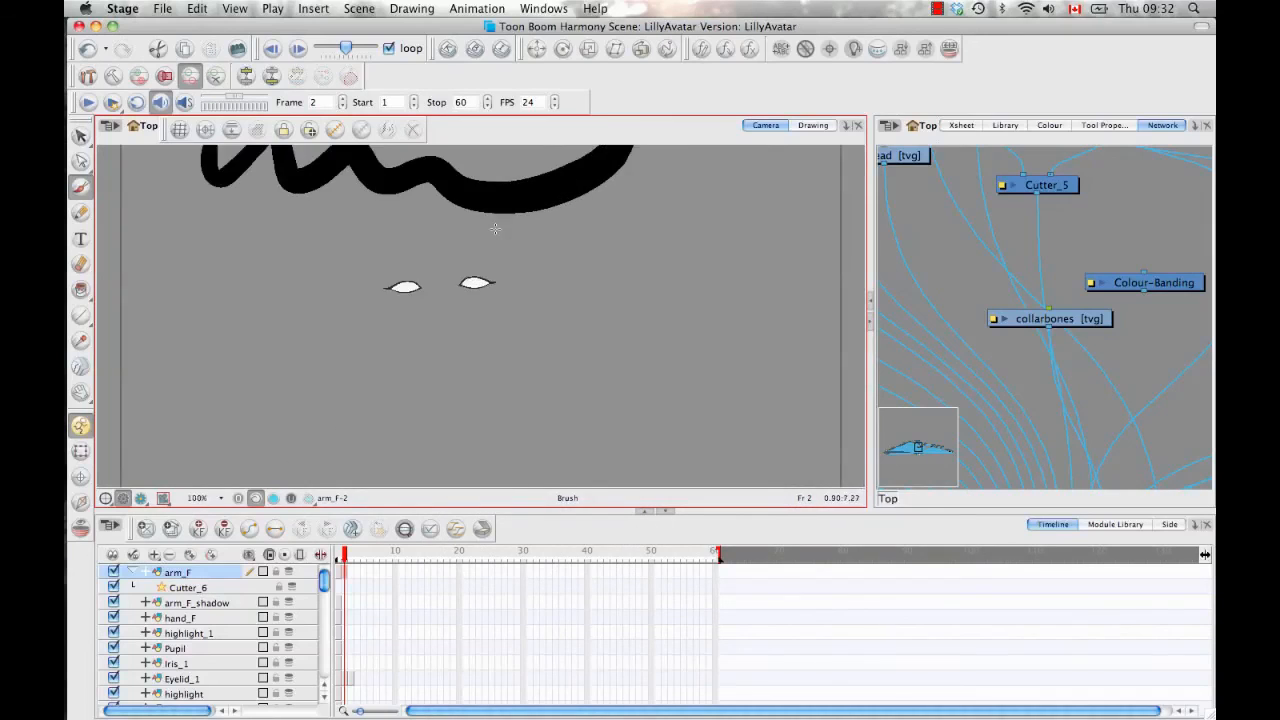
key("1")
key("1")
key("2")
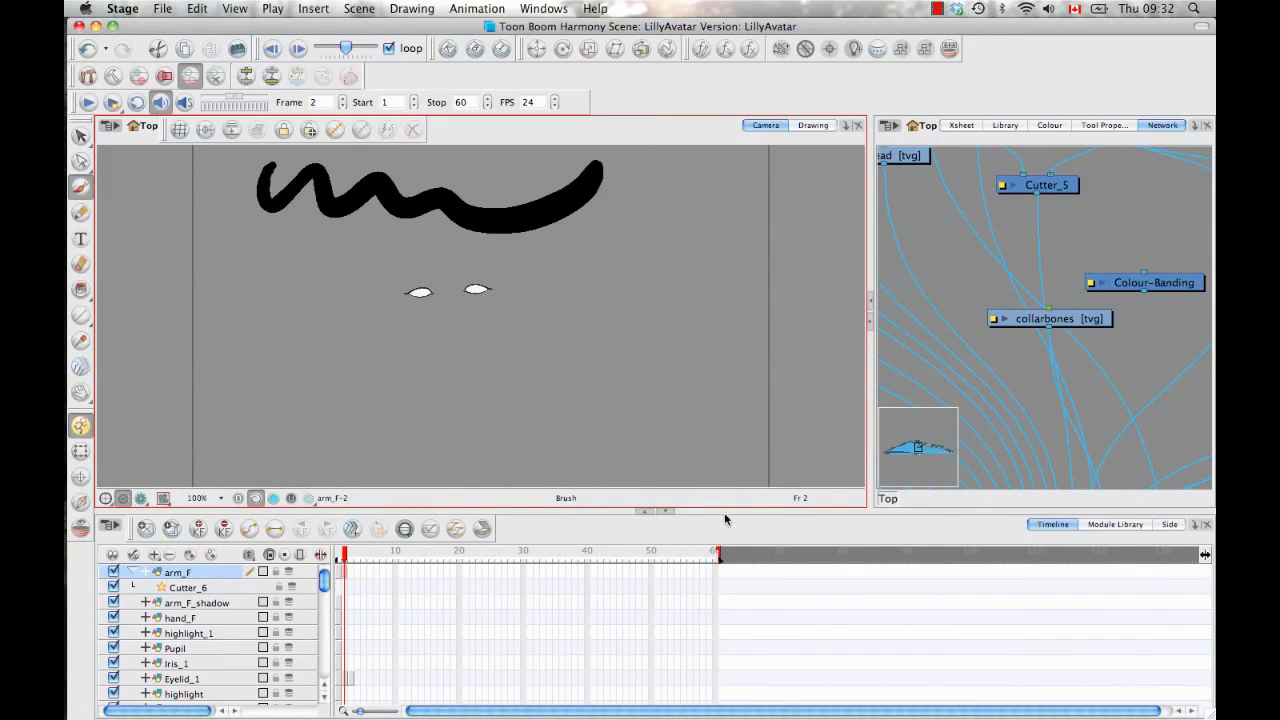
left_click_drag(722, 510, 715, 612)
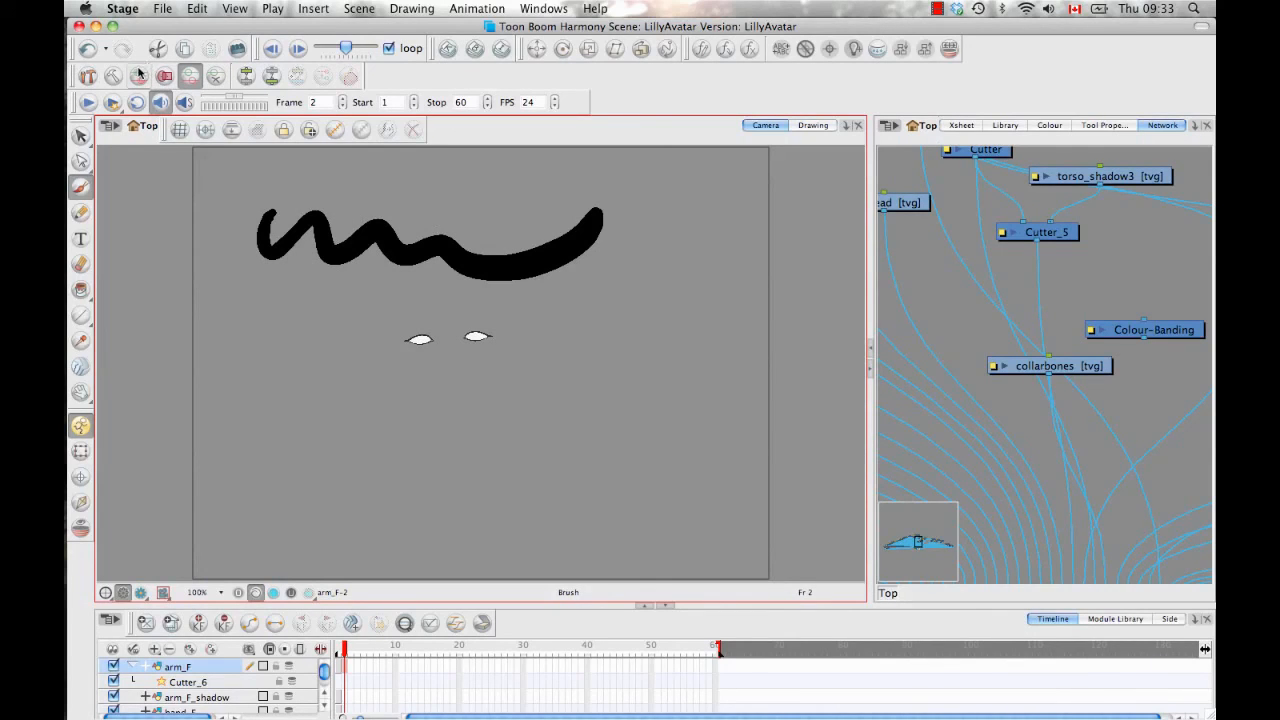
Check the screen resolution in the Mac's Displays preferences, close them and return to the Harmony scene.
left_click(87, 12)
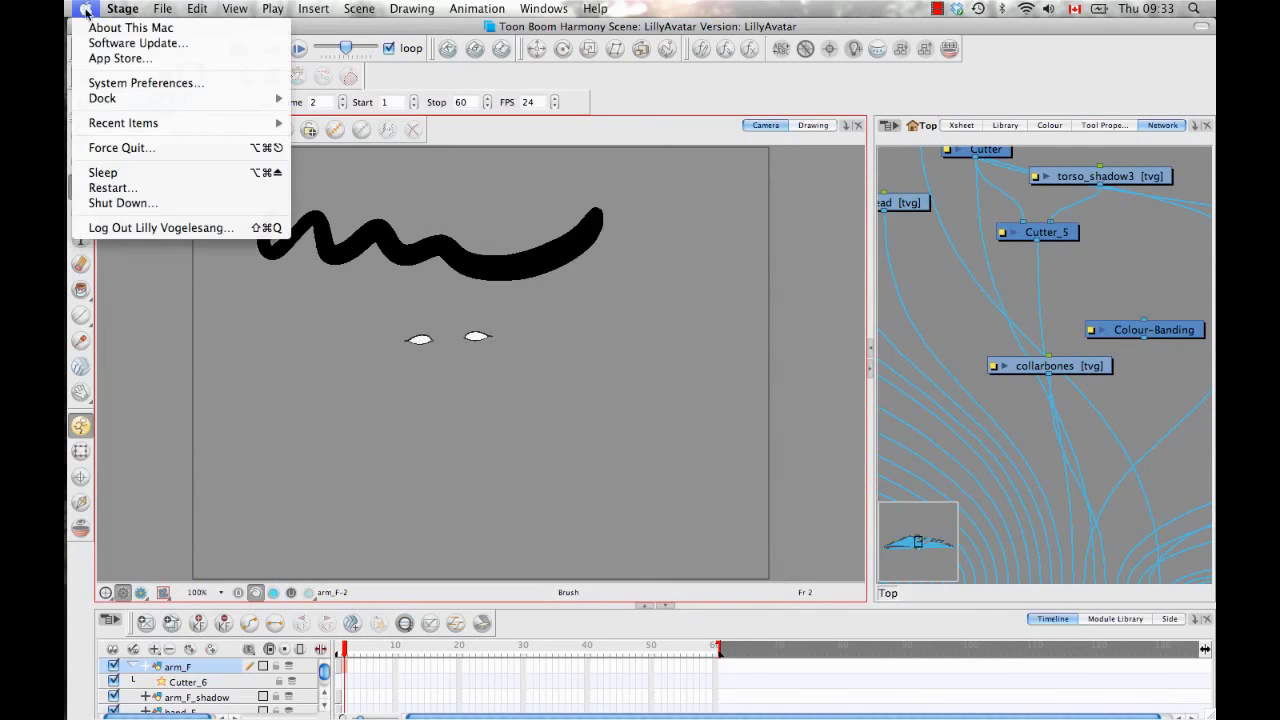
left_click(129, 85)
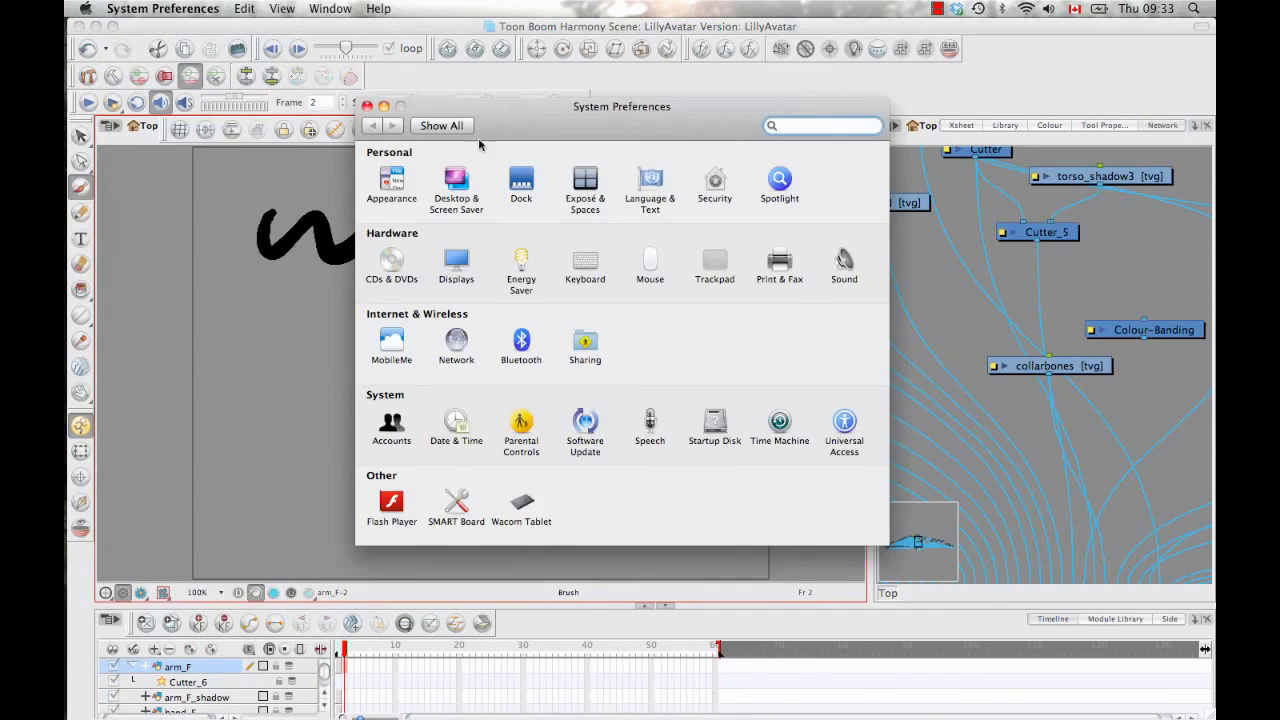
left_click(457, 262)
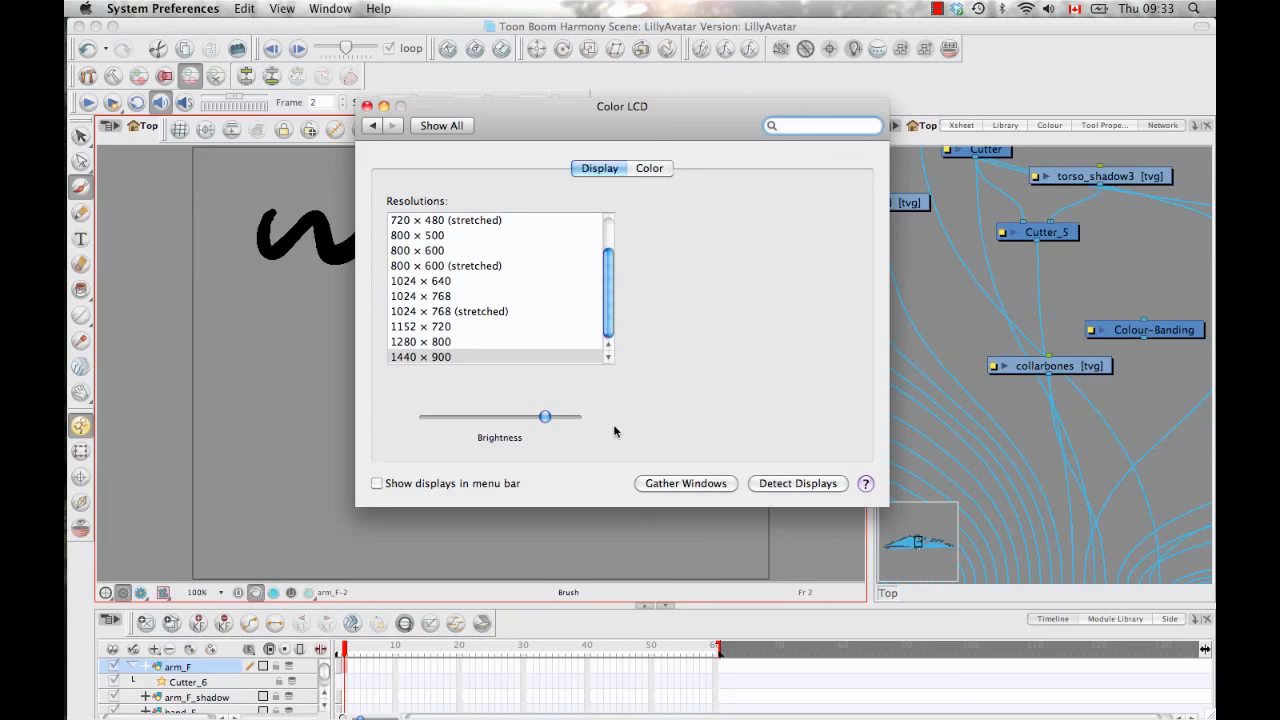
left_click(367, 106)
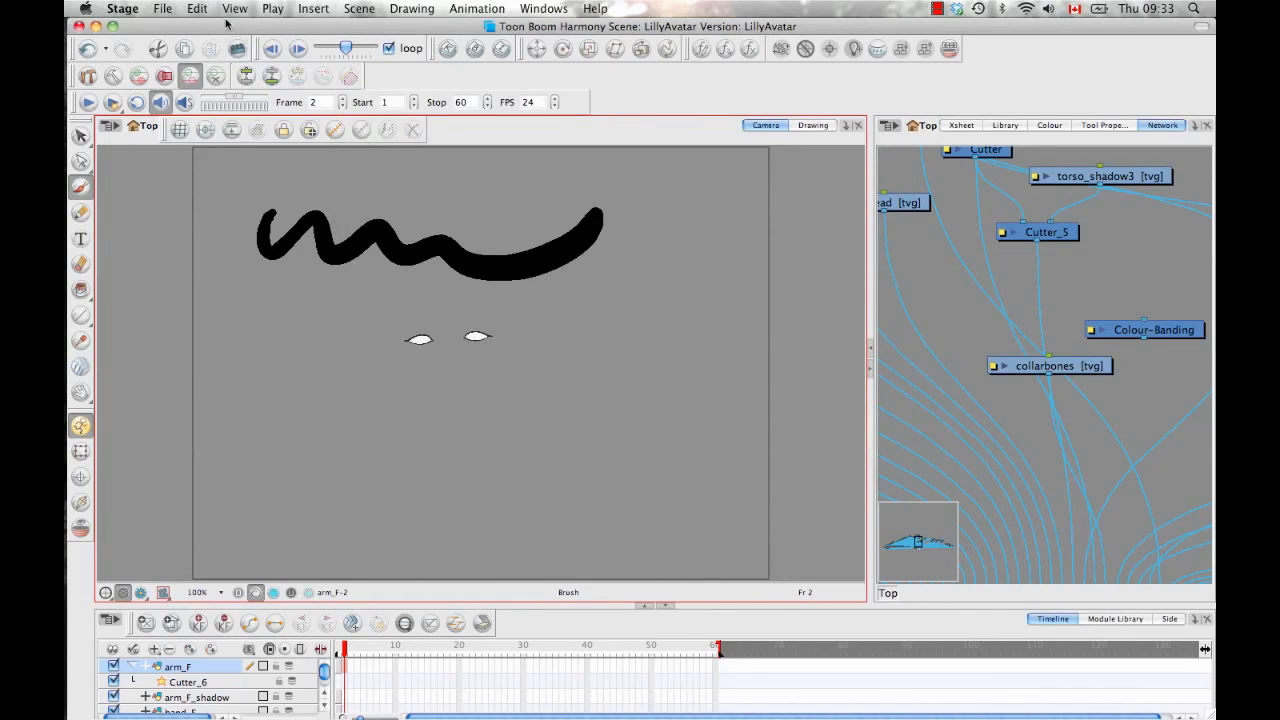